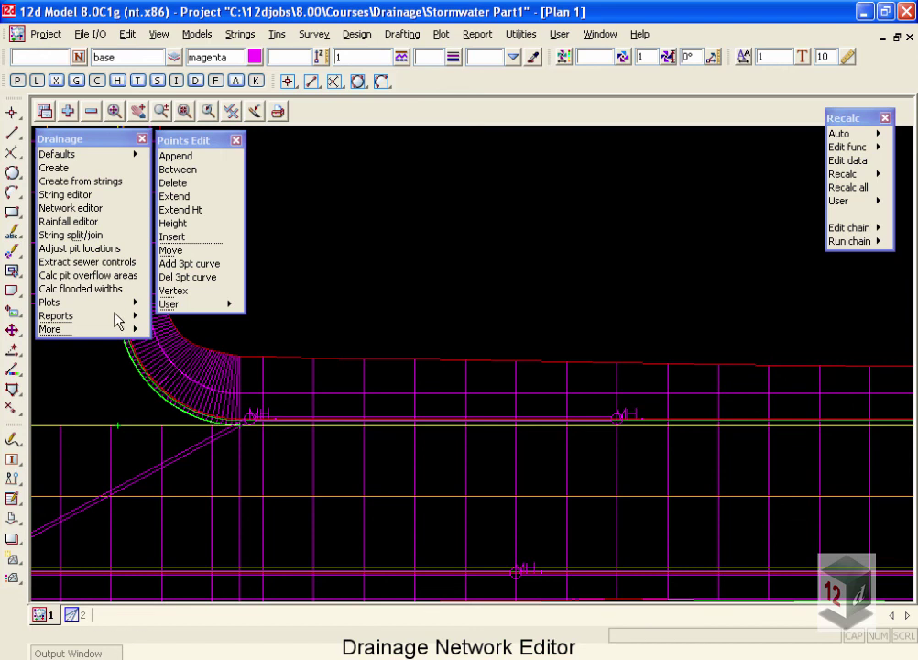
Open the Drainage Network Editor and review its Pit, Pipe and DEFAULTS pages
click(81, 208)
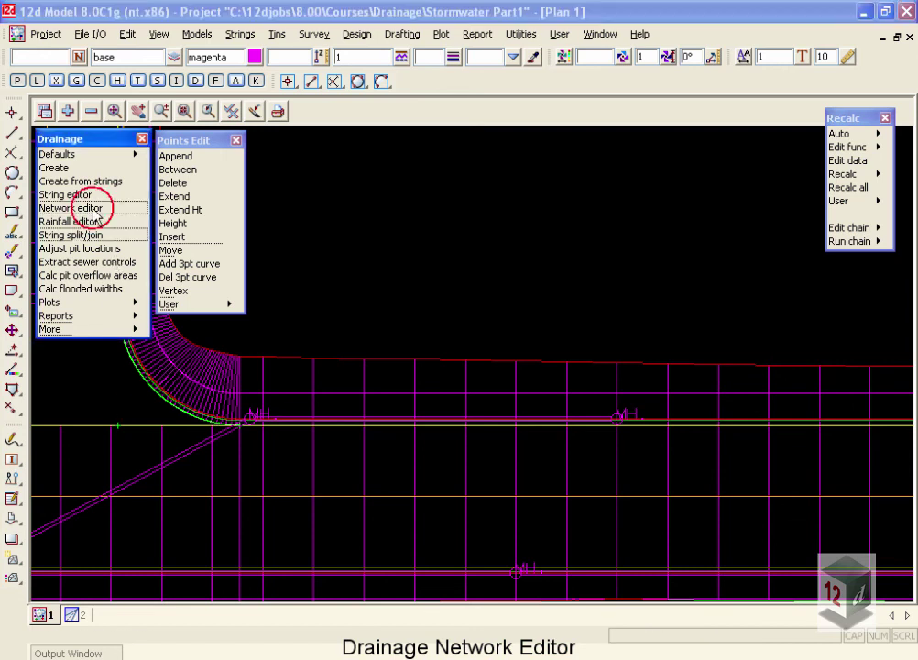
drag(349, 139, 352, 102)
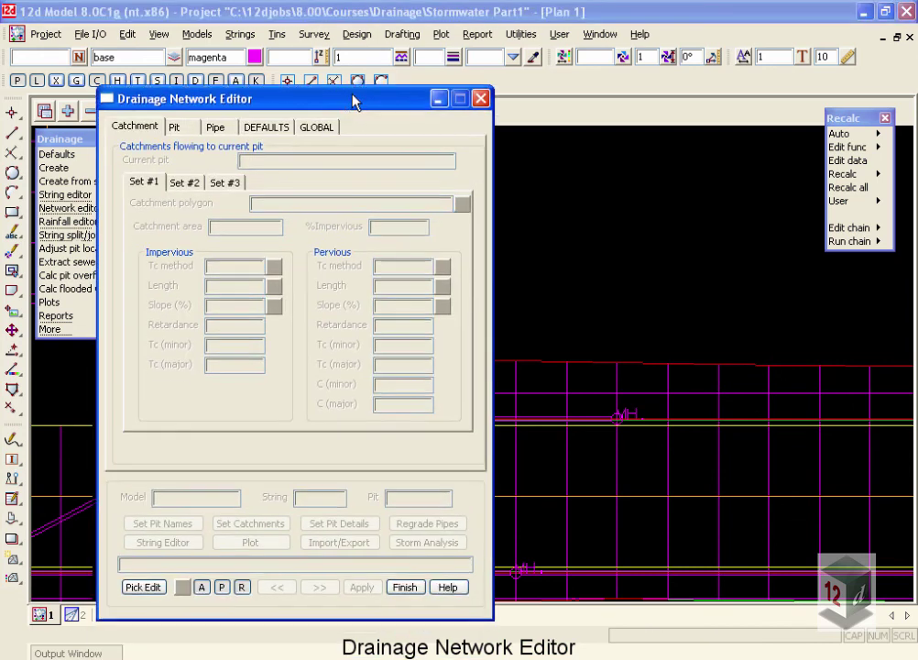
click(183, 127)
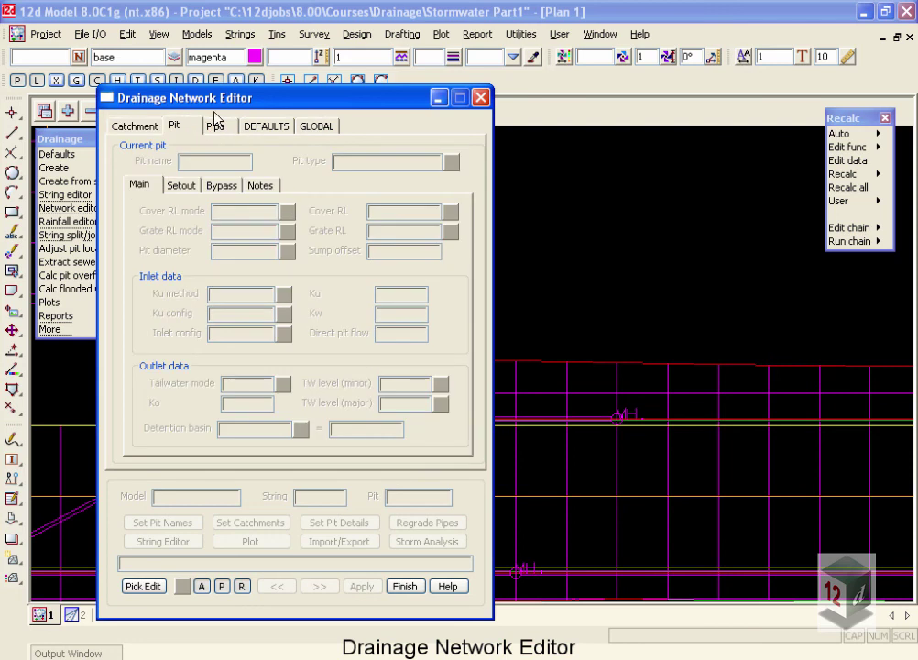
click(217, 128)
click(264, 127)
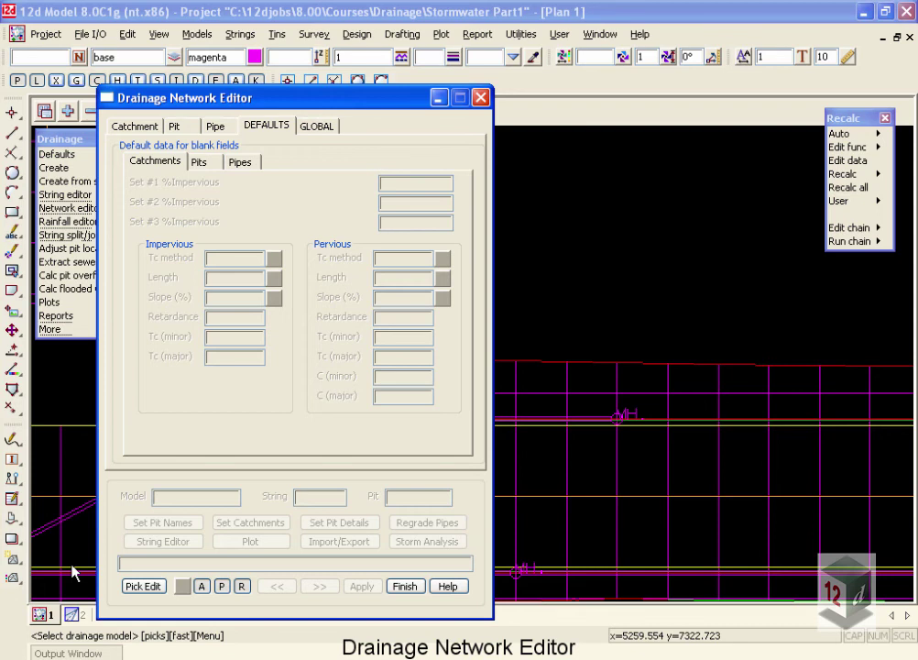
Load the 'drainage 12d' string picked at the MH pit, then check GLOBAL and DEFAULTS data
click(618, 418)
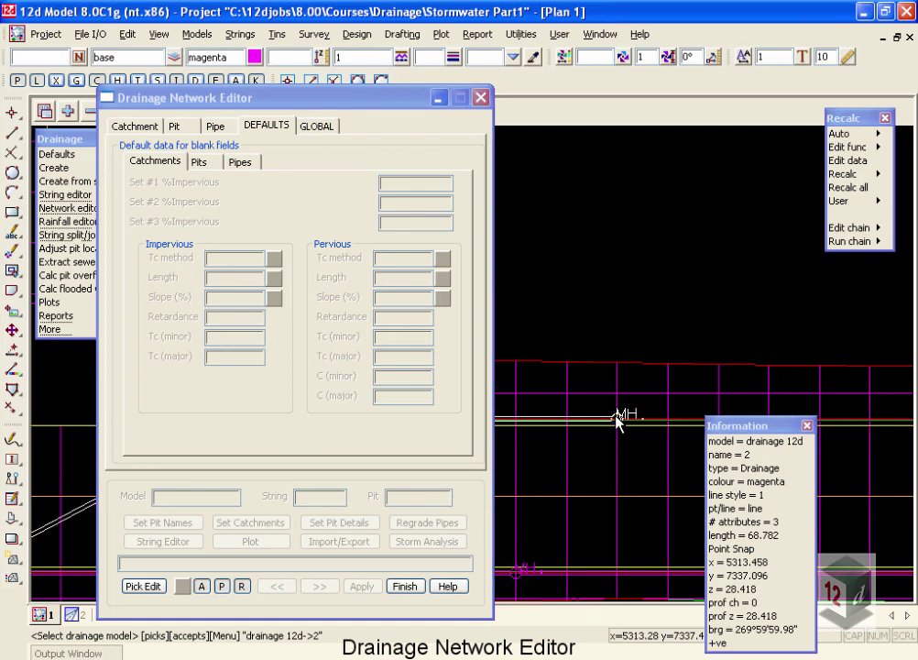
middle_click(618, 419)
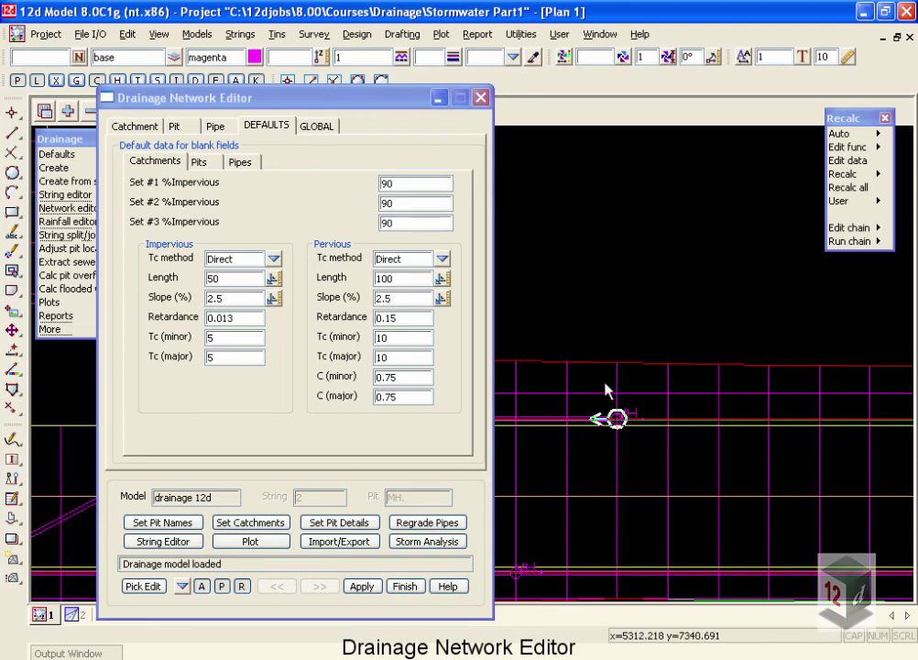
click(318, 127)
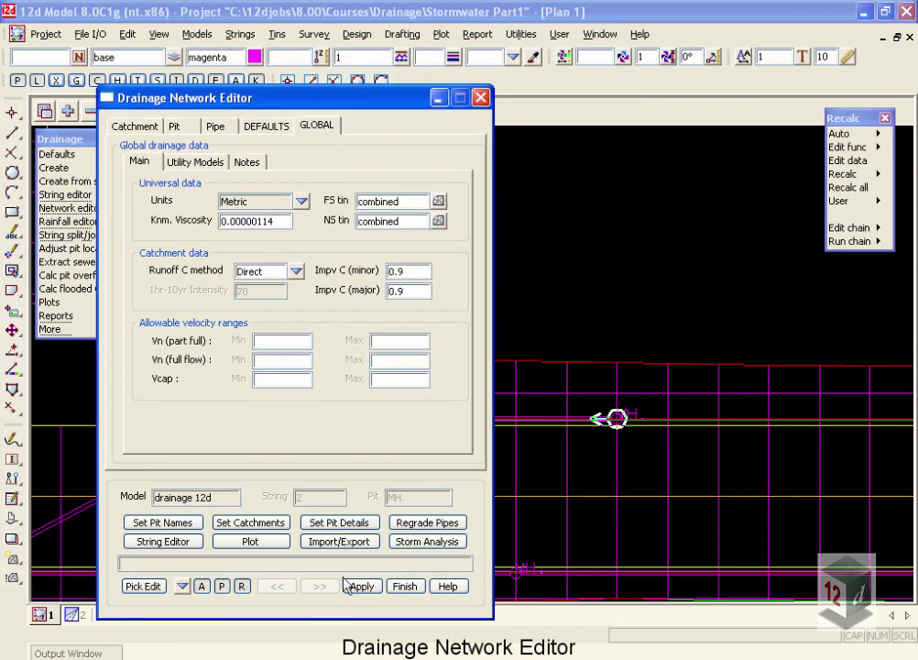
click(279, 587)
click(283, 128)
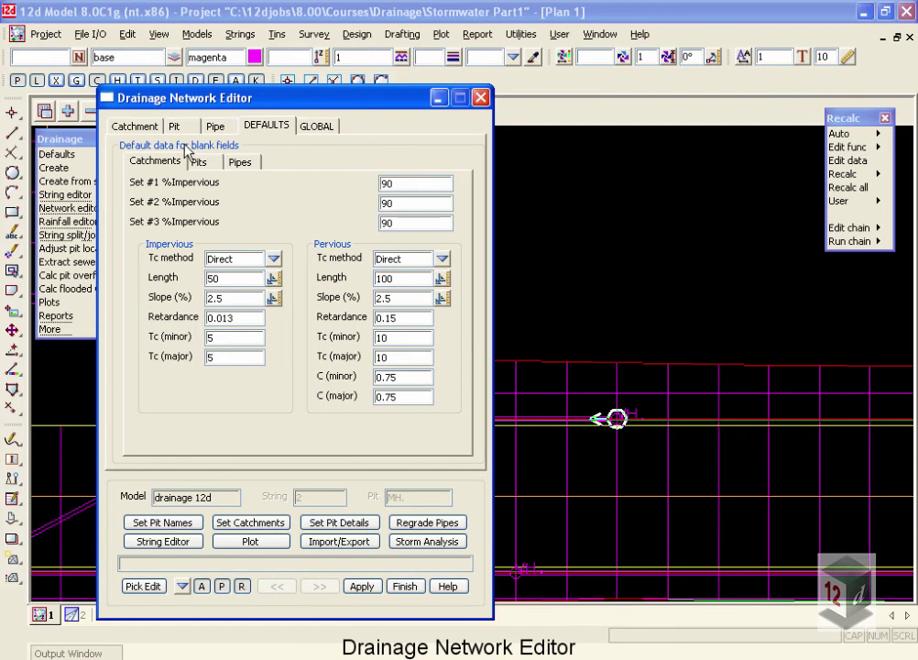
Step along string 1 to the 0.375-diameter, 45 m pipe with inverts 29.188586/28.198182
click(149, 128)
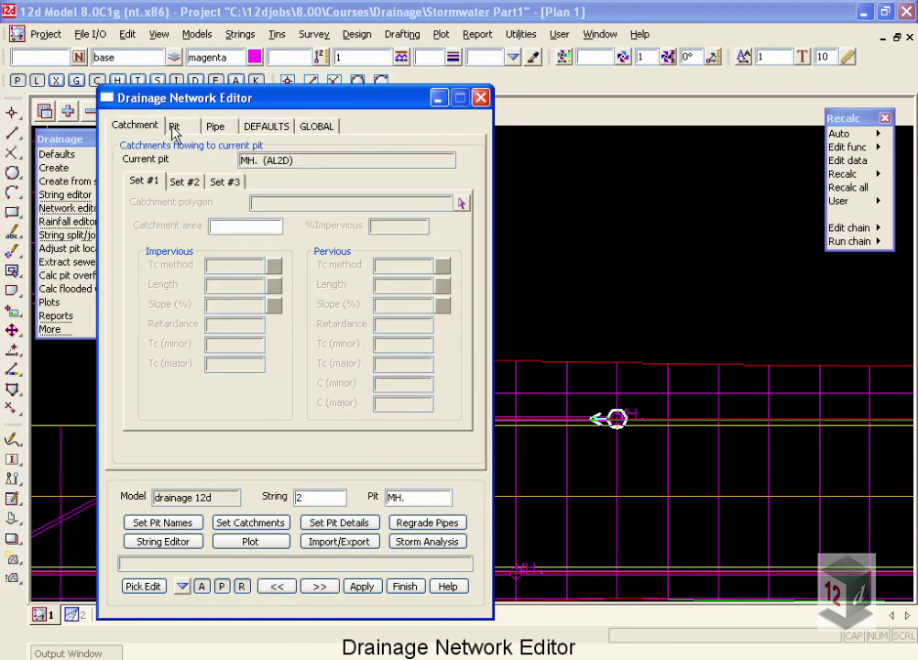
click(180, 130)
click(214, 128)
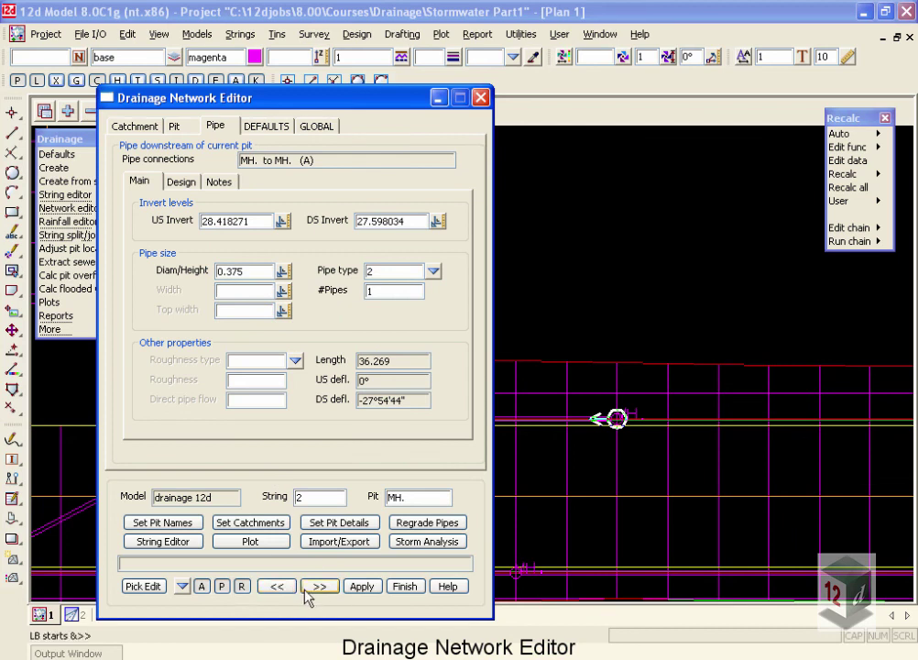
drag(320, 108, 325, 75)
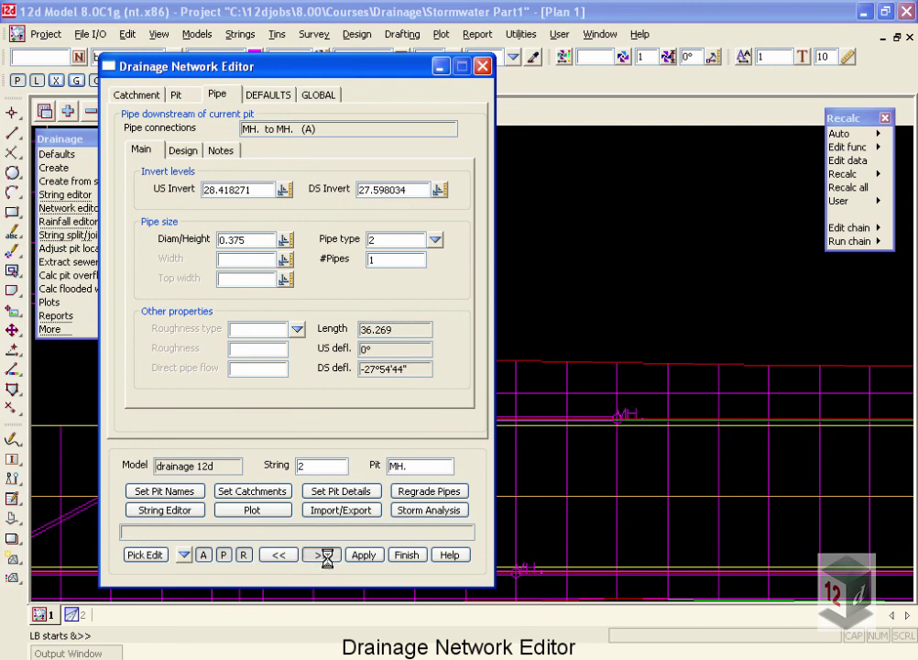
click(327, 559)
drag(374, 72, 759, 56)
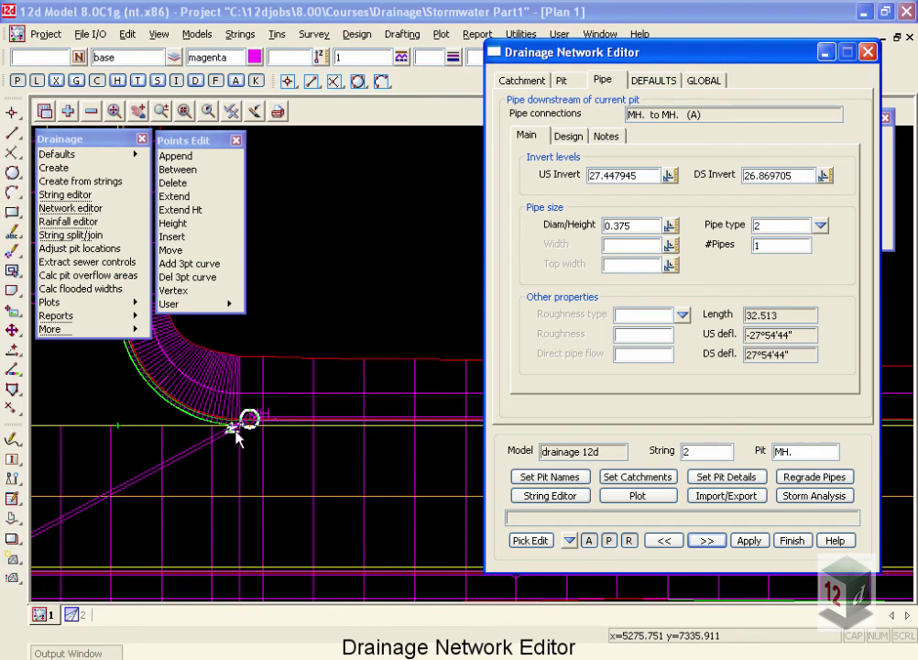
click(709, 541)
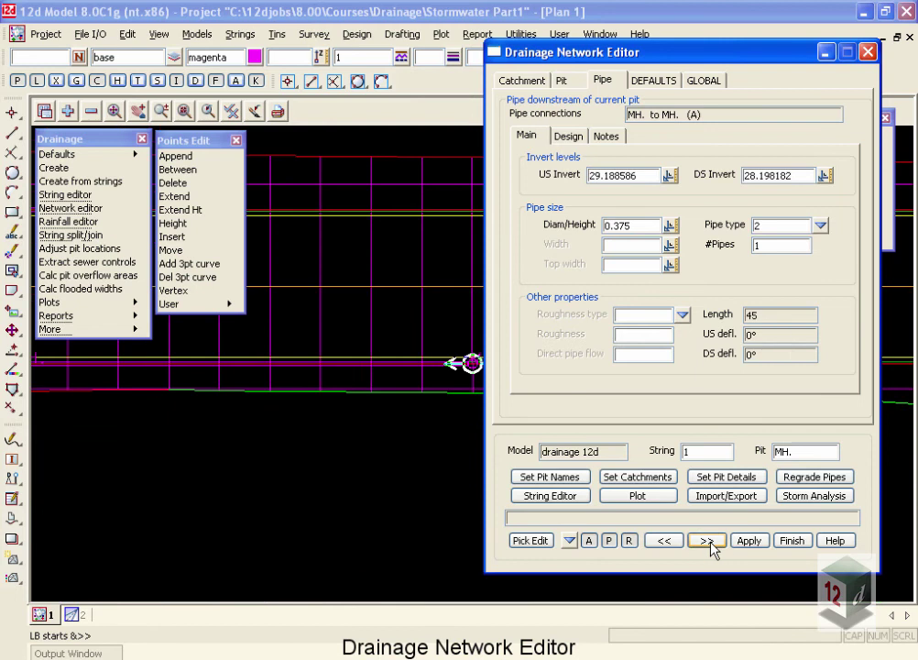
Pick string 2 in the plan, then load a duplicate MH. pit's 27.626 m downstream pipe
click(533, 541)
scroll(283, 512, down, 3)
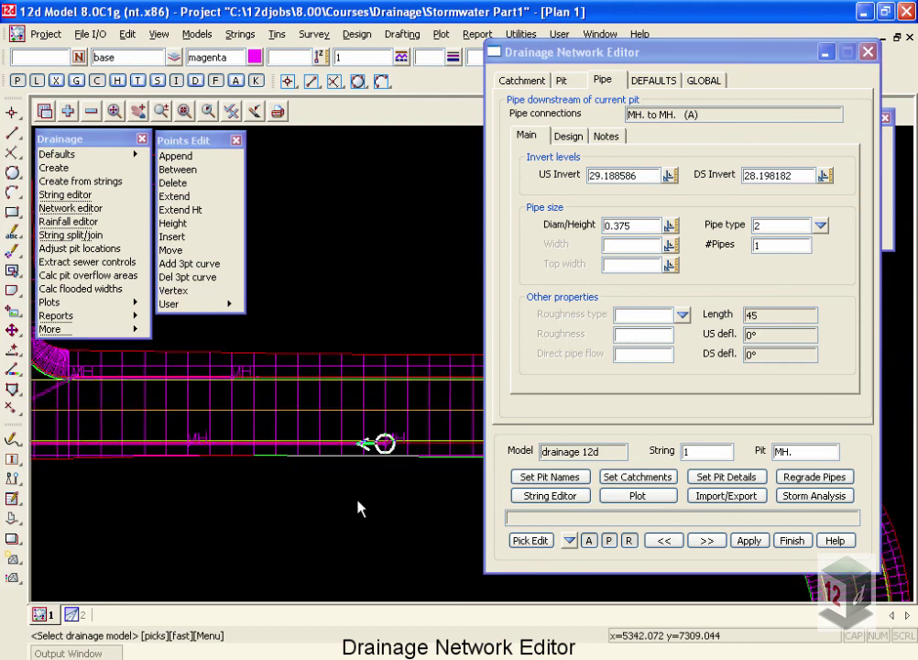
click(170, 420)
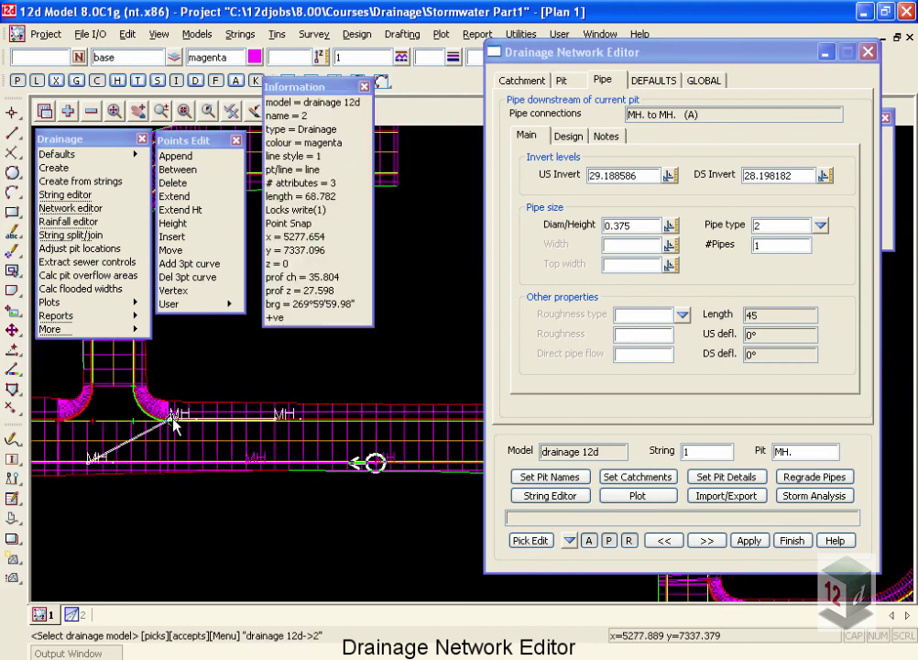
middle_click(174, 423)
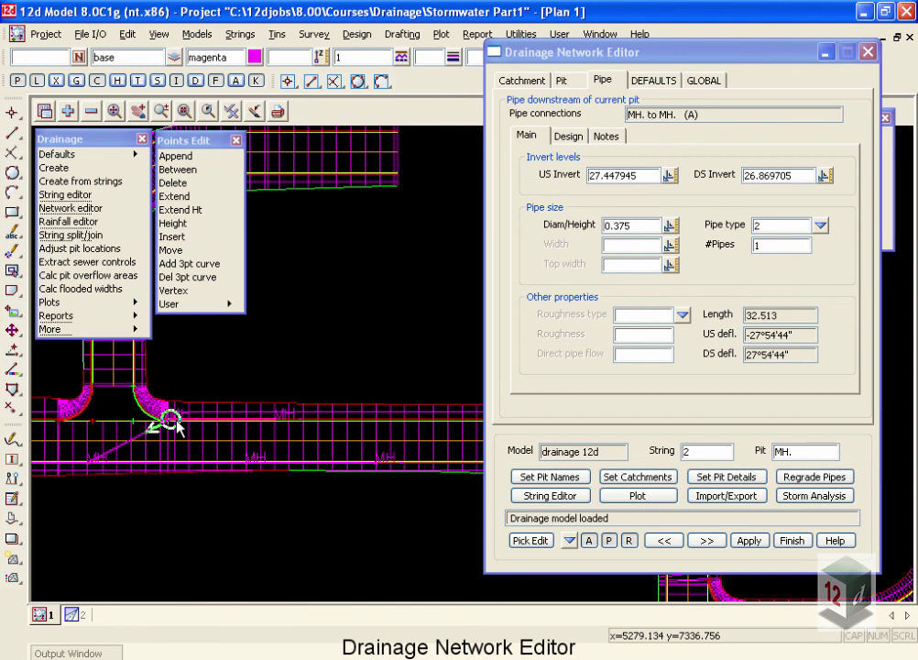
click(571, 542)
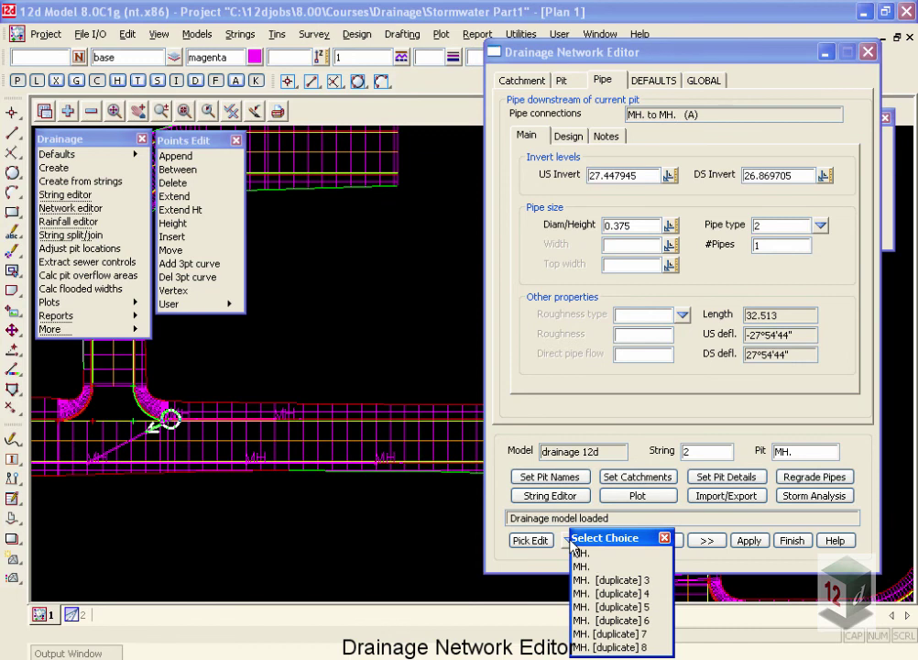
click(594, 617)
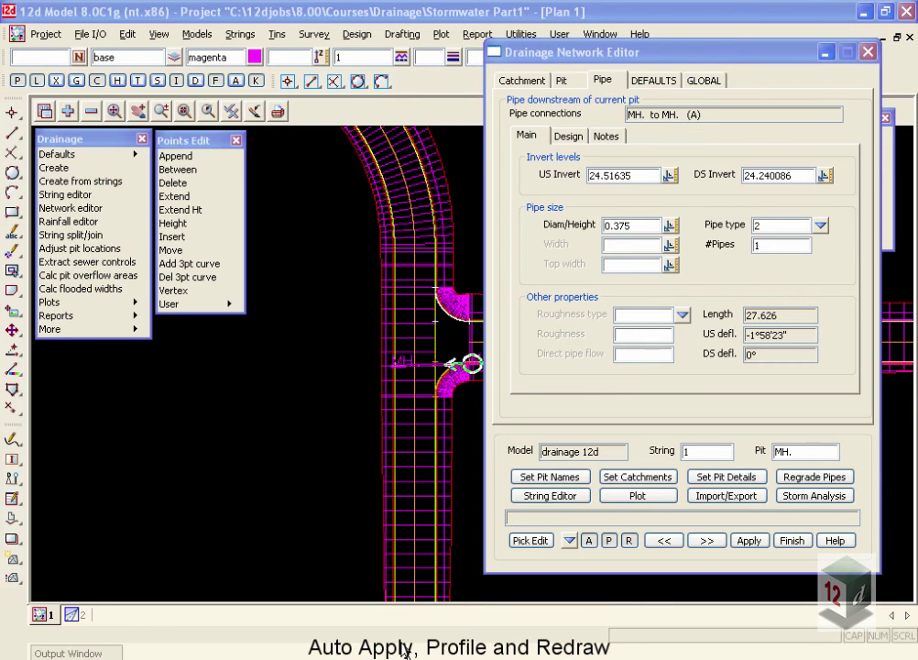
Create a new section view and tile it vertically beside the plan view
click(158, 33)
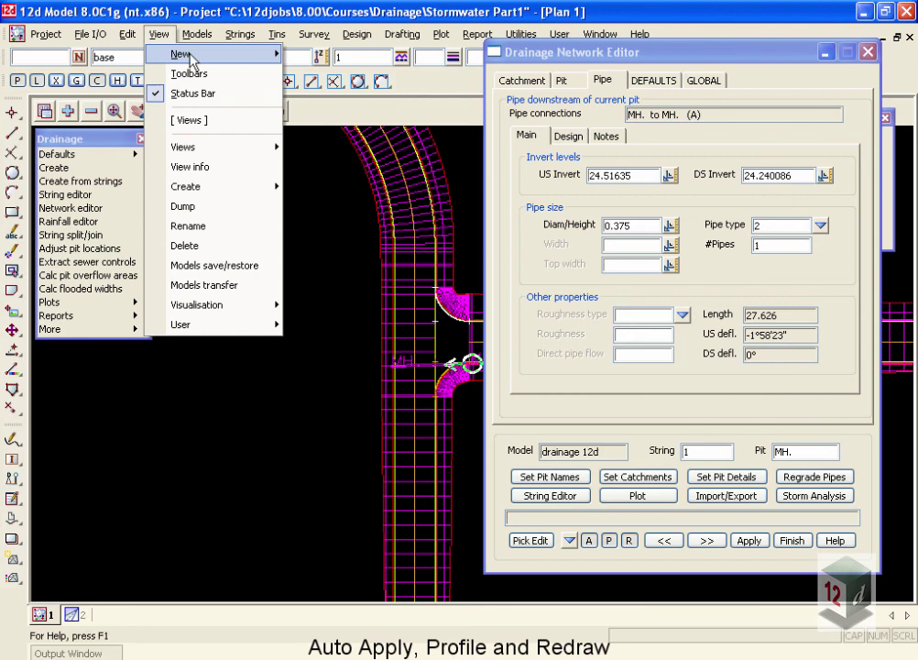
mouse_move(246, 57)
click(321, 74)
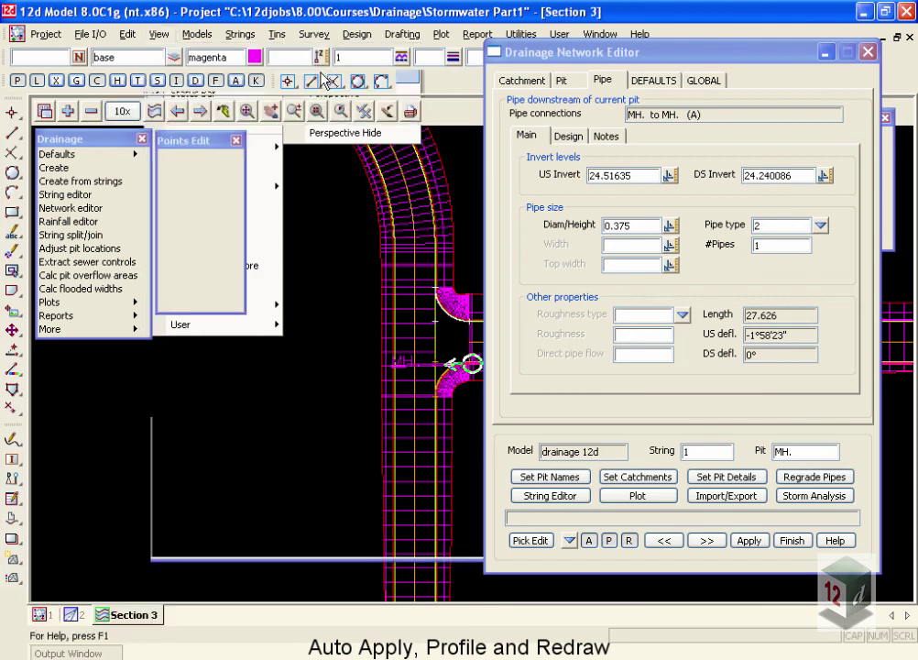
click(586, 35)
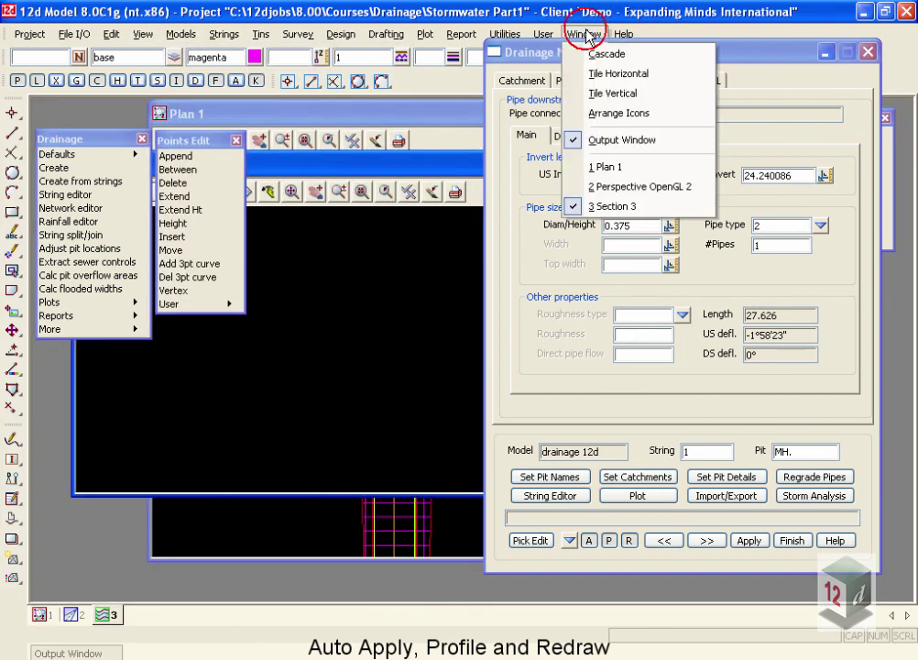
click(595, 92)
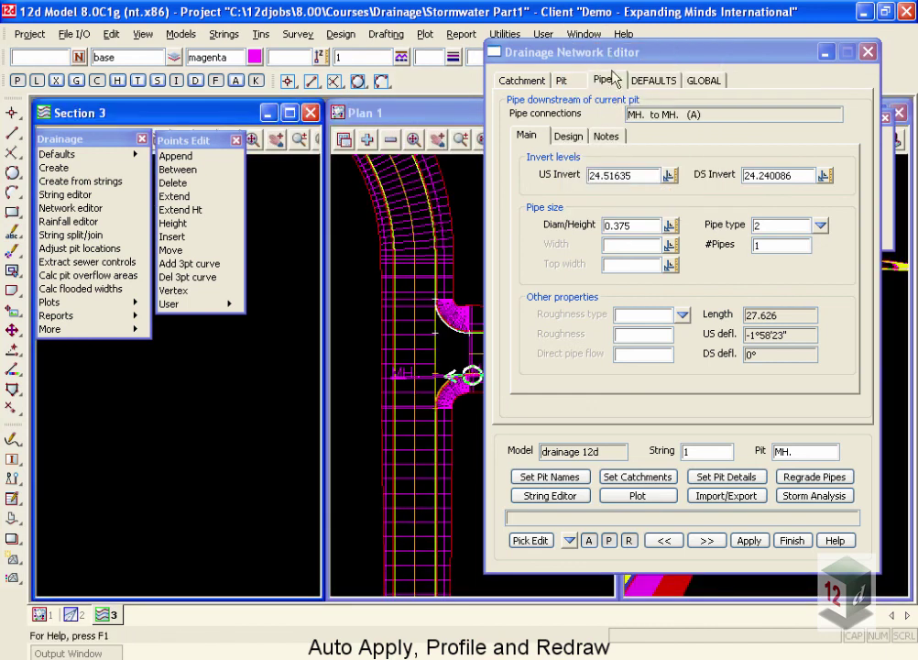
Move the network editor right and the Drainage panel lower left, and close Points Edit
drag(612, 59, 590, 436)
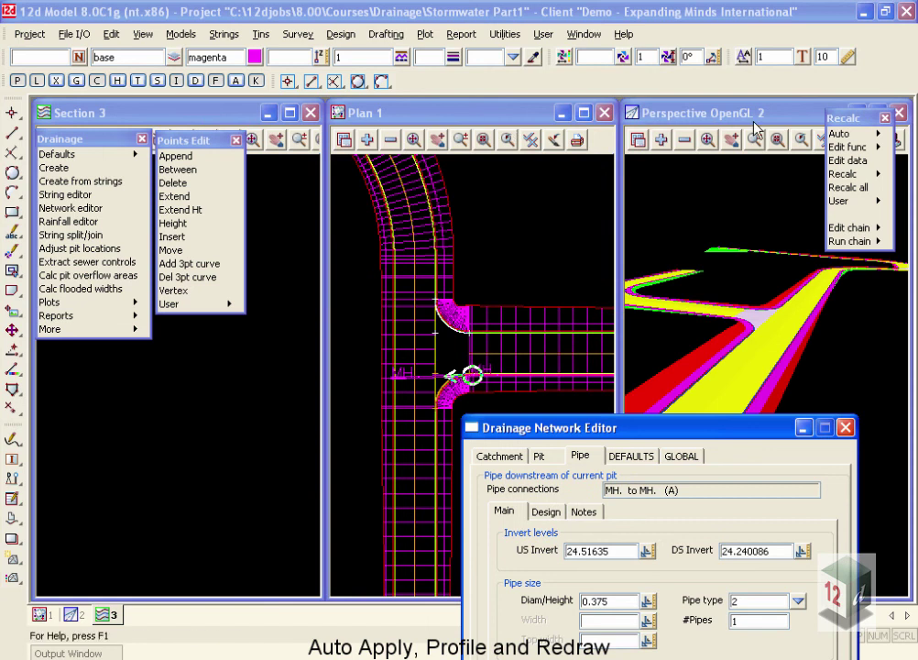
drag(678, 428, 813, 125)
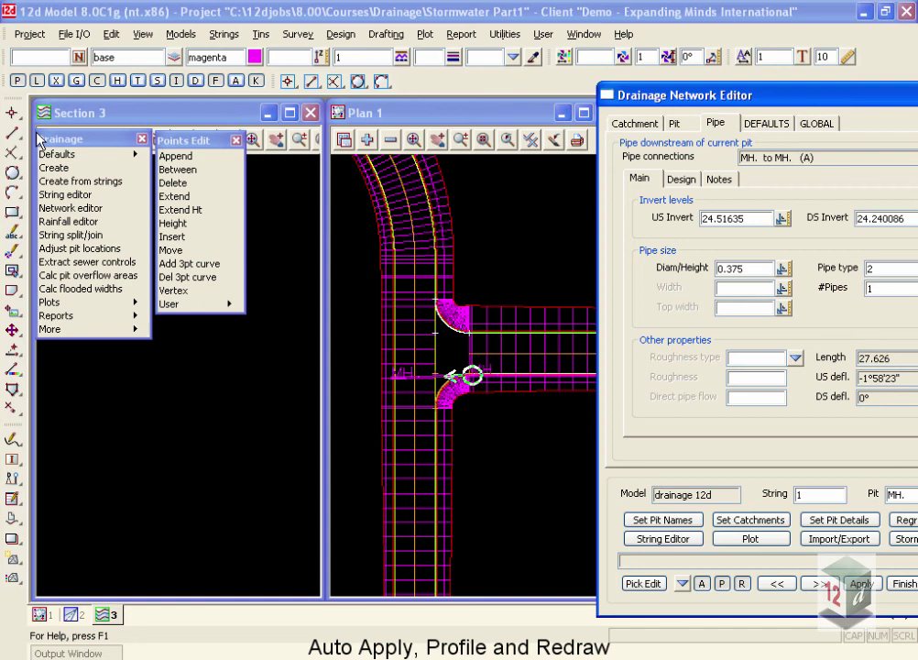
drag(81, 141, 56, 408)
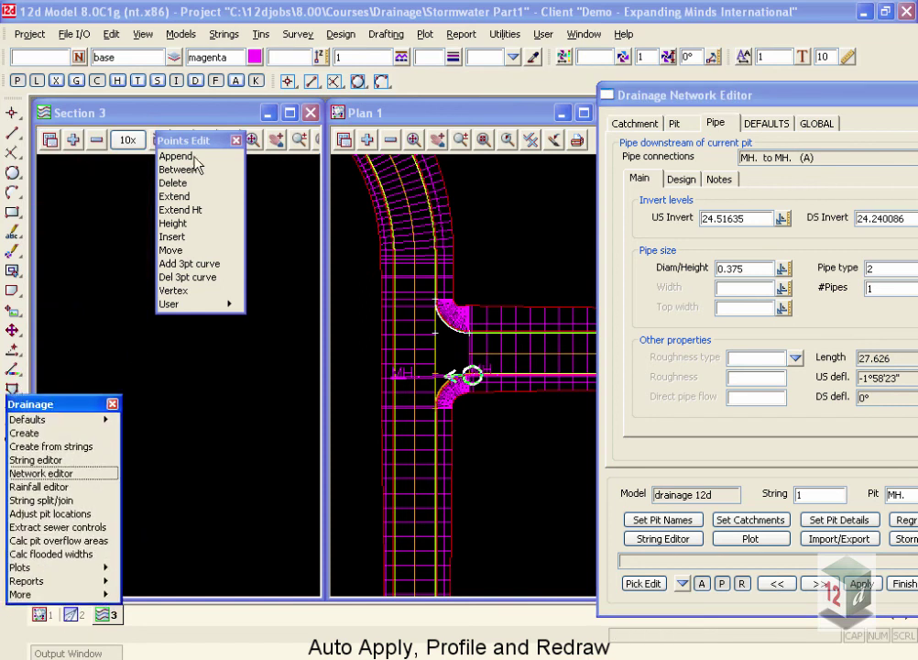
click(236, 140)
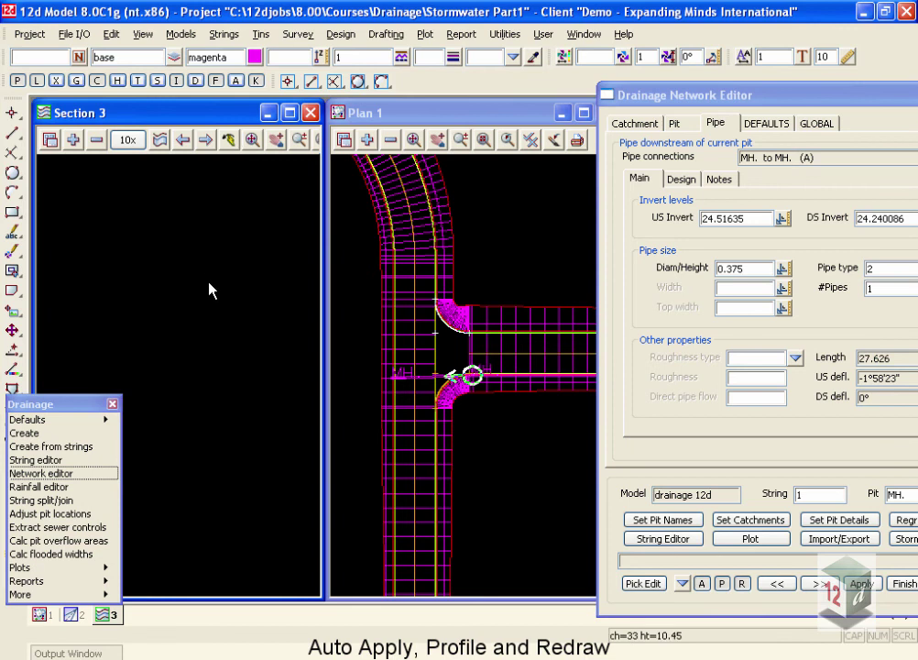
Profile drainage string 1 in the section view, then advance the editor to the next pipe
click(160, 140)
click(428, 377)
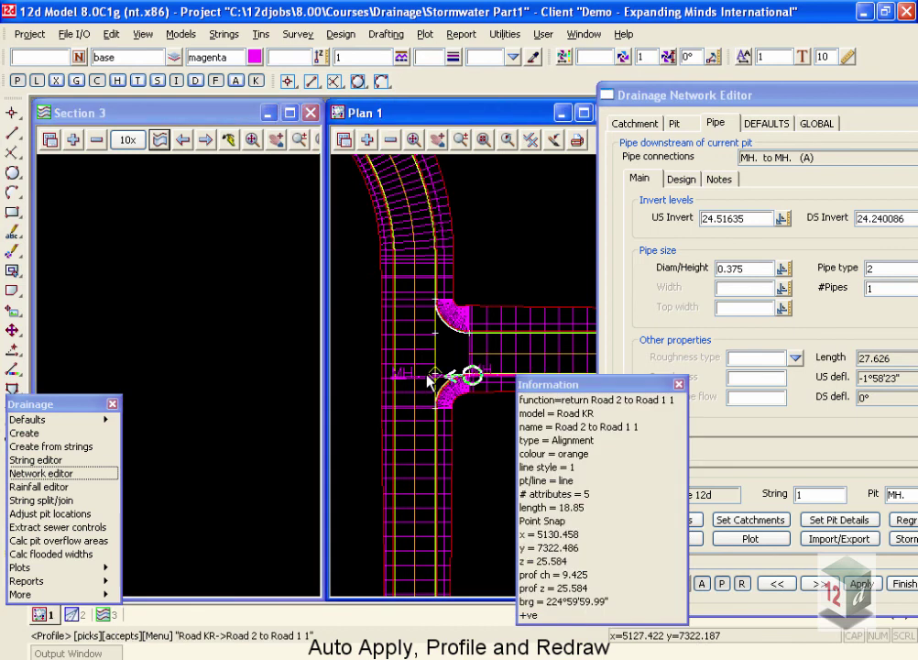
click(428, 376)
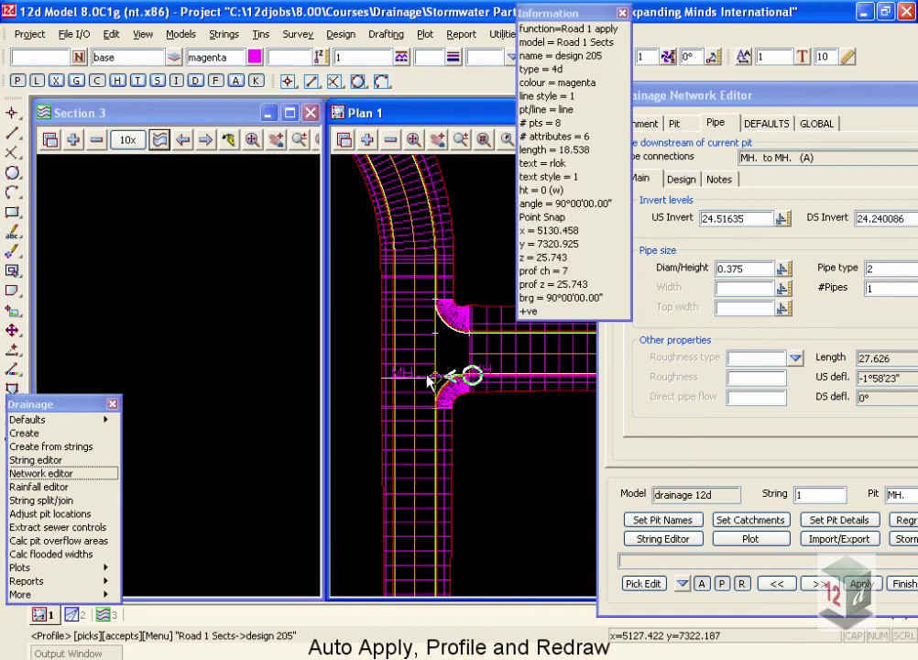
click(428, 377)
click(428, 378)
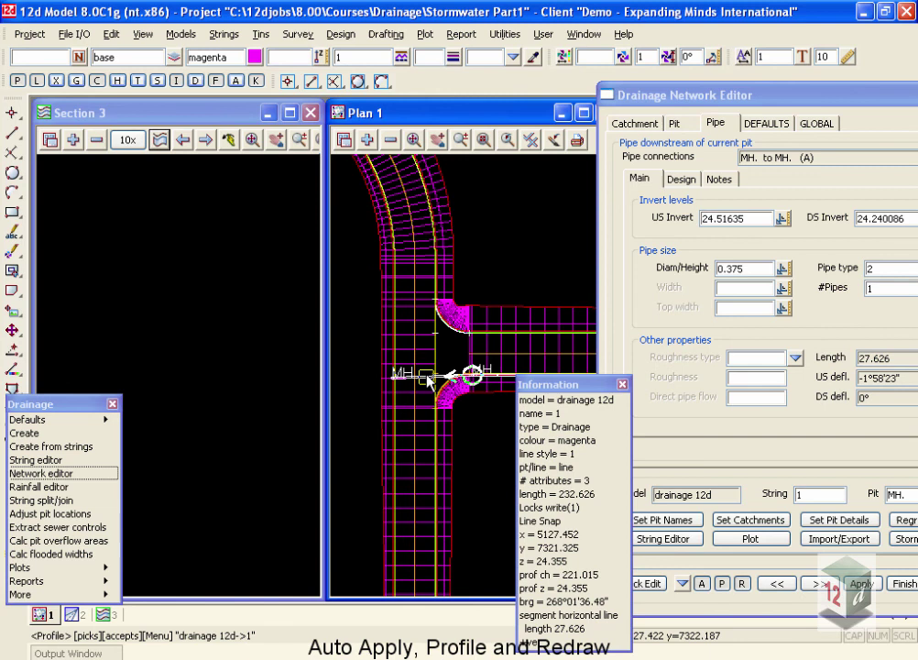
middle_click(428, 377)
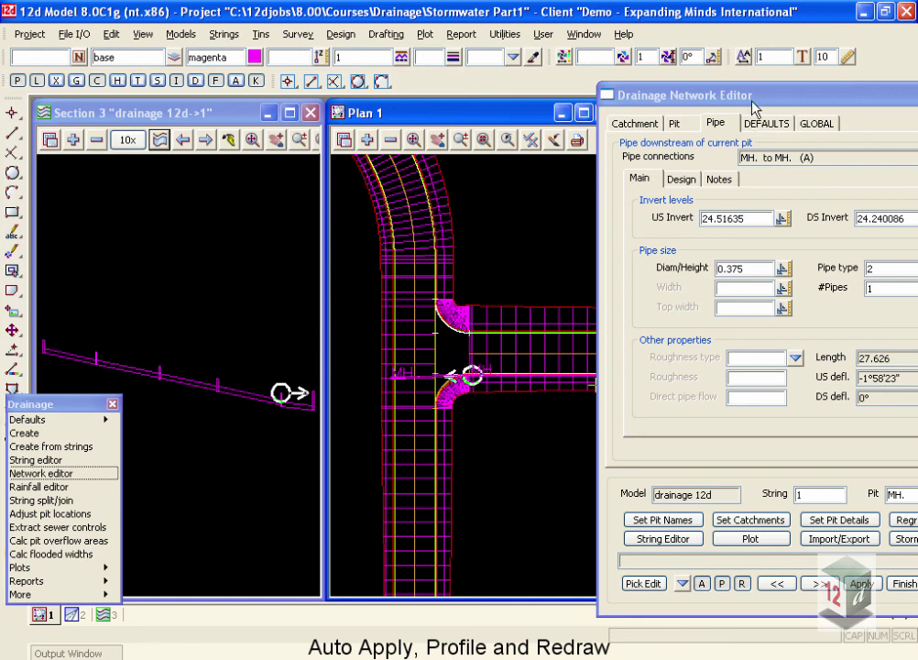
drag(752, 100, 702, 81)
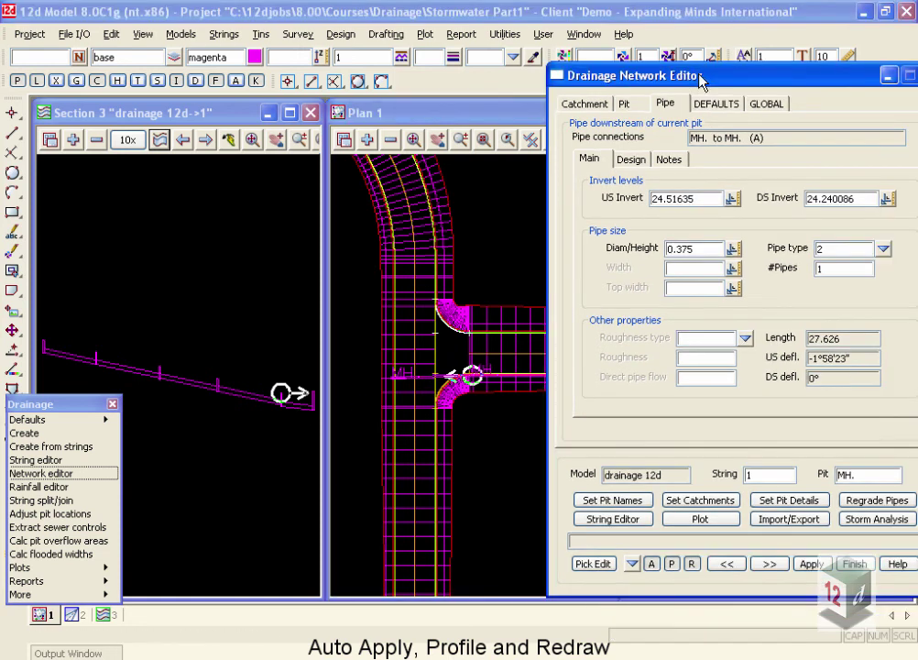
click(773, 563)
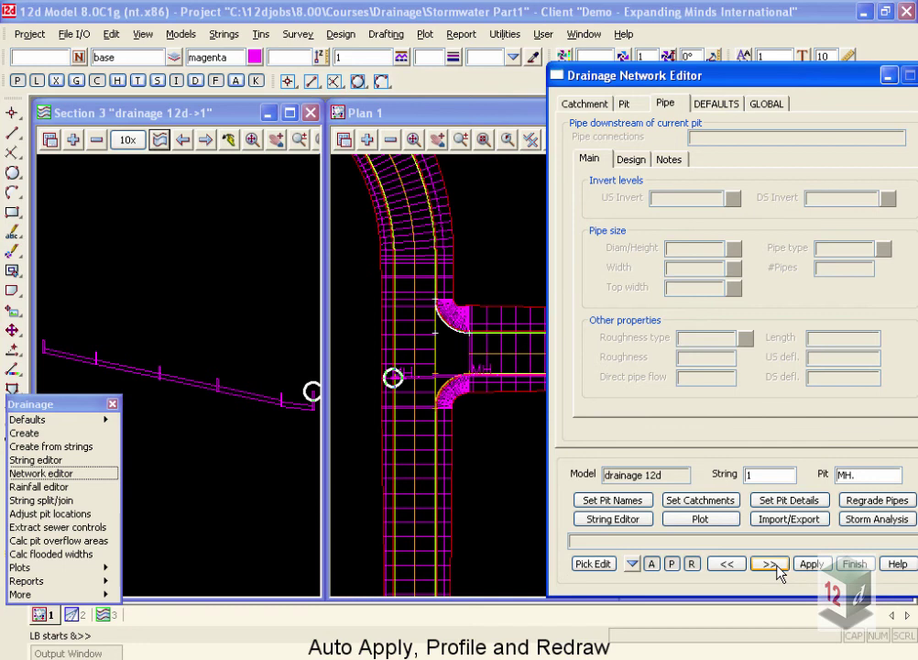
click(776, 566)
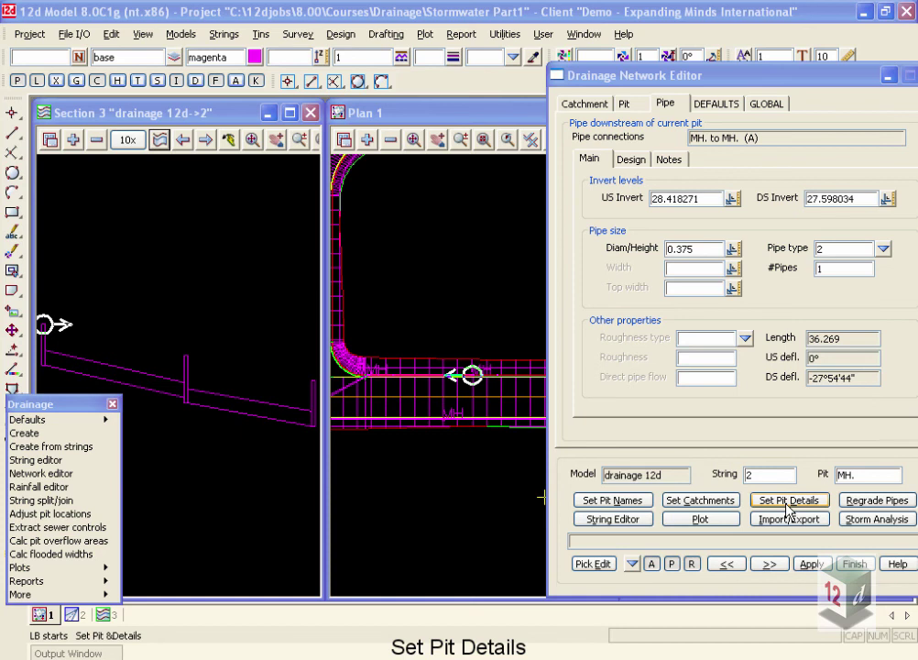
Replace model 'drainage 12d' with model 'drainage' in Plan 1
click(391, 140)
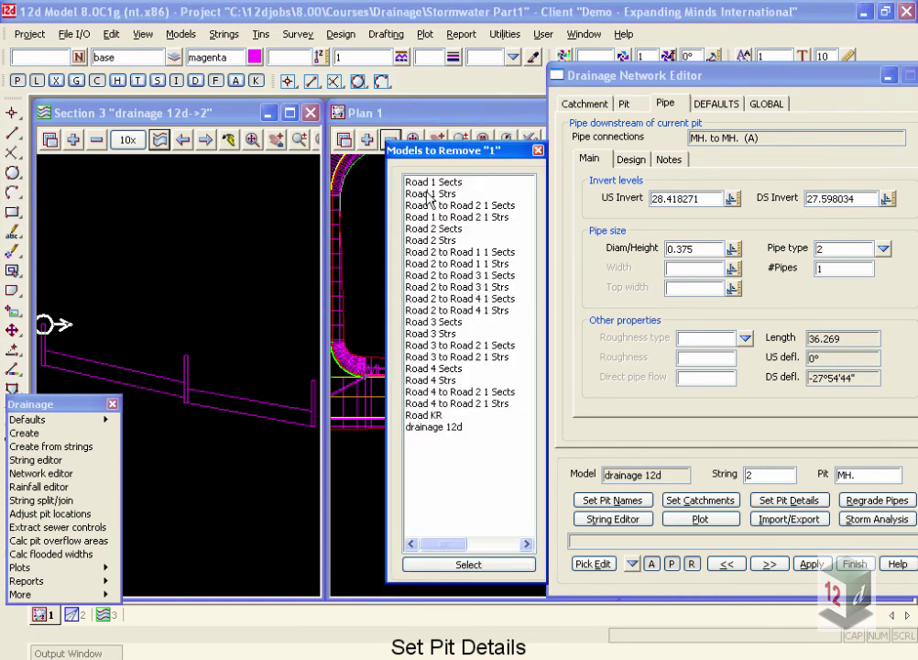
double_click(433, 427)
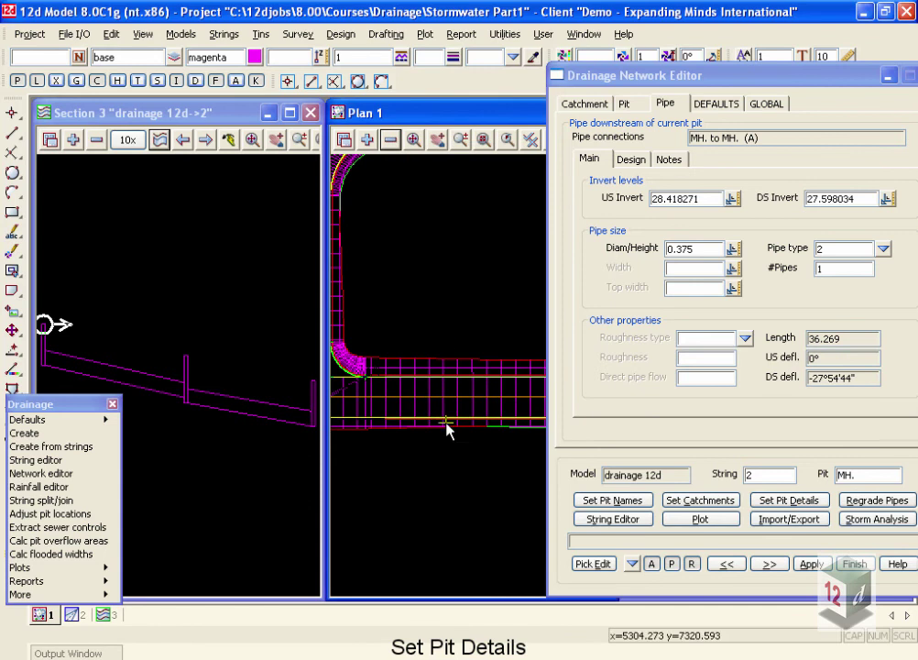
click(368, 142)
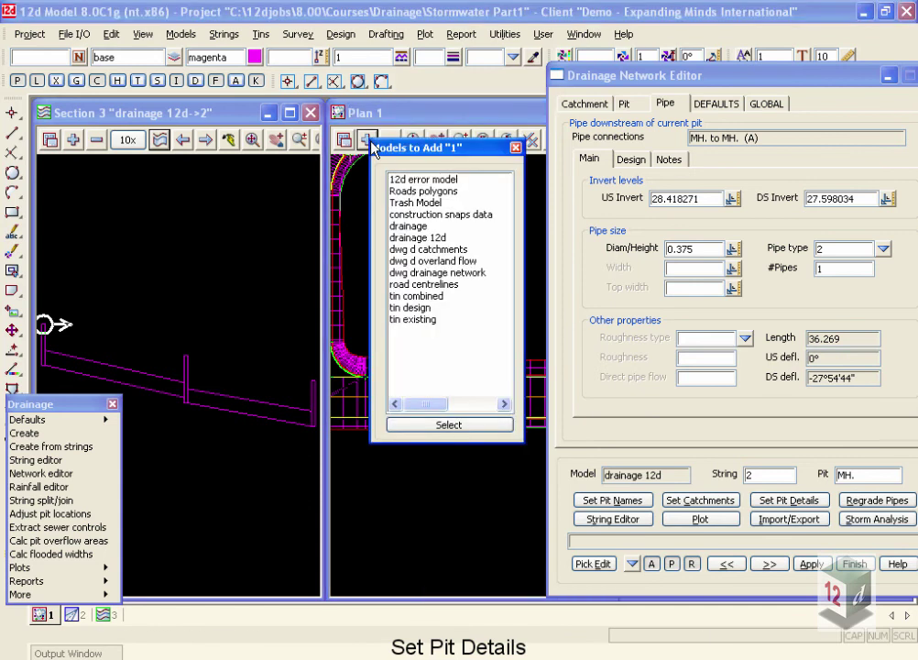
click(412, 228)
double_click(411, 230)
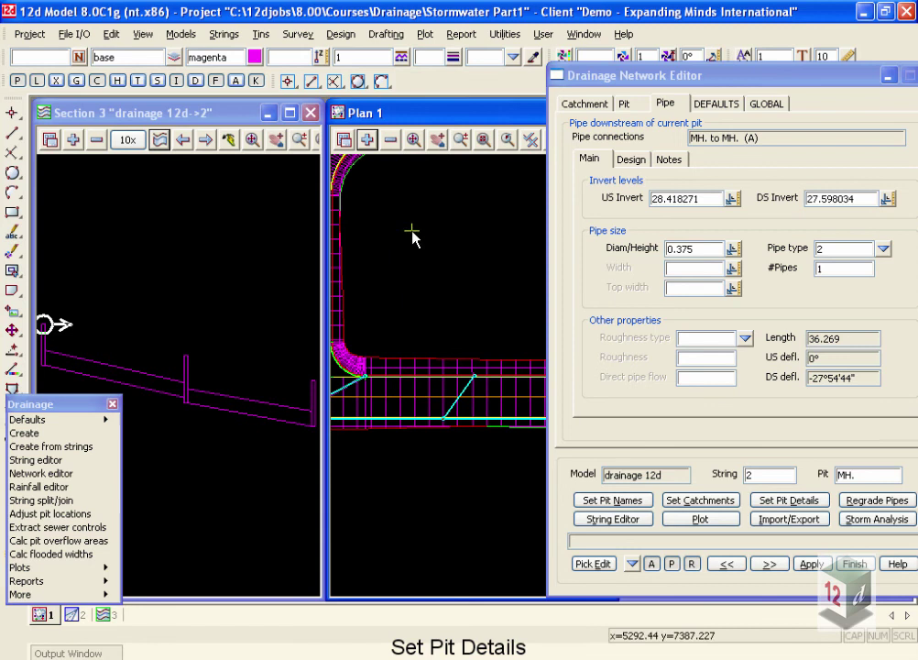
Profile the drainage-networkd2 string in the section view
click(161, 142)
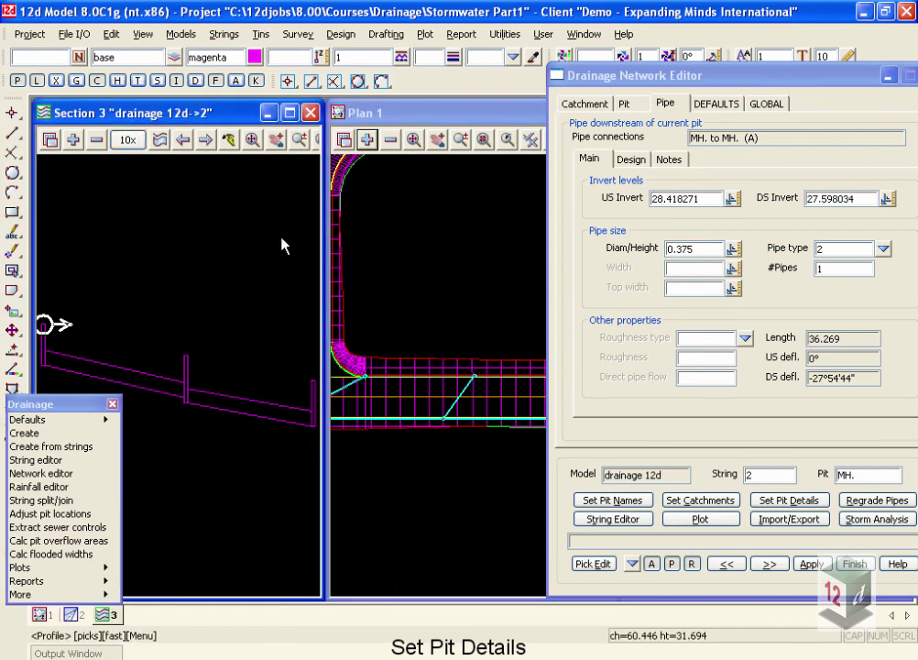
click(408, 422)
click(410, 421)
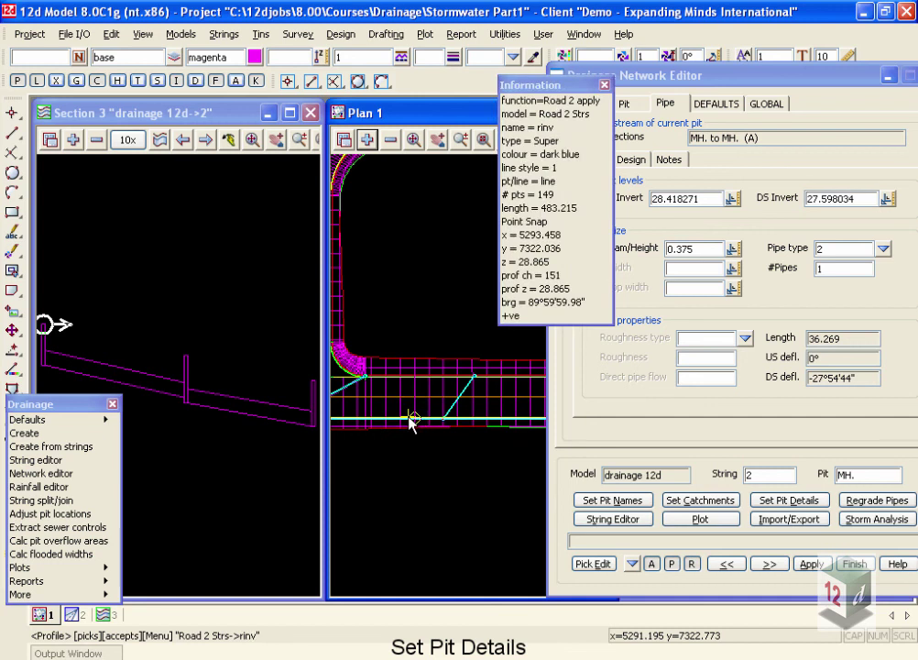
click(409, 418)
click(409, 418)
click(409, 418)
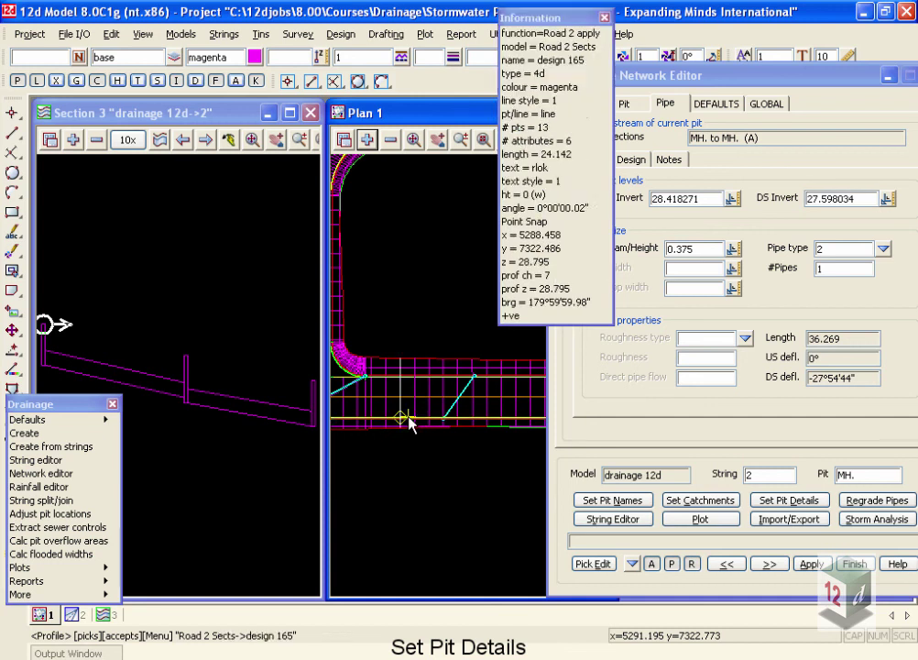
click(409, 420)
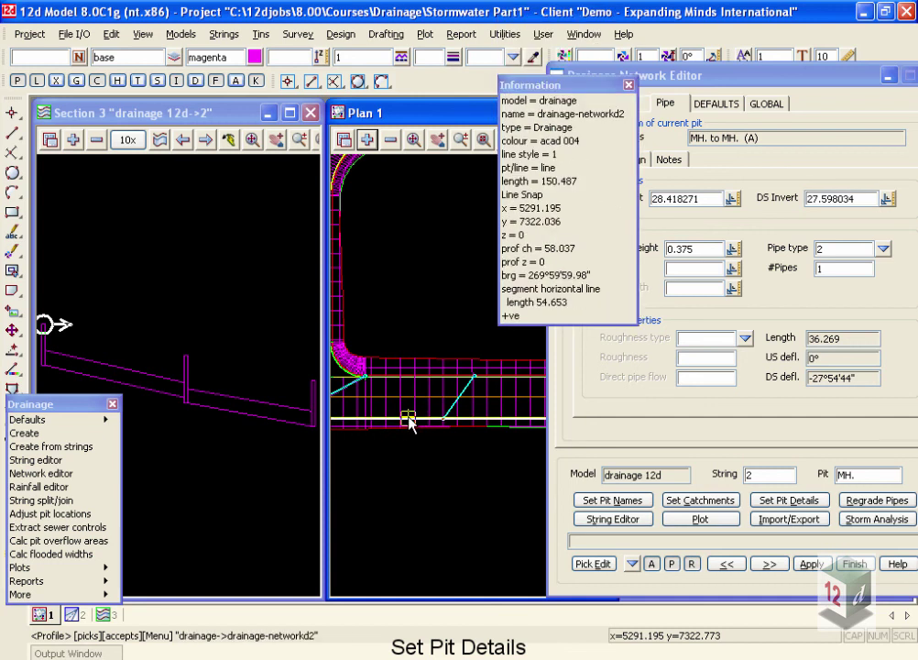
middle_click(409, 420)
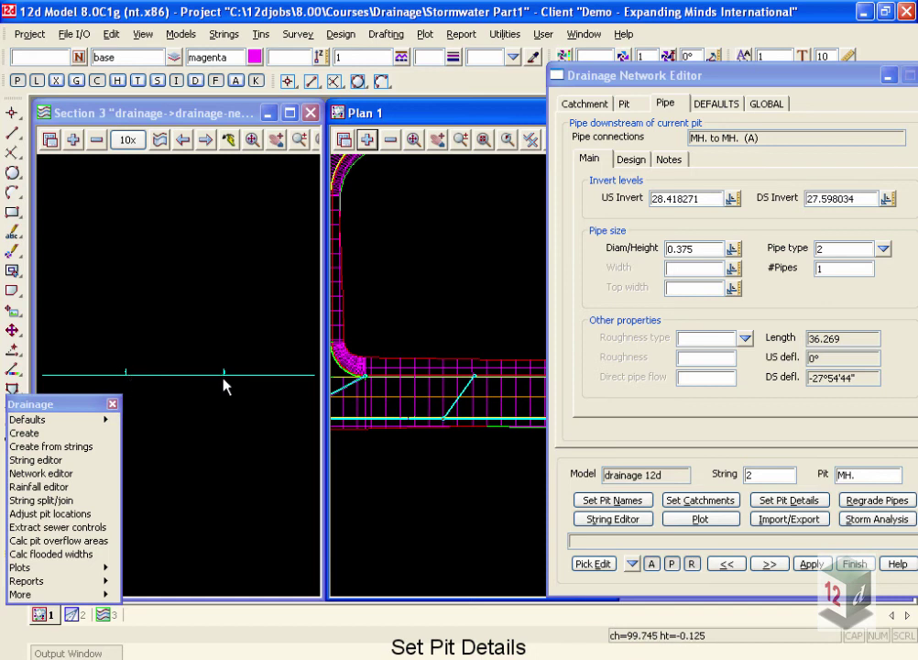
Pick the drainage-networkd2 string in the section for setting pit details
click(804, 504)
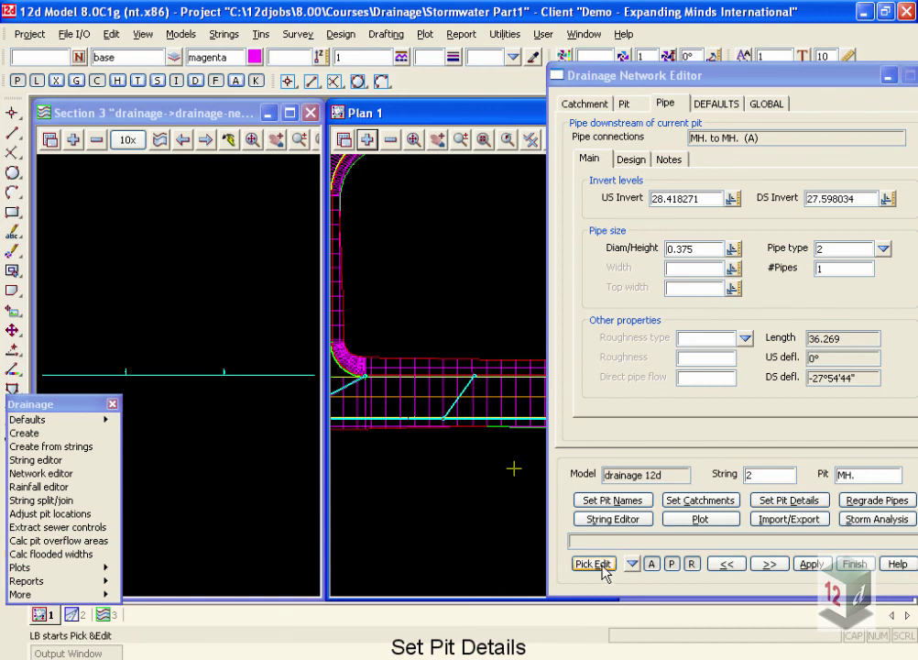
click(222, 375)
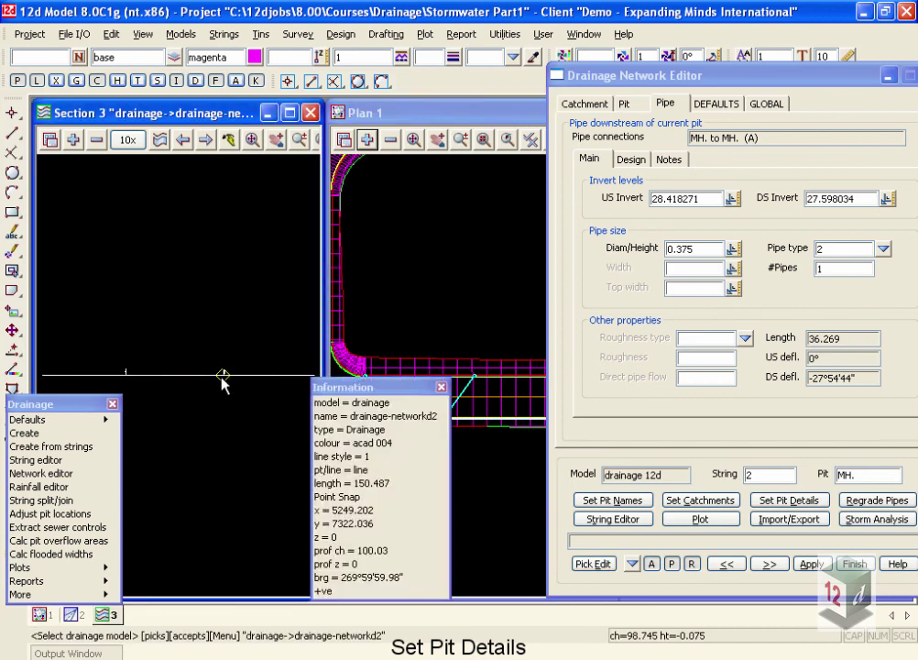
middle_click(222, 376)
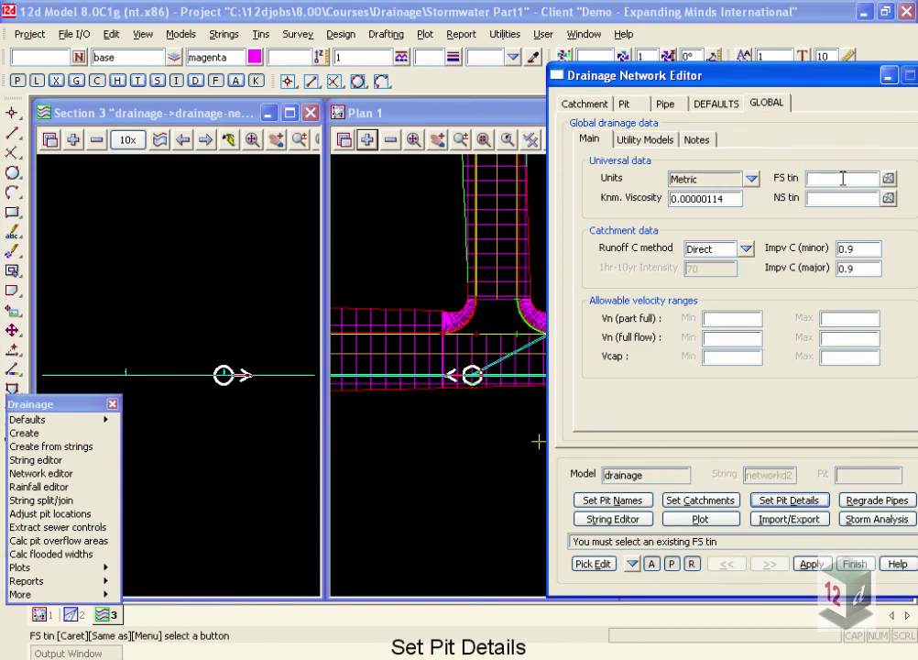
Set FS tin to combined and NS tin to existing, then apply Set Pit Details
click(889, 179)
double_click(807, 220)
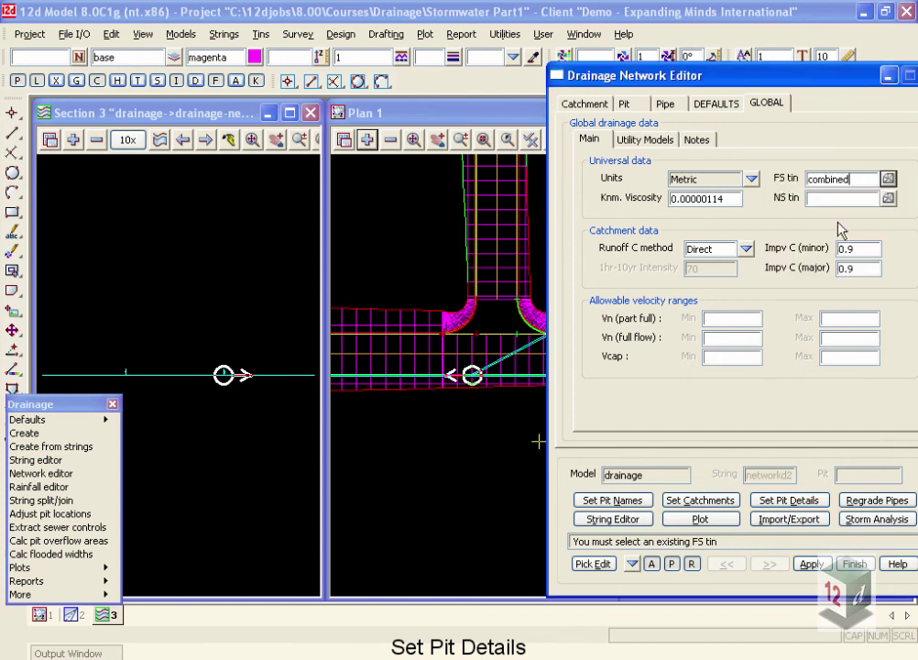
click(843, 198)
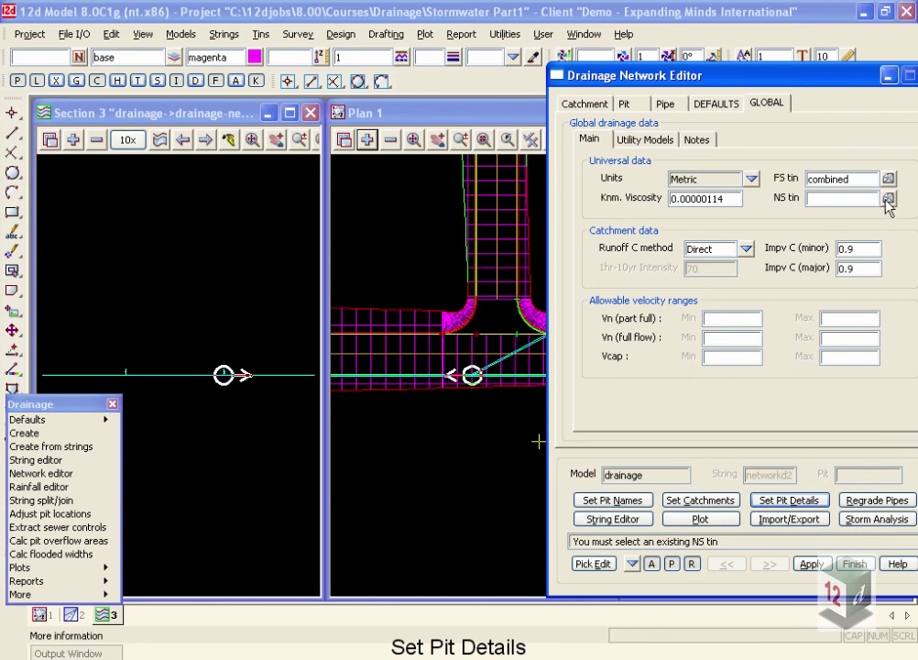
click(888, 198)
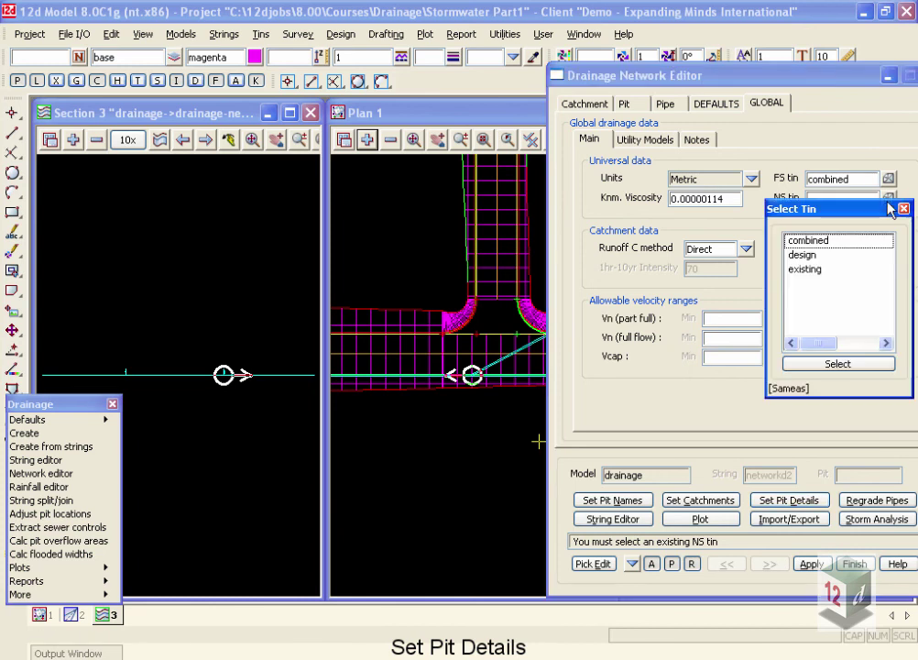
double_click(805, 270)
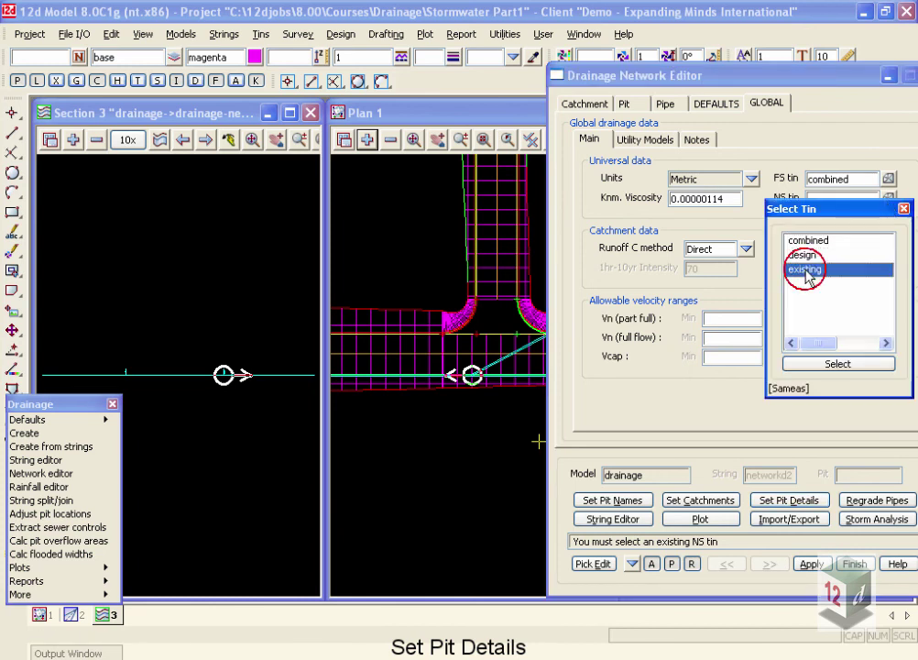
click(806, 502)
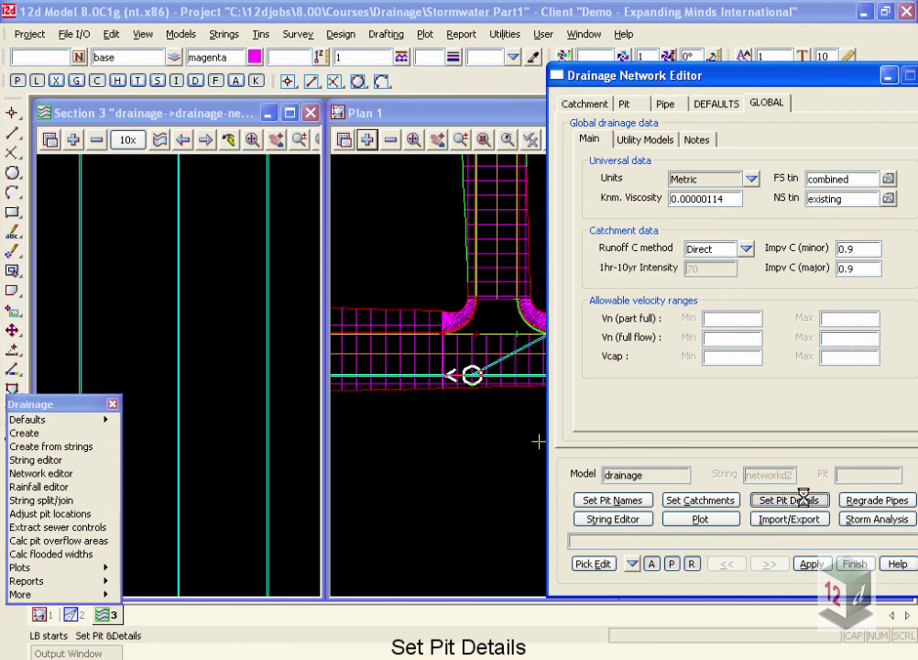
scroll(228, 354, down, 2)
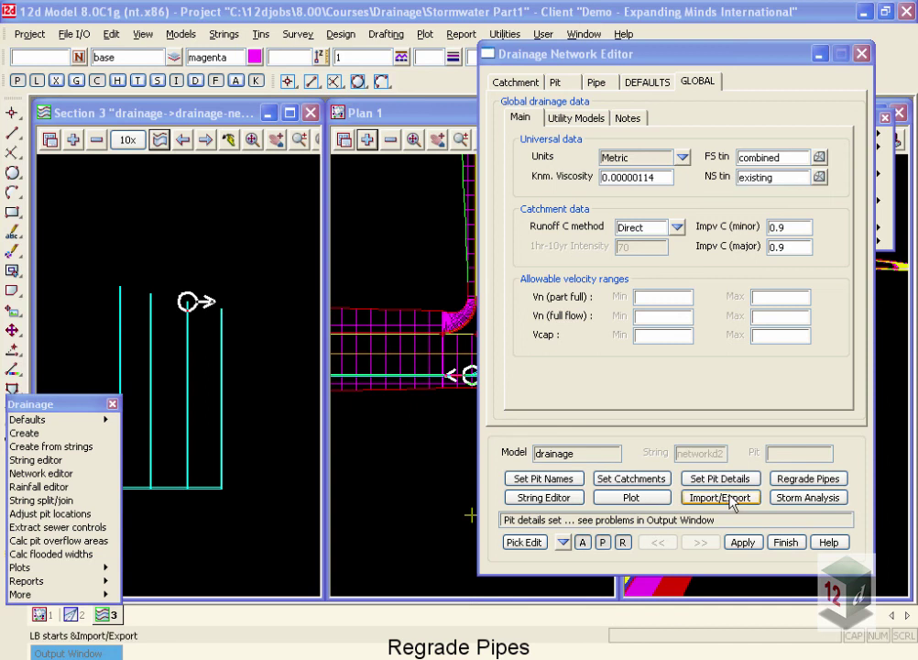
Regrade the networkd2 pipes to reset inverts, zooming the section to inspect the sloping pipe
click(793, 478)
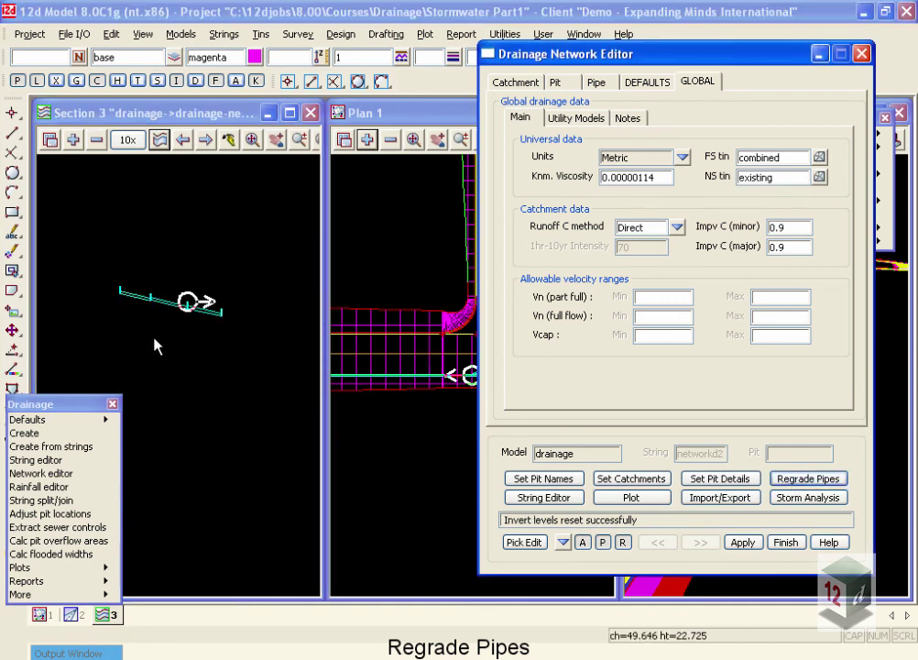
scroll(180, 314, up, 1)
scroll(179, 308, up, 1)
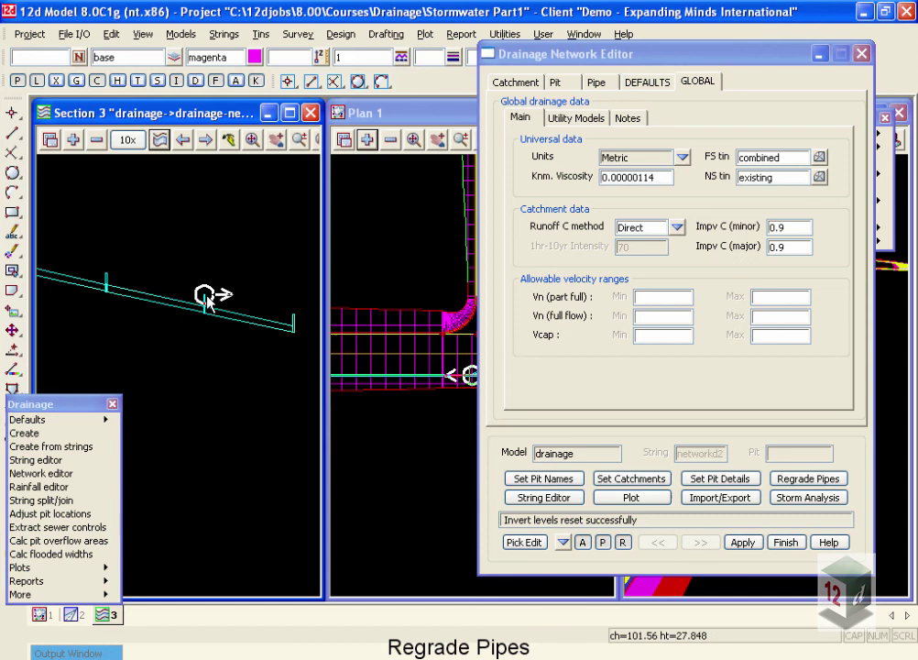
scroll(108, 275, up, 4)
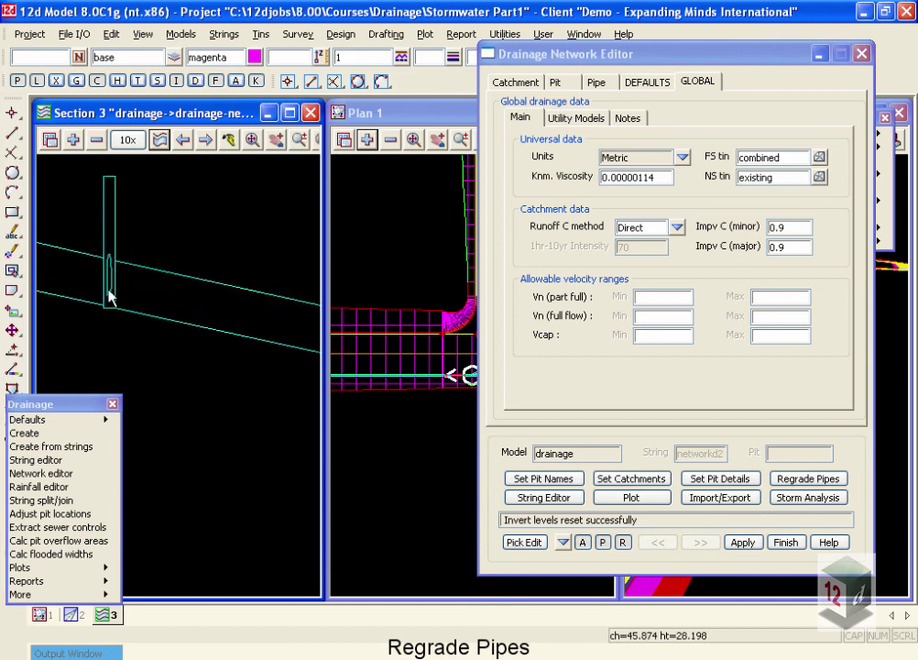
scroll(131, 333, up, 1)
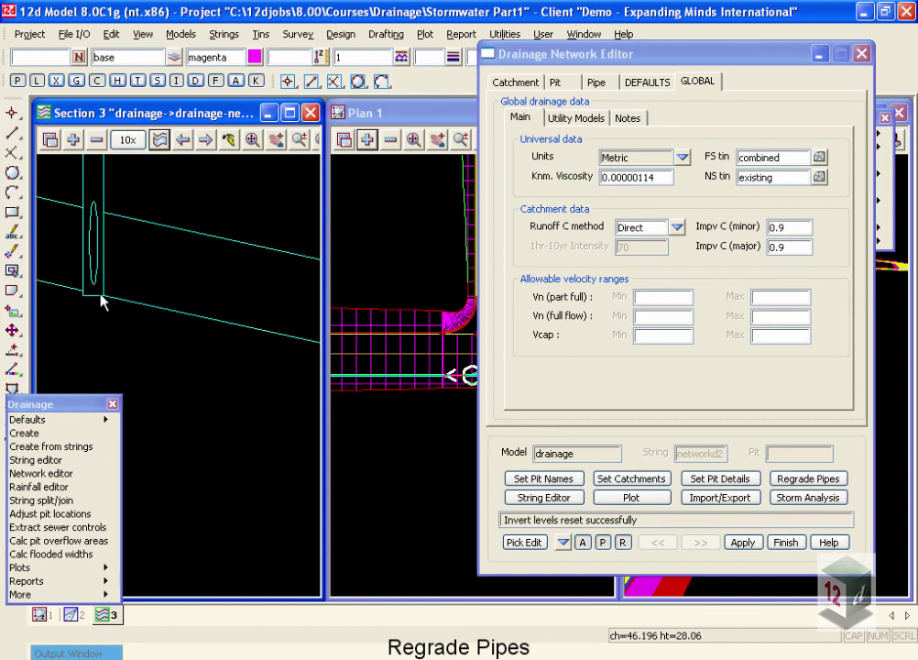
scroll(233, 357, down, 3)
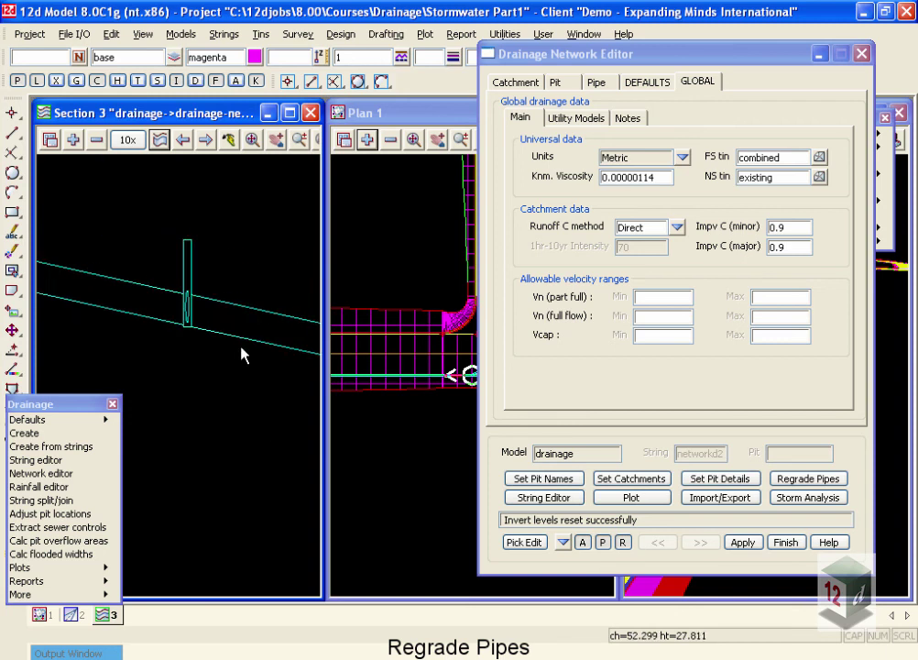
scroll(233, 358, down, 1)
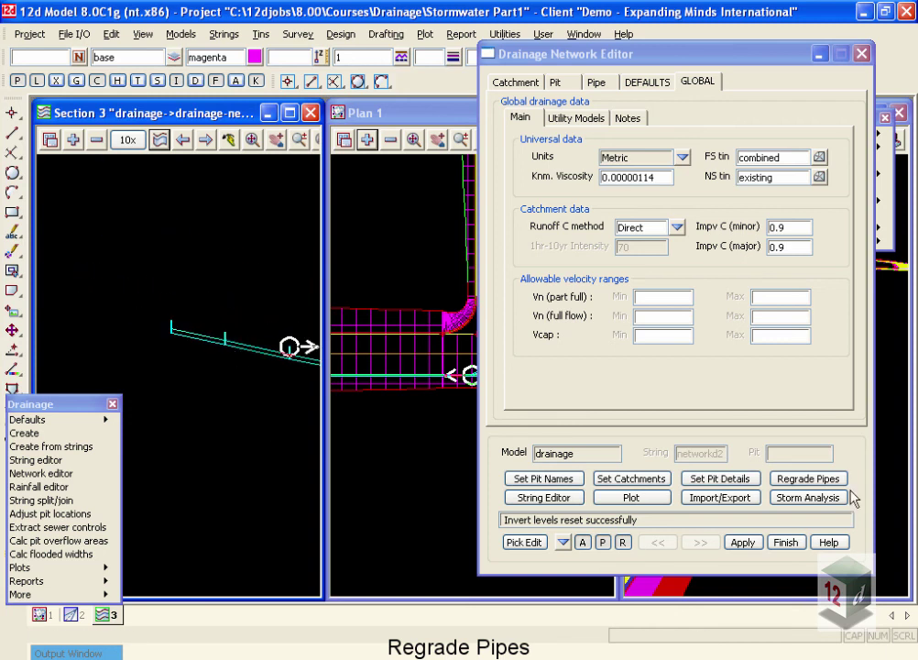
scroll(183, 393, down, 1)
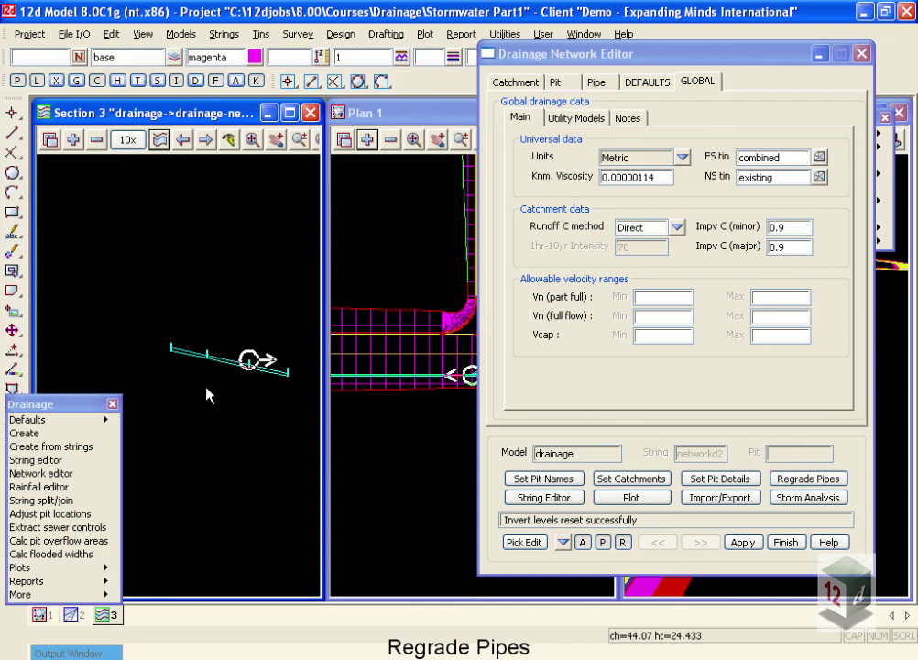
scroll(285, 400, up, 1)
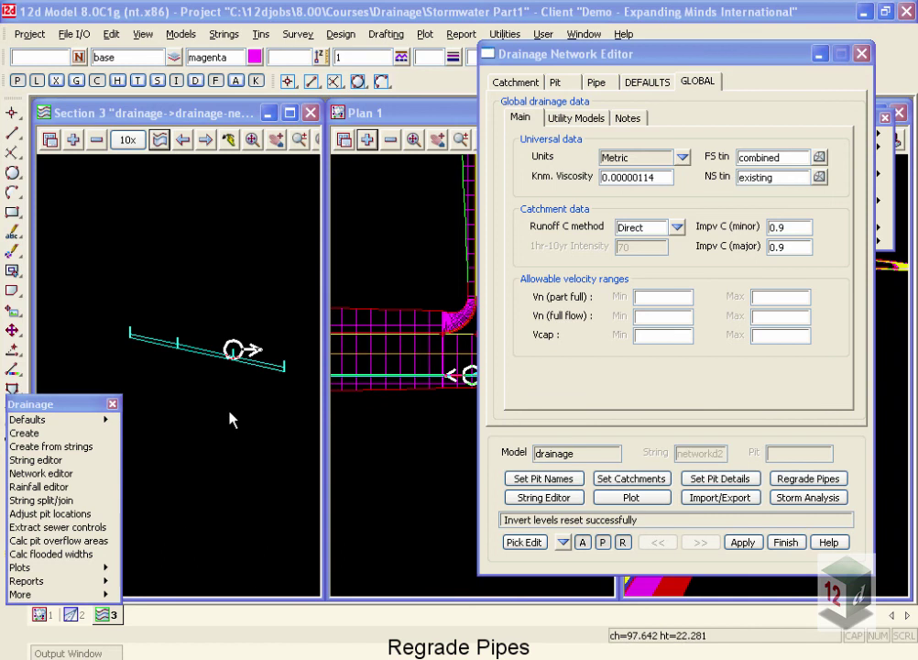
Start a Depth From String to Tin inquiry against the combined tin
click(262, 35)
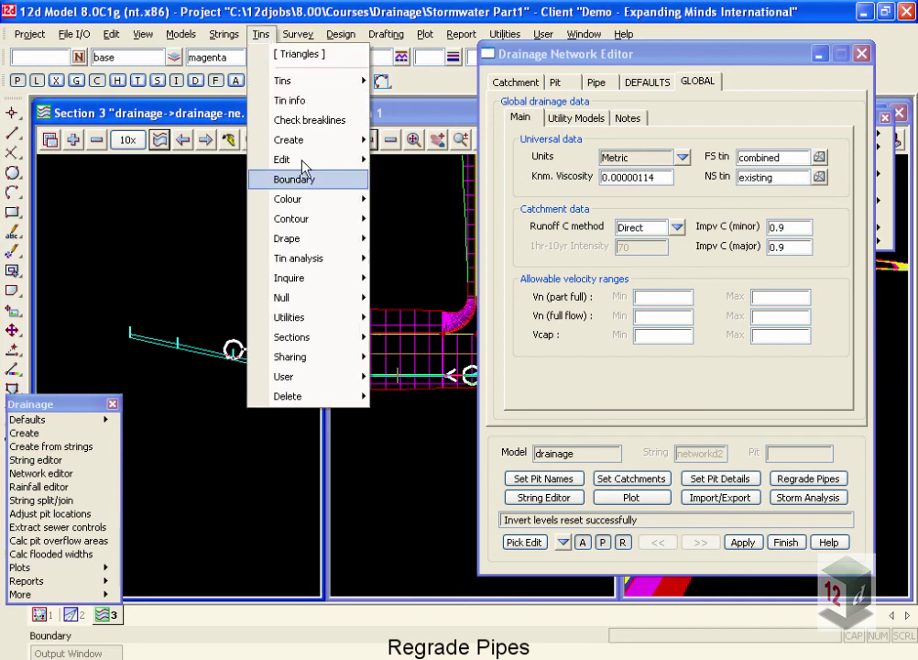
mouse_move(339, 281)
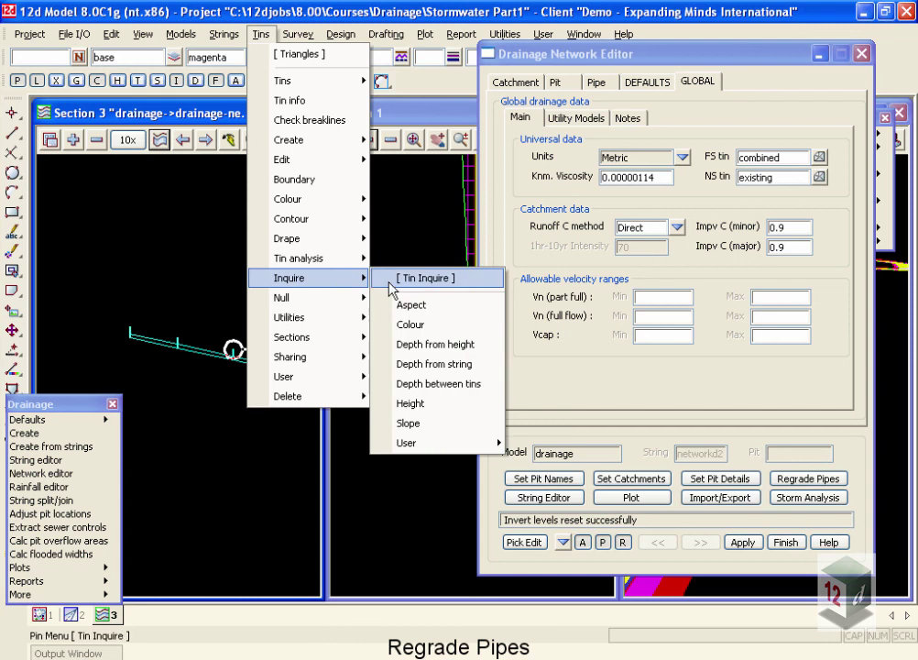
click(420, 370)
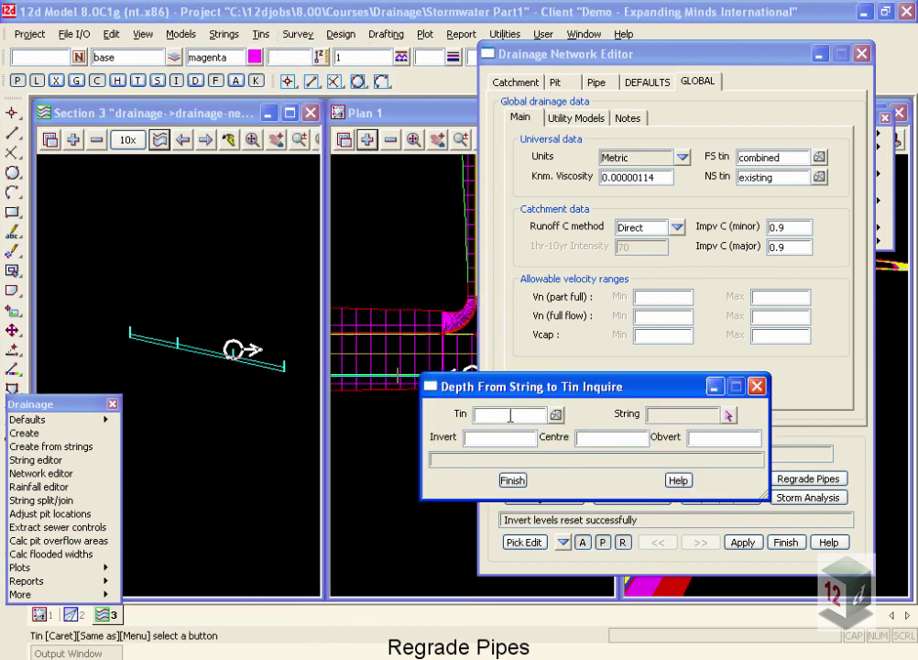
click(558, 416)
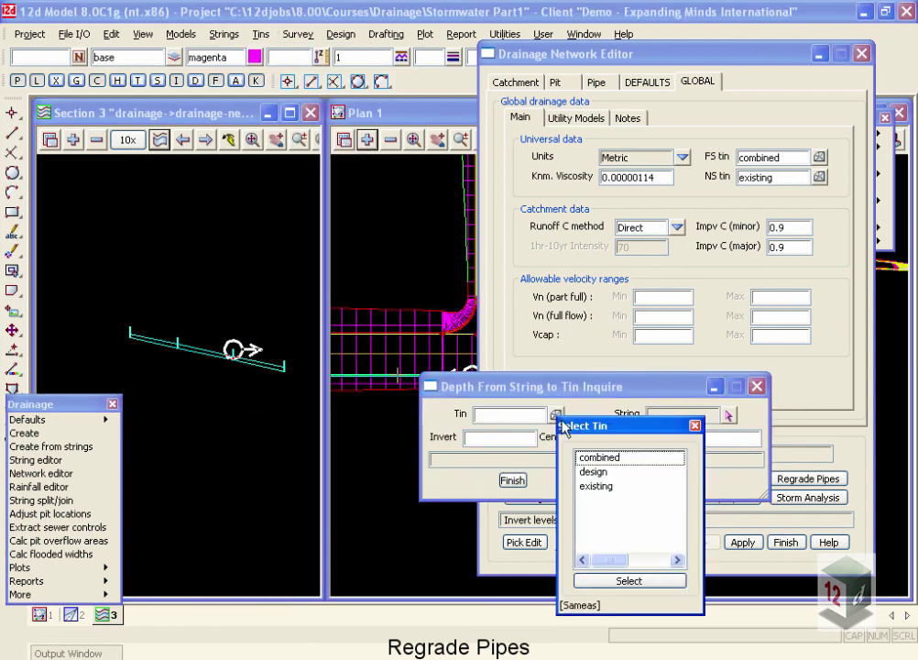
double_click(621, 459)
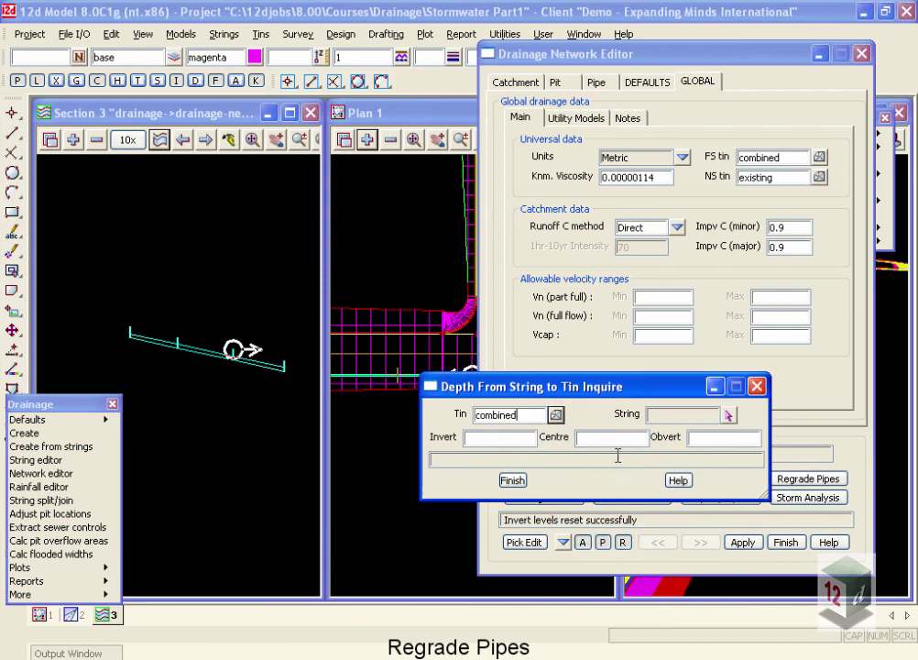
Pick the drainage string in the section and read pipe depths at two chainages
click(728, 416)
click(251, 375)
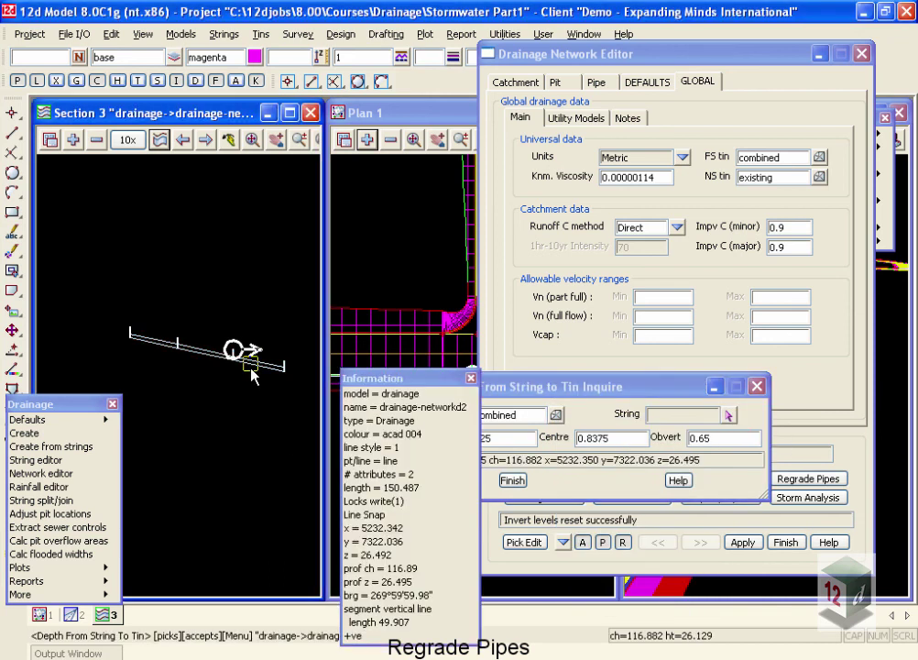
click(253, 374)
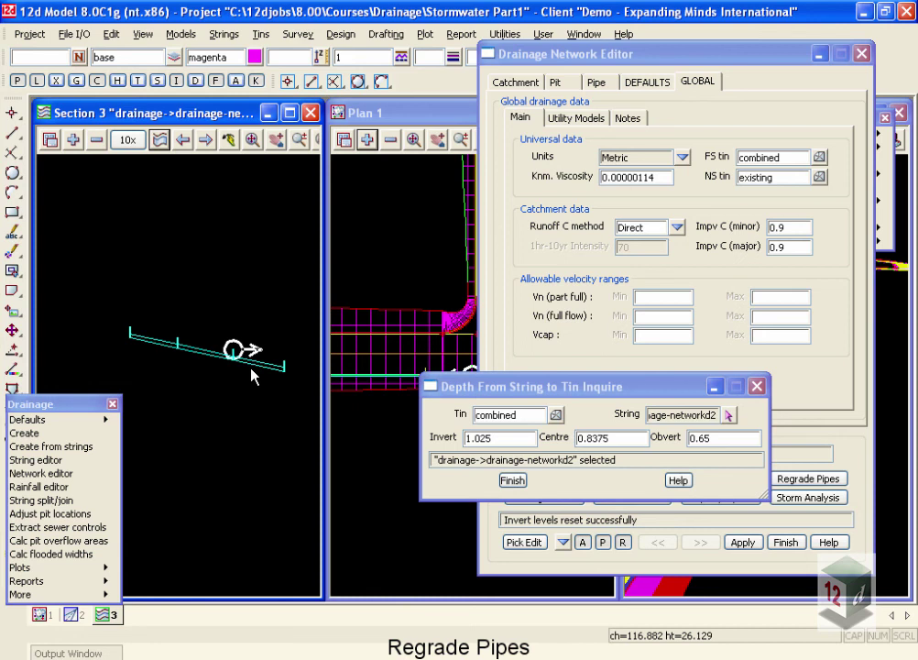
click(248, 368)
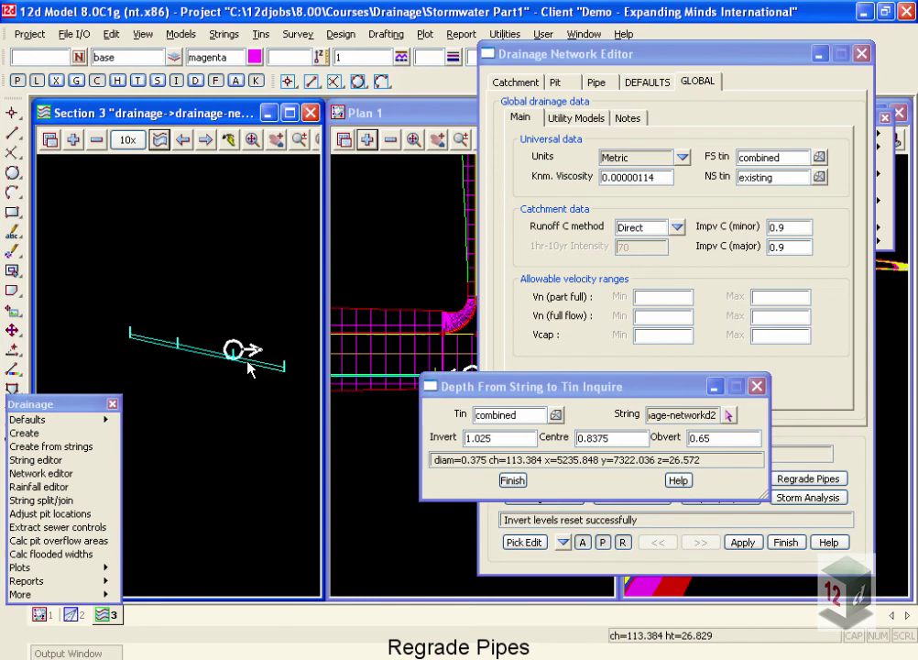
click(249, 366)
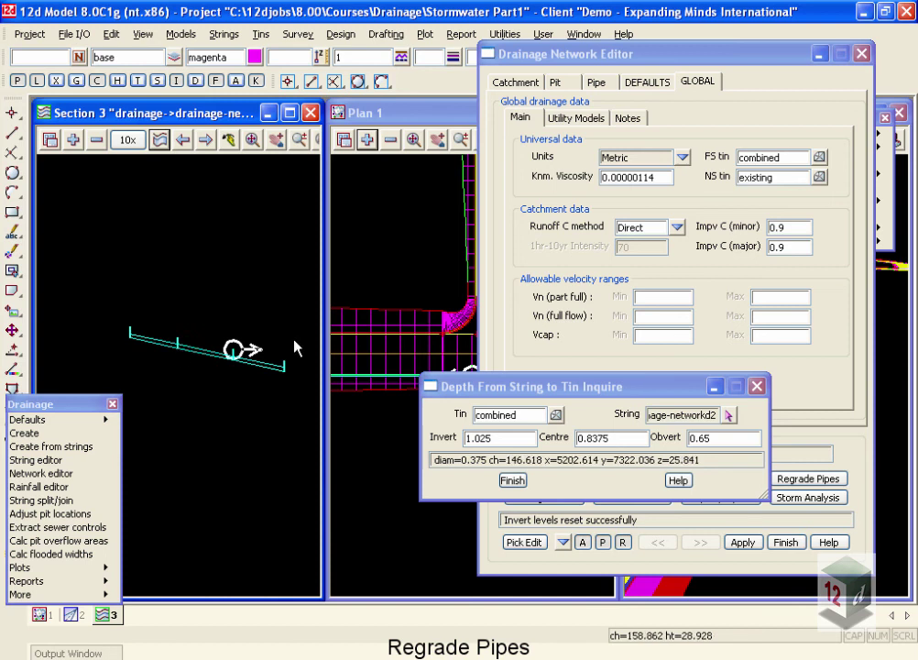
scroll(243, 352, down, 1)
scroll(240, 357, up, 2)
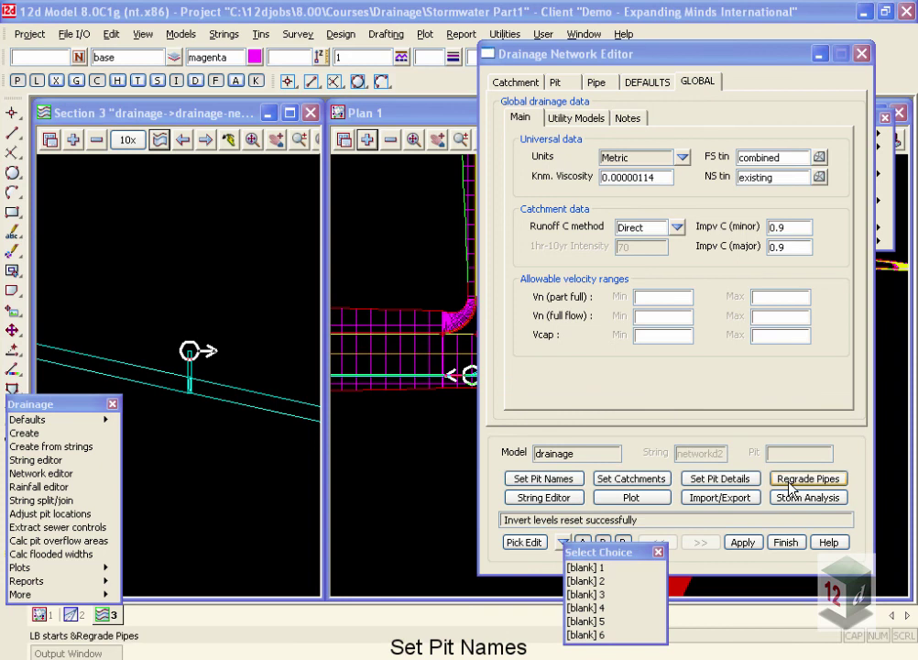
Swap the drainage model for drainage 12d in Plan 1
click(390, 139)
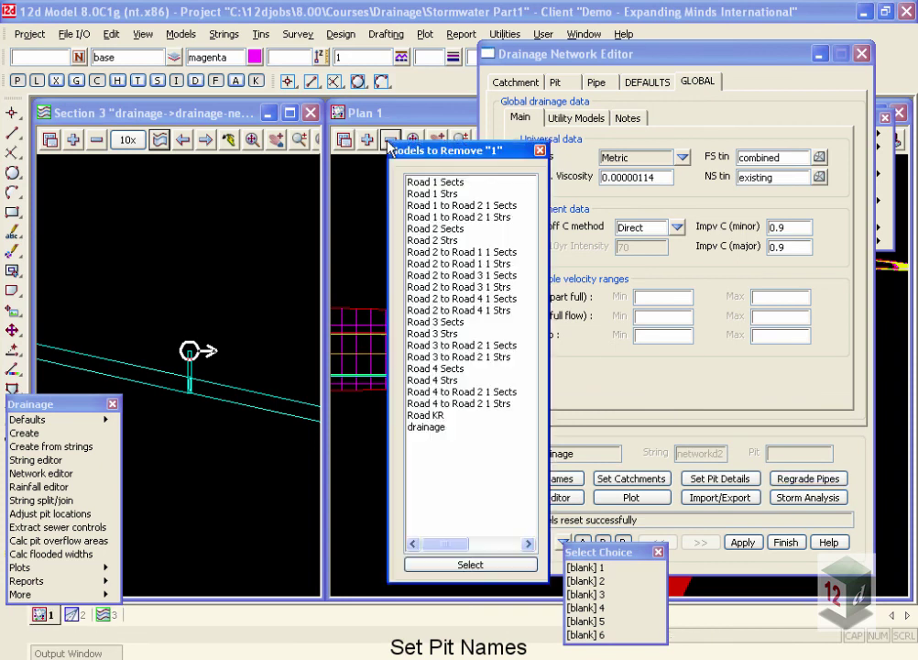
double_click(427, 426)
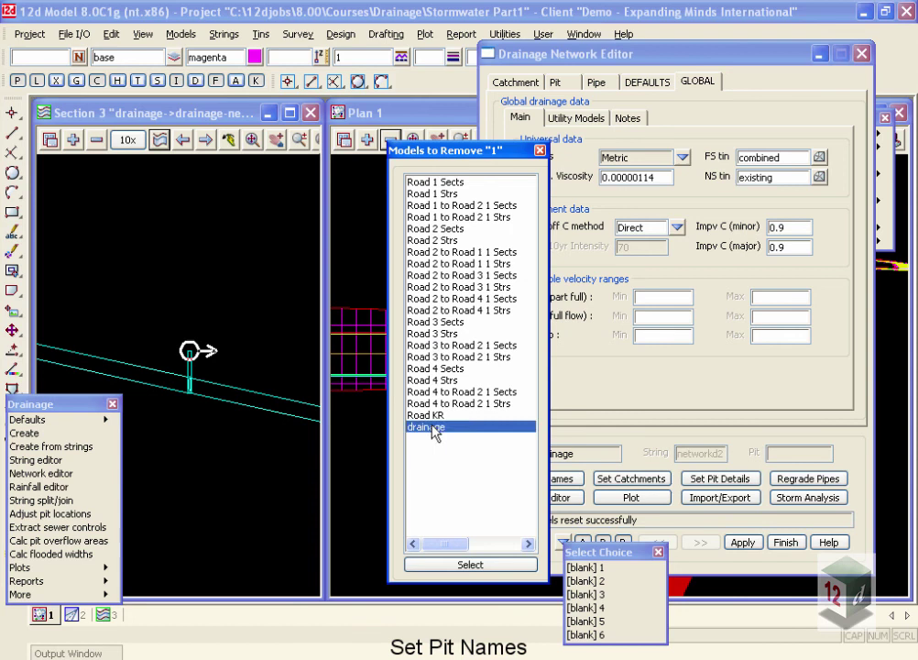
click(365, 141)
double_click(415, 197)
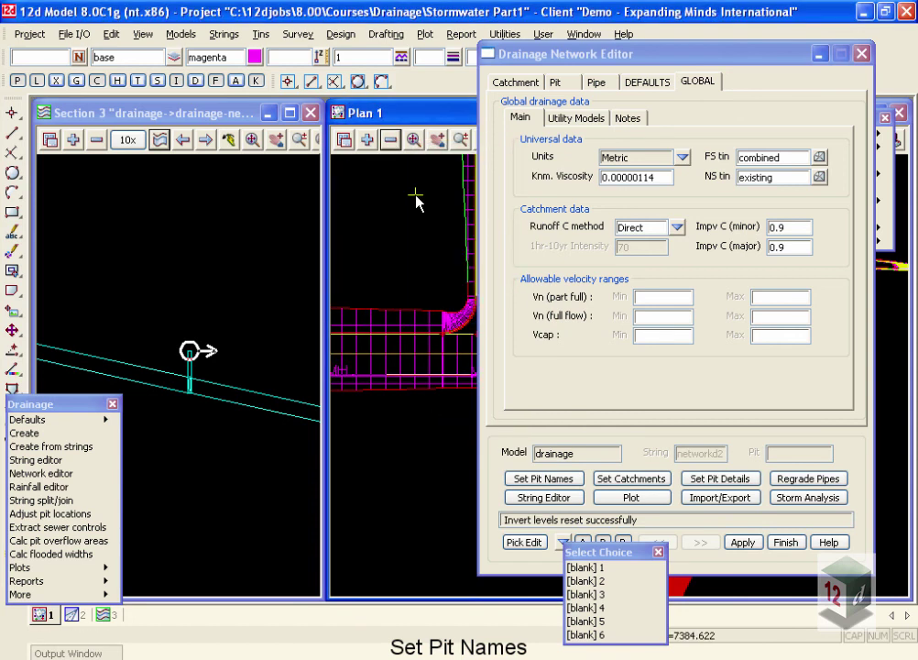
Load the drainage 12d model into the network editor by picking its string
click(523, 542)
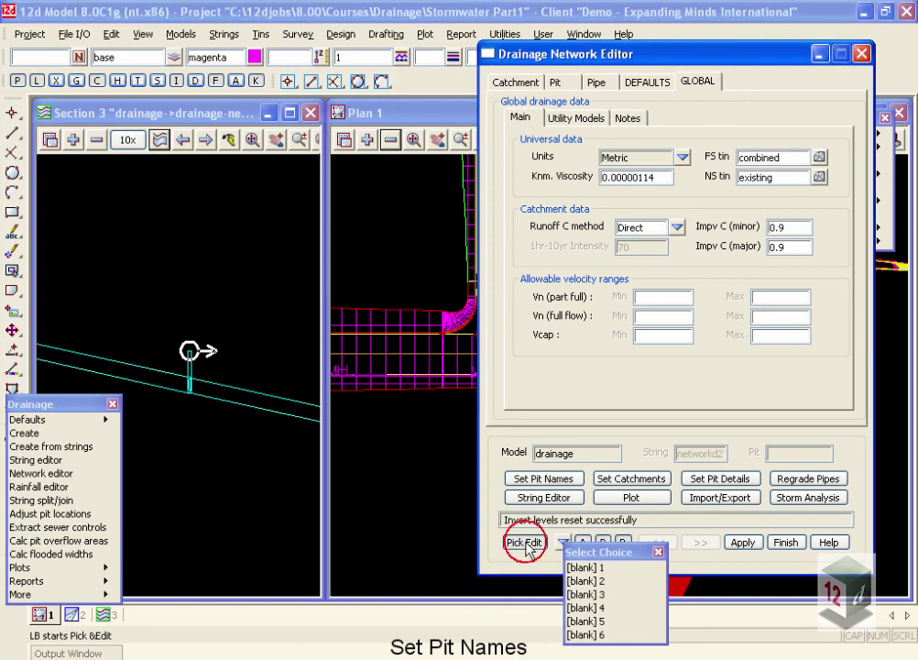
click(353, 378)
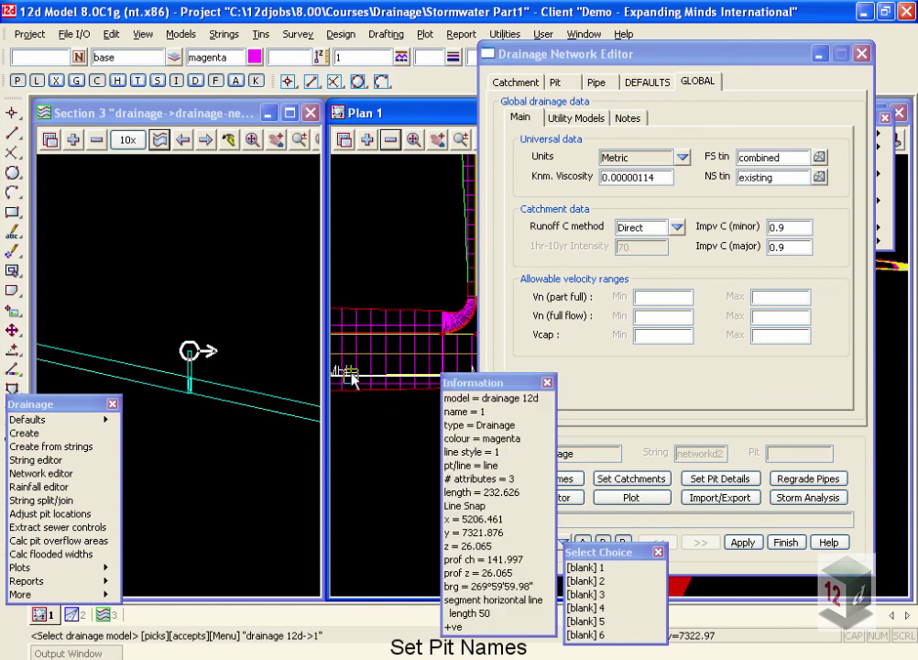
middle_click(353, 377)
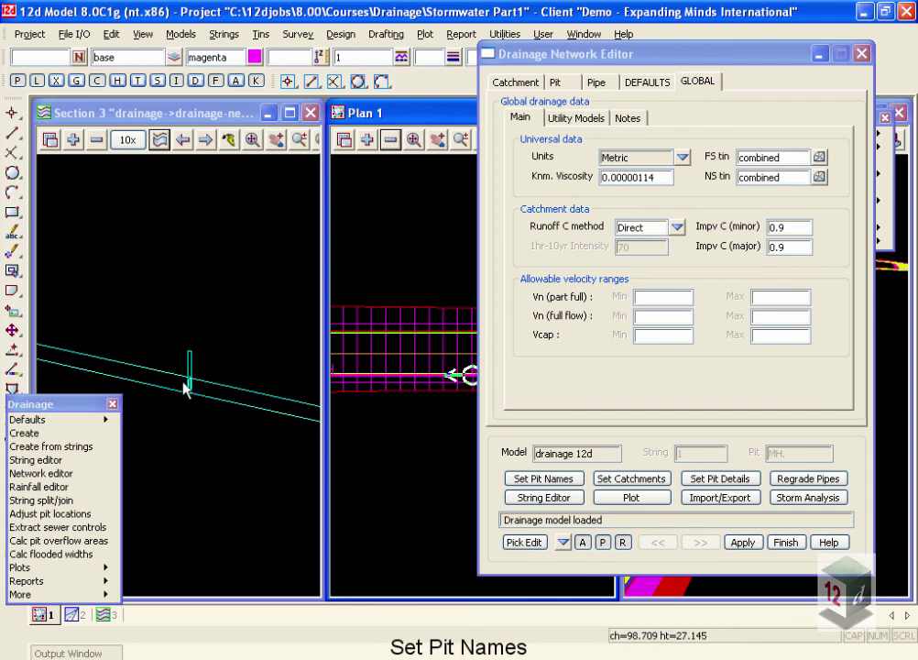
Profile drainage 12d string 1 in the section view and check the network's pit names
click(160, 140)
click(383, 383)
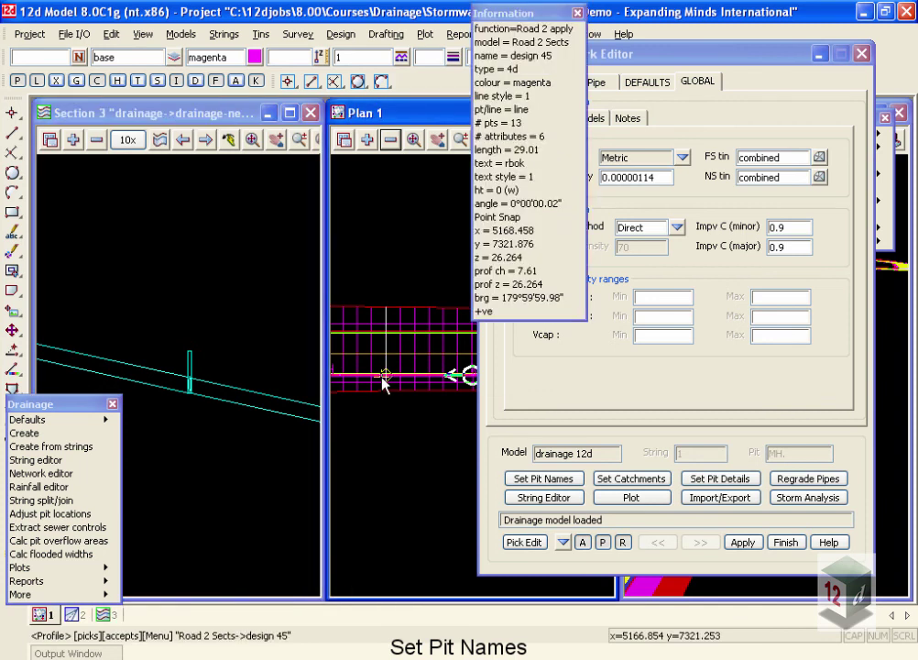
click(383, 383)
click(383, 383)
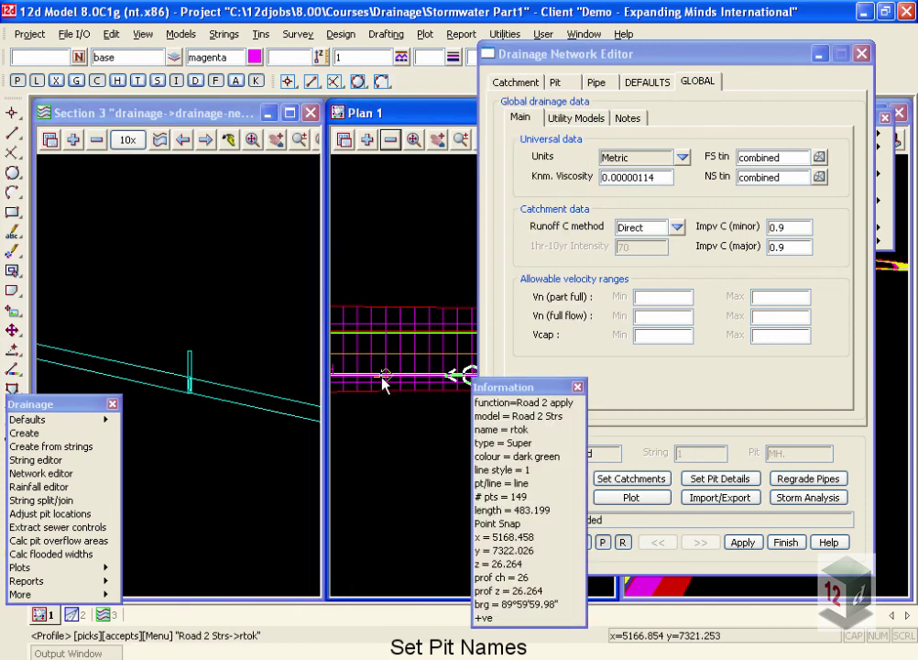
click(383, 383)
click(384, 383)
click(383, 383)
click(383, 383)
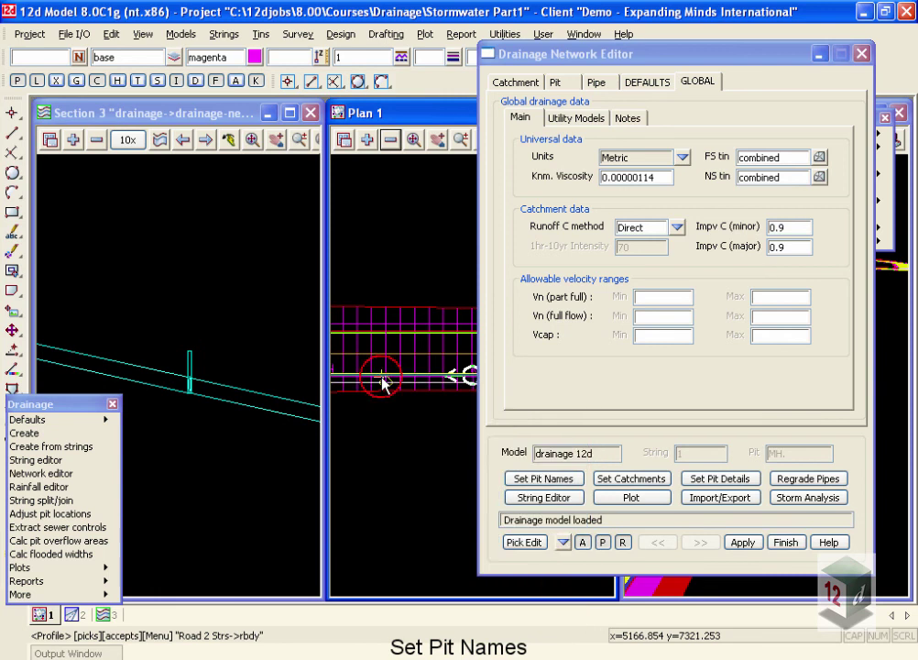
click(384, 383)
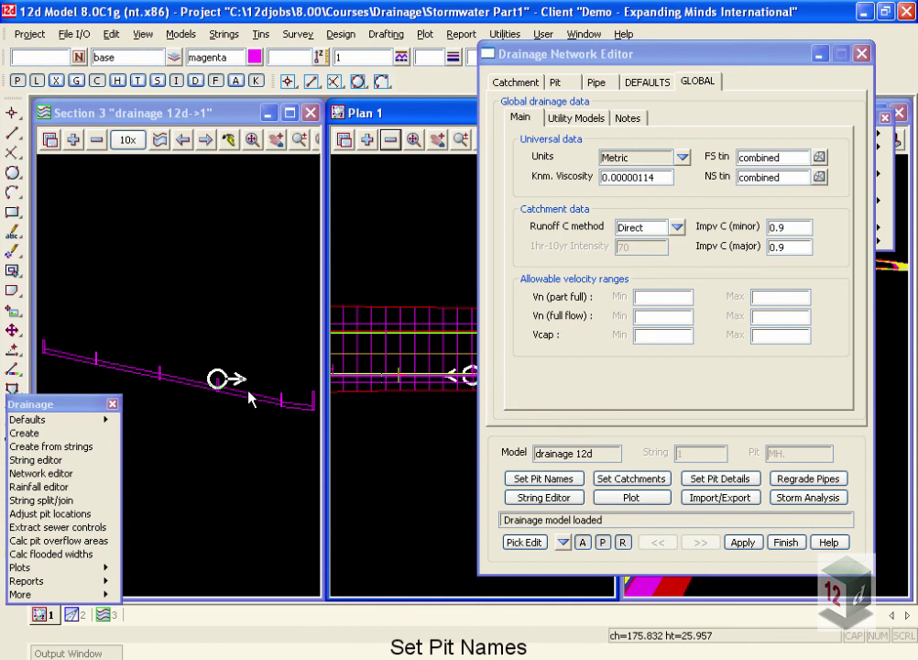
click(564, 542)
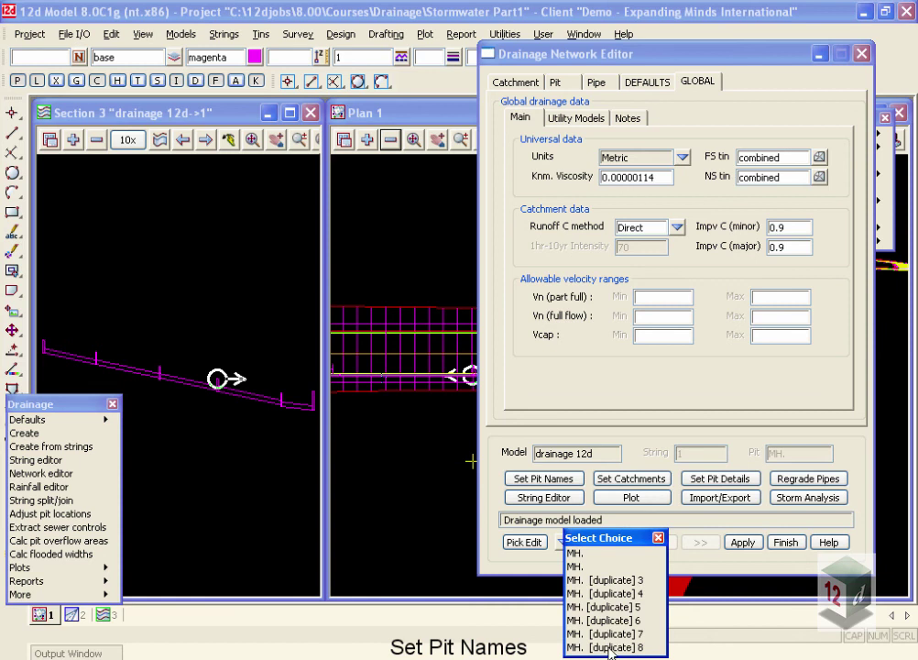
click(658, 538)
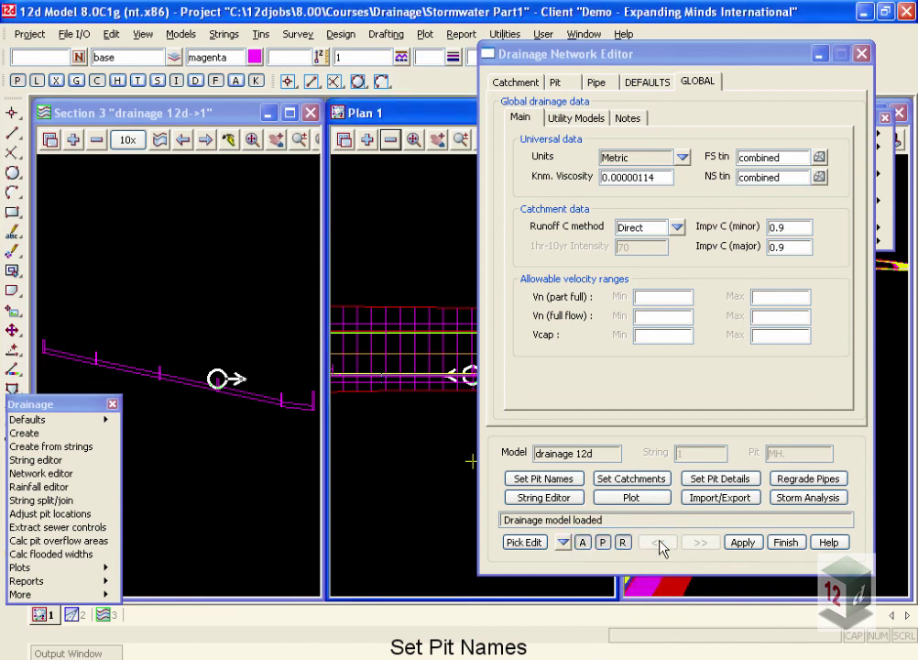
Run Set Pit Names with Sequential numbering, which fails on non-unique string name "2"
click(544, 481)
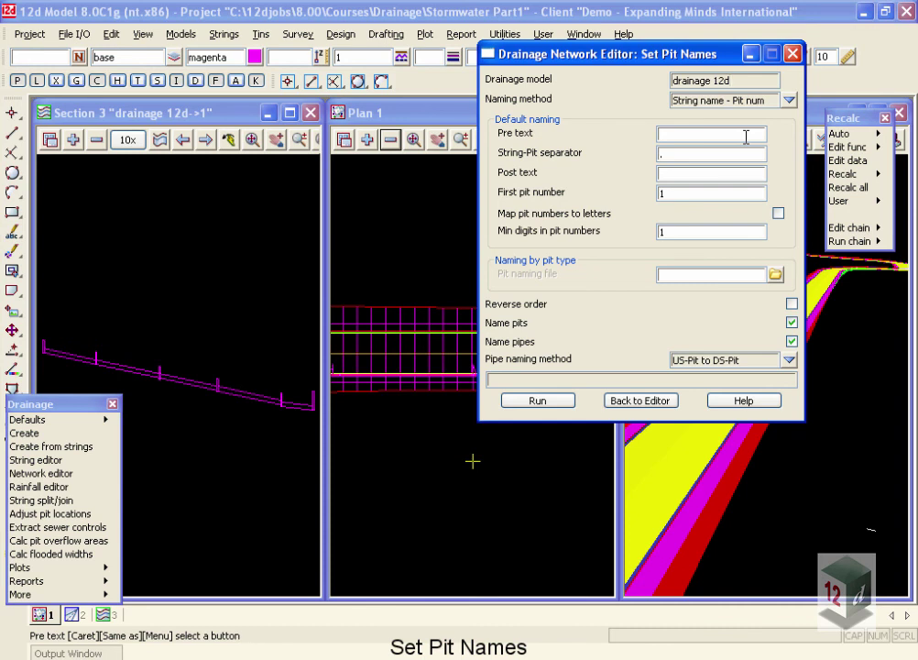
click(789, 101)
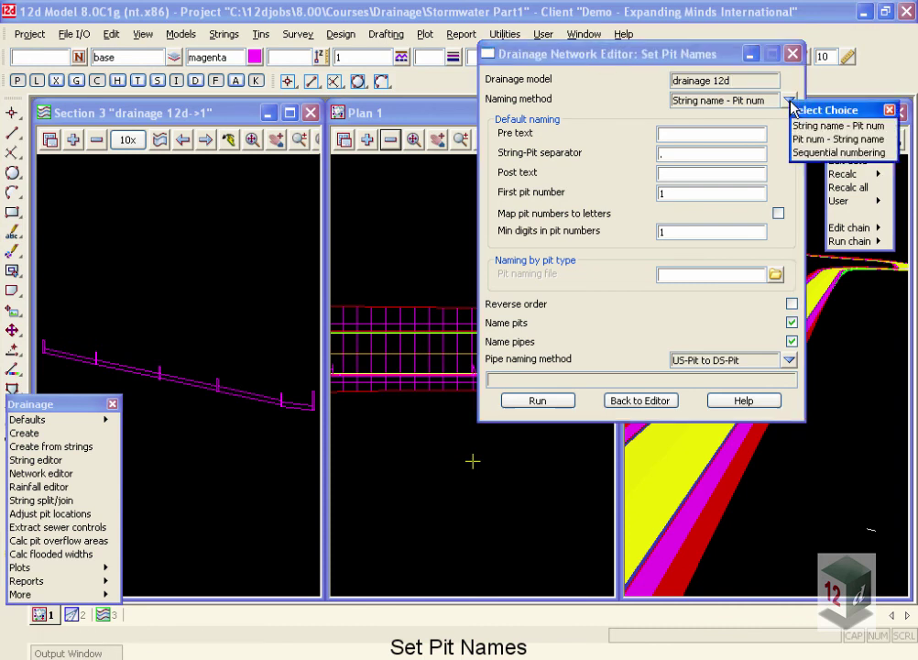
click(811, 153)
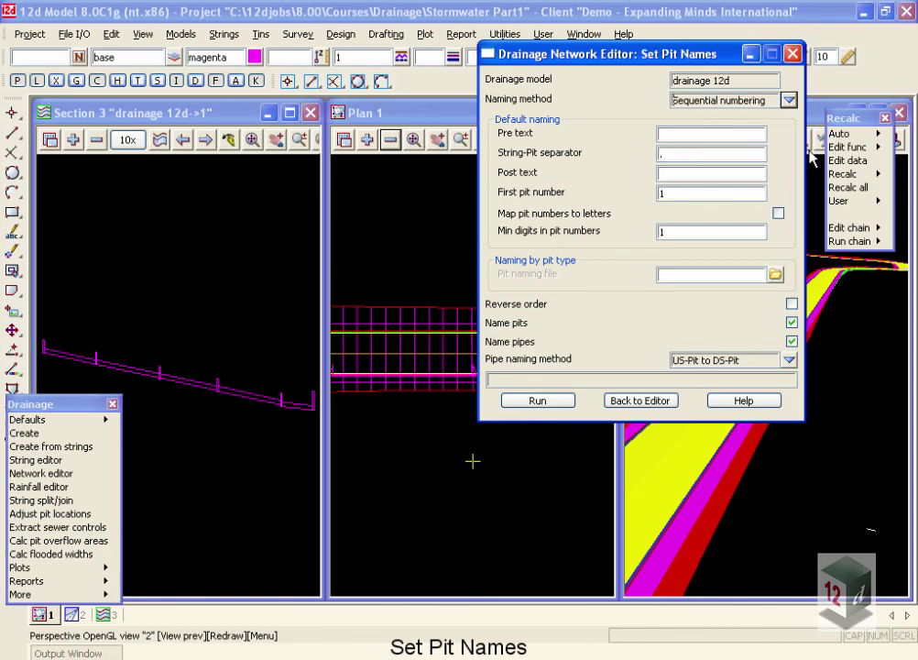
click(555, 403)
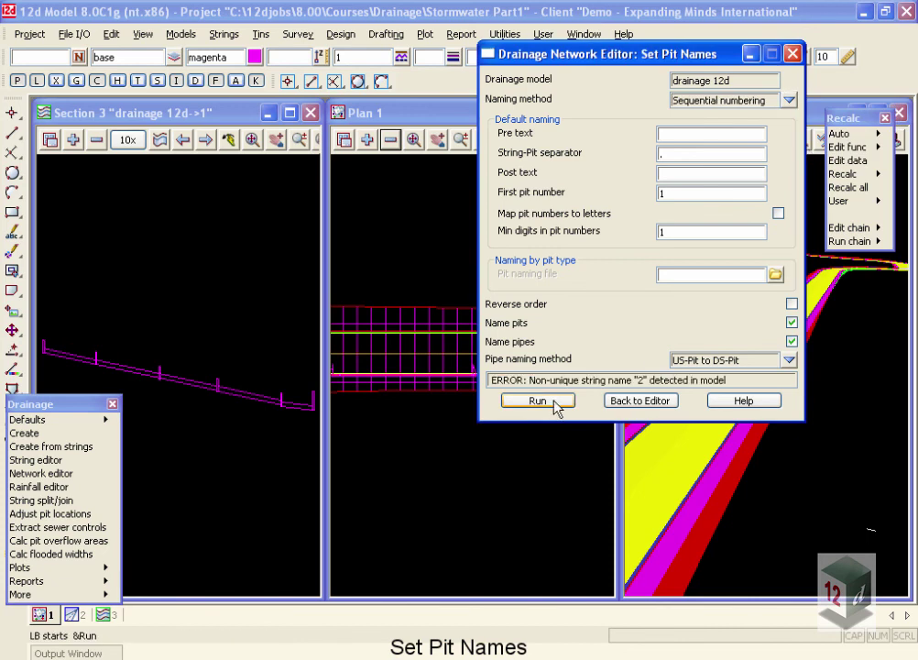
Return to the network editor and show Pit details for a pit picked in Plan 1
click(642, 400)
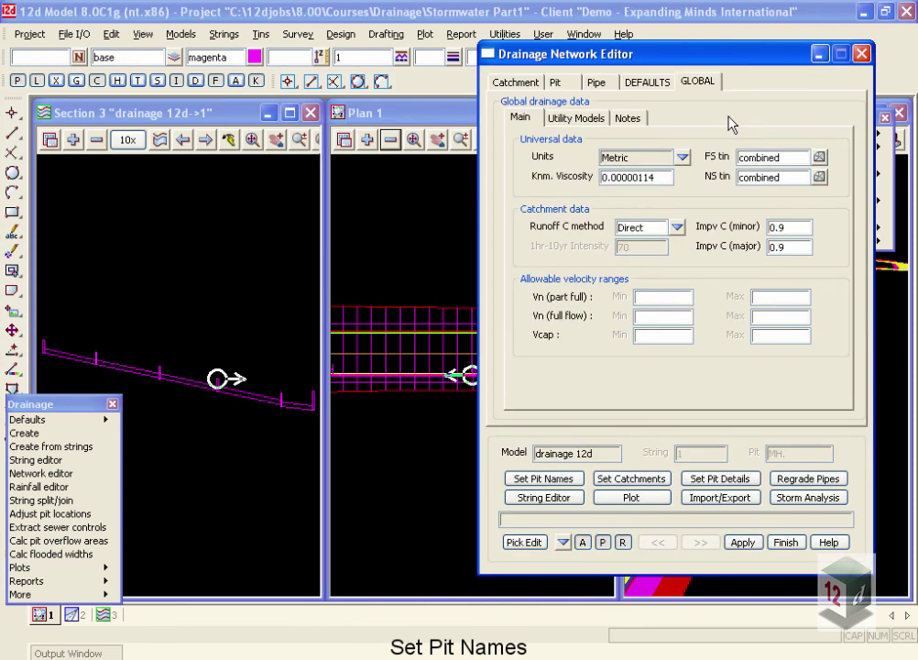
click(556, 81)
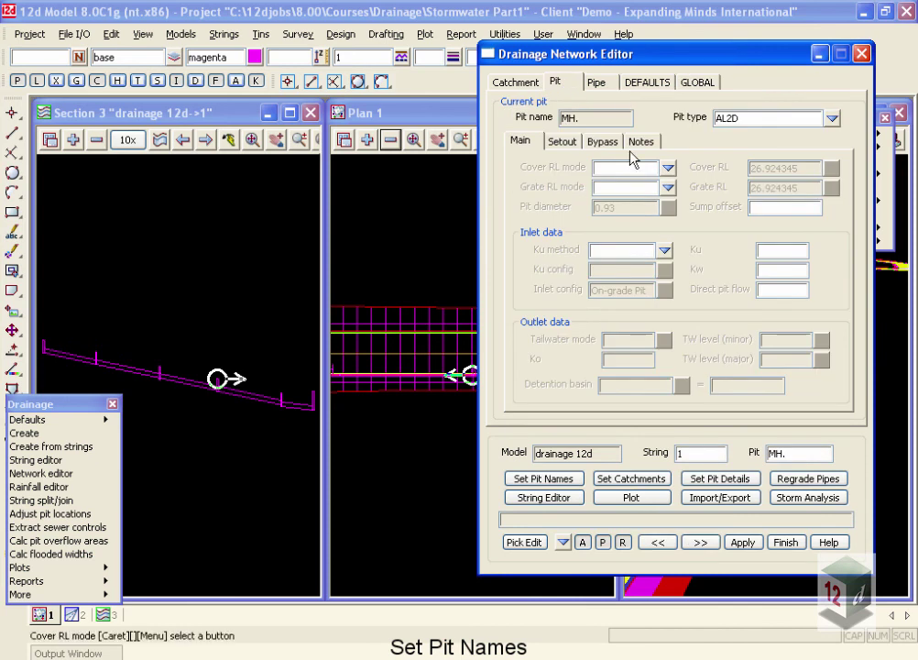
click(698, 453)
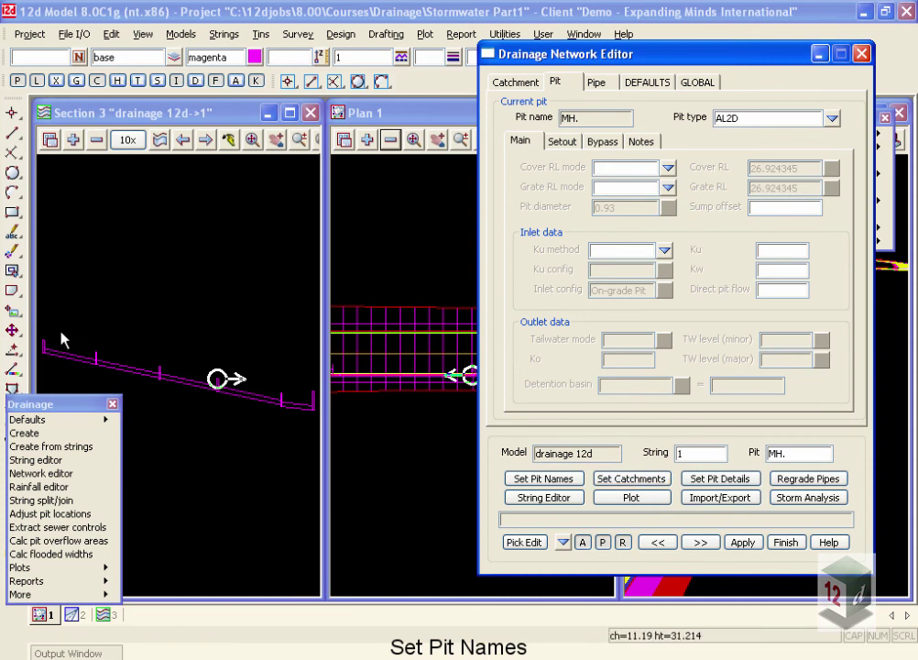
click(353, 416)
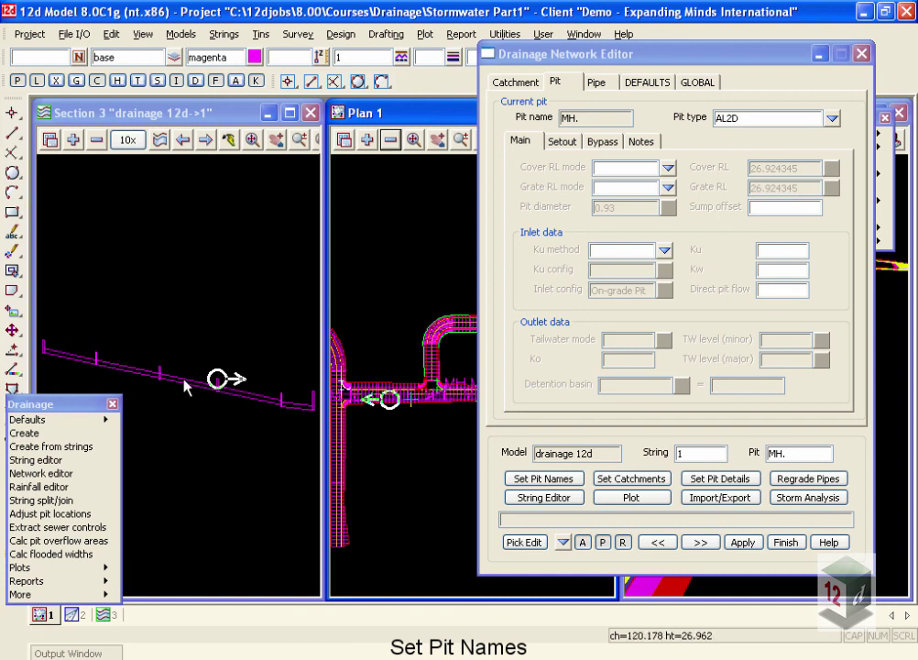
Advance the section profile to drainage 12d string 2 and reposition the editor window
click(206, 140)
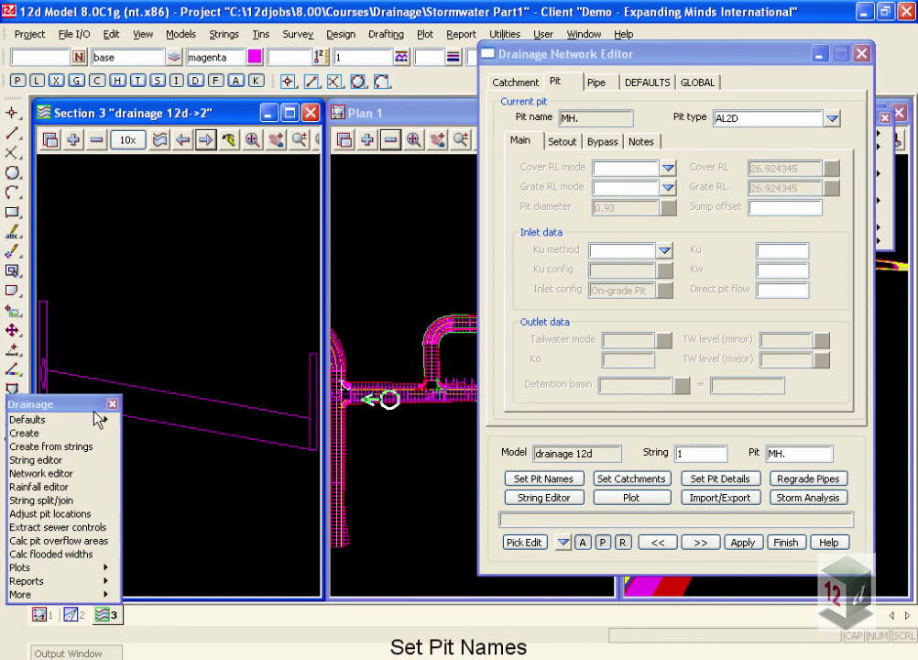
click(207, 140)
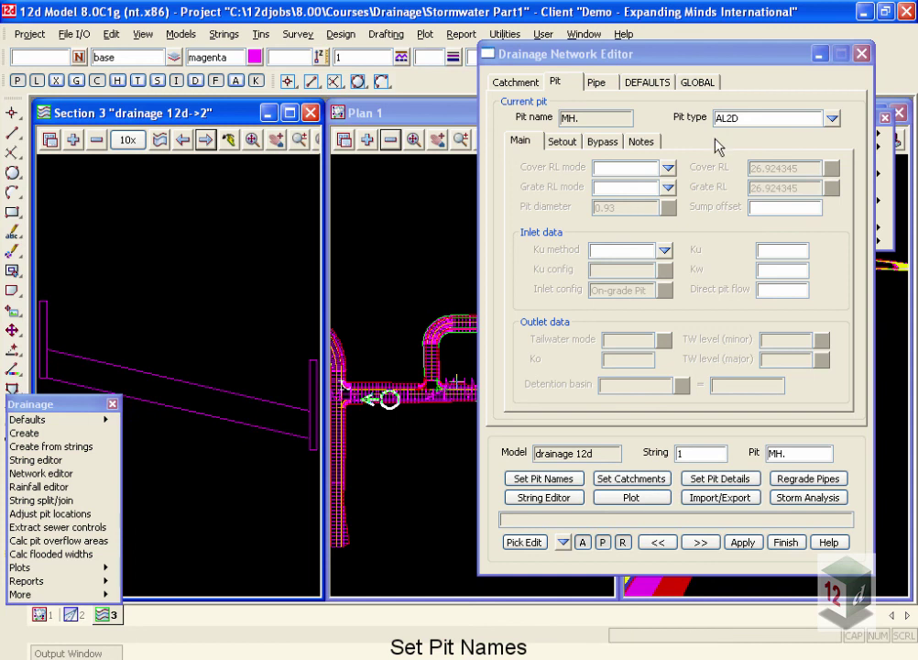
drag(550, 54, 822, 158)
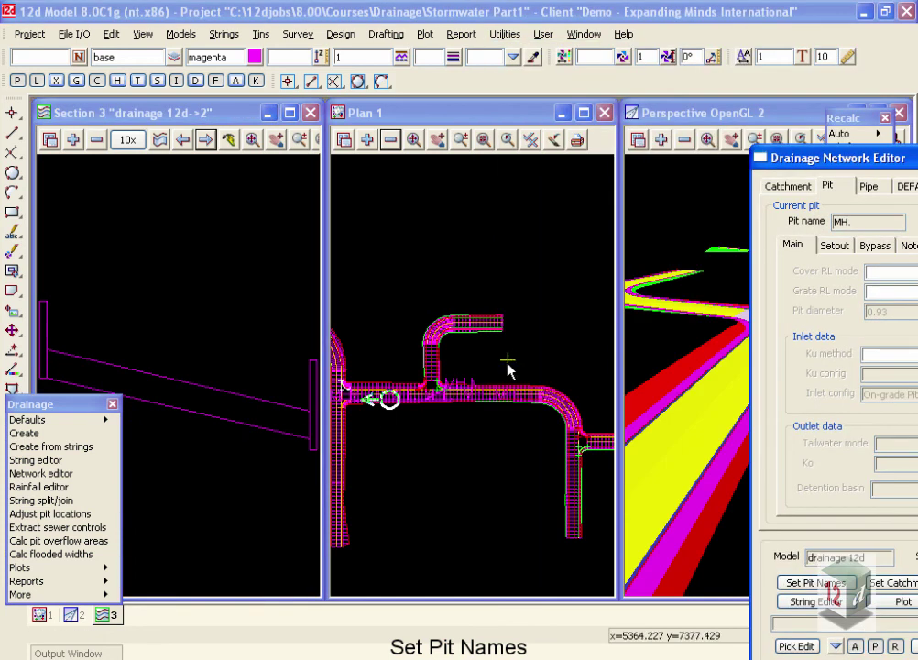
scroll(472, 379, up, 2)
scroll(445, 421, up, 1)
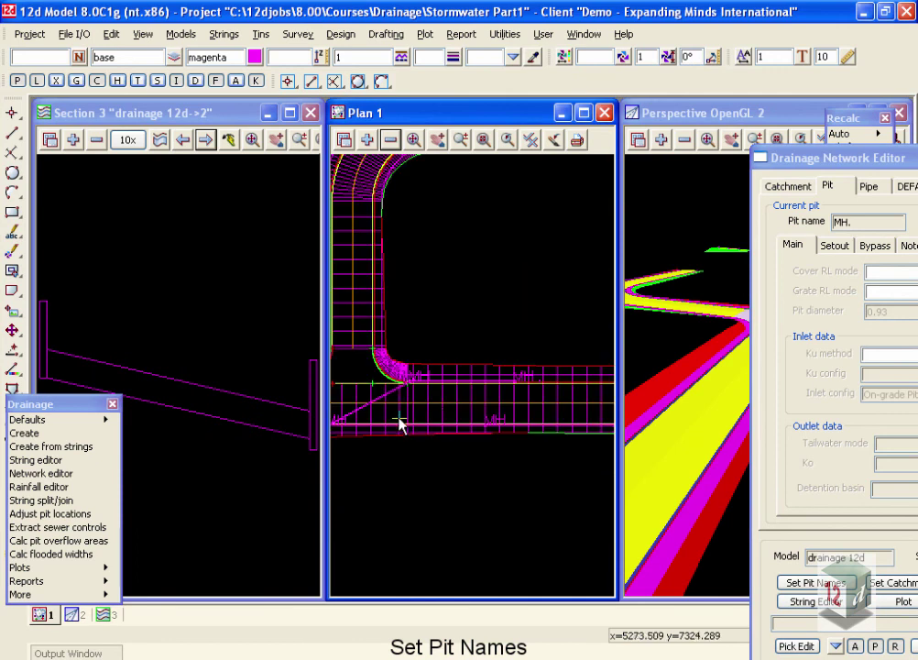
scroll(400, 421, up, 1)
scroll(349, 420, up, 2)
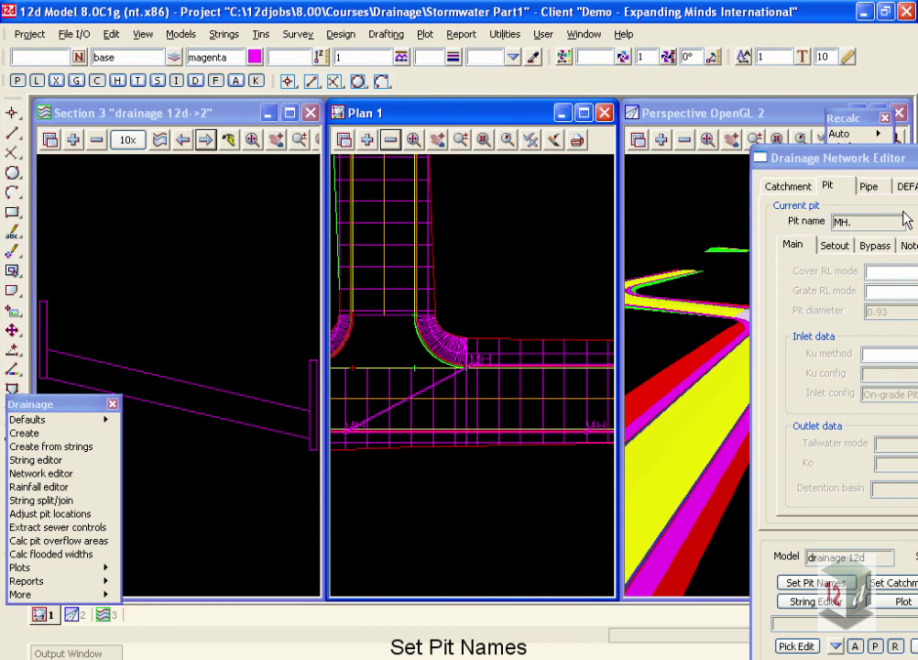
drag(880, 158, 726, 40)
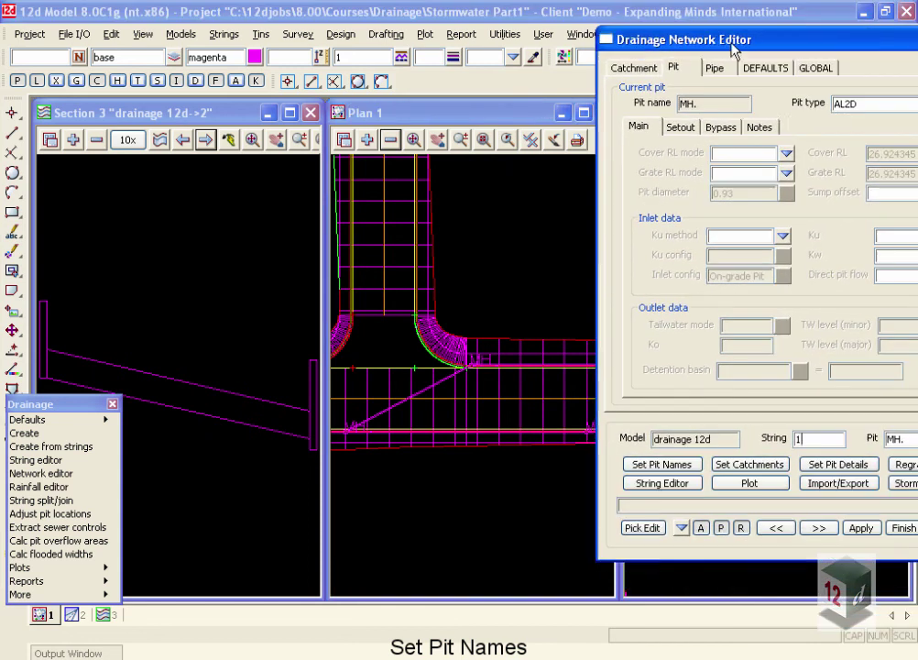
Join the two drainage strings with String split/join's Join DS to US
click(902, 531)
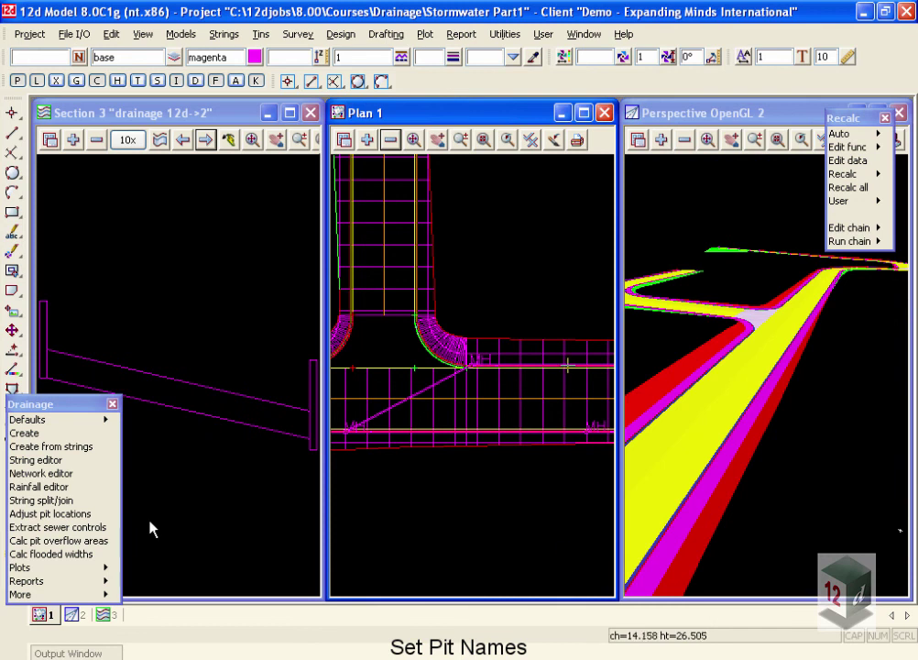
click(74, 502)
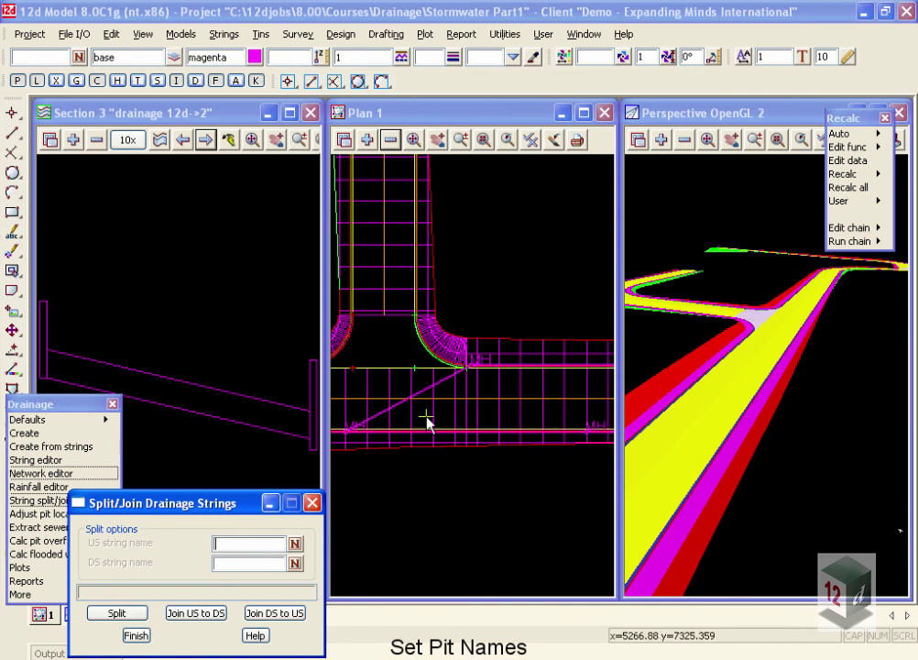
click(294, 611)
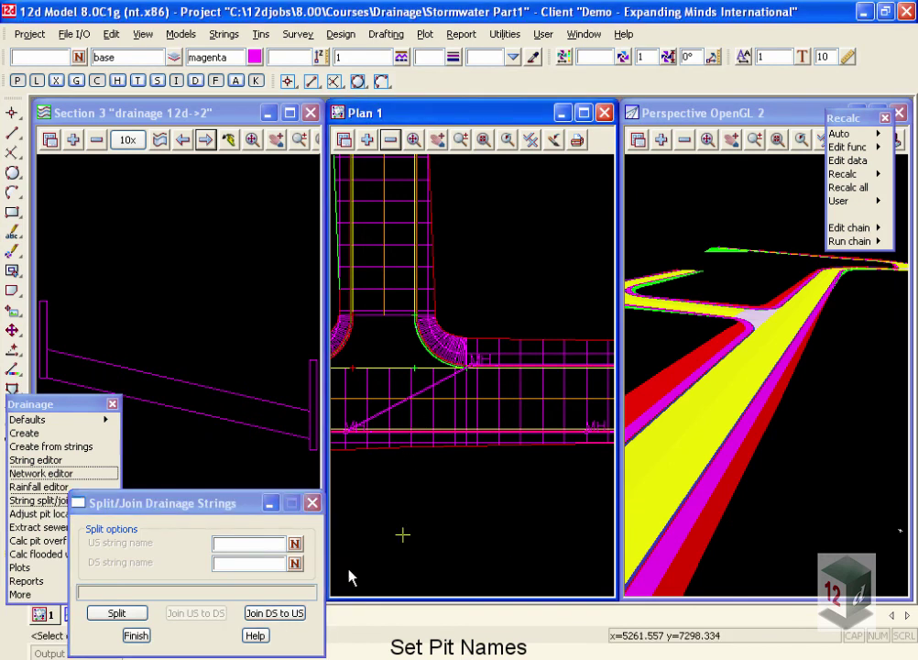
click(424, 392)
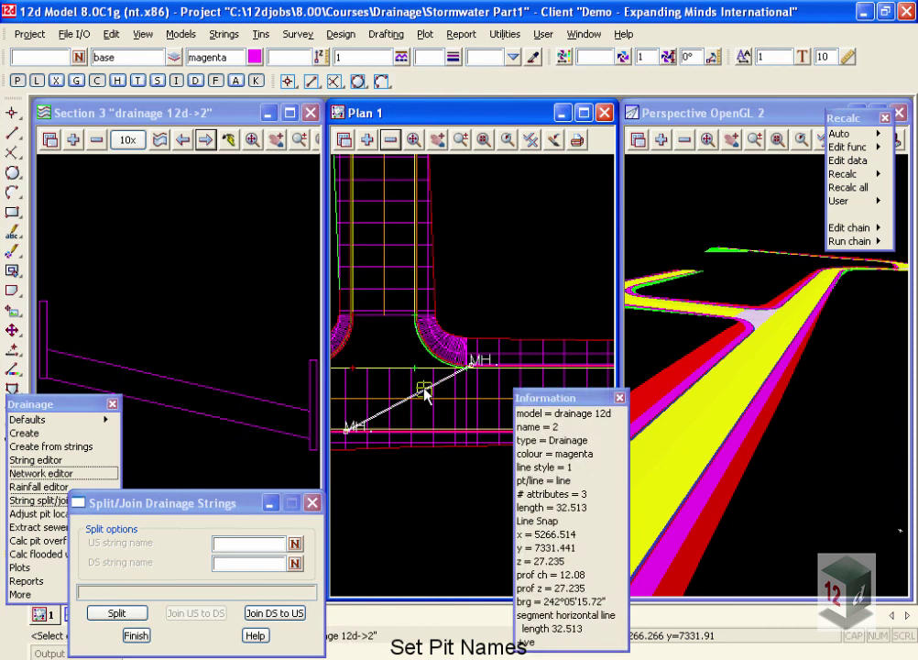
click(424, 392)
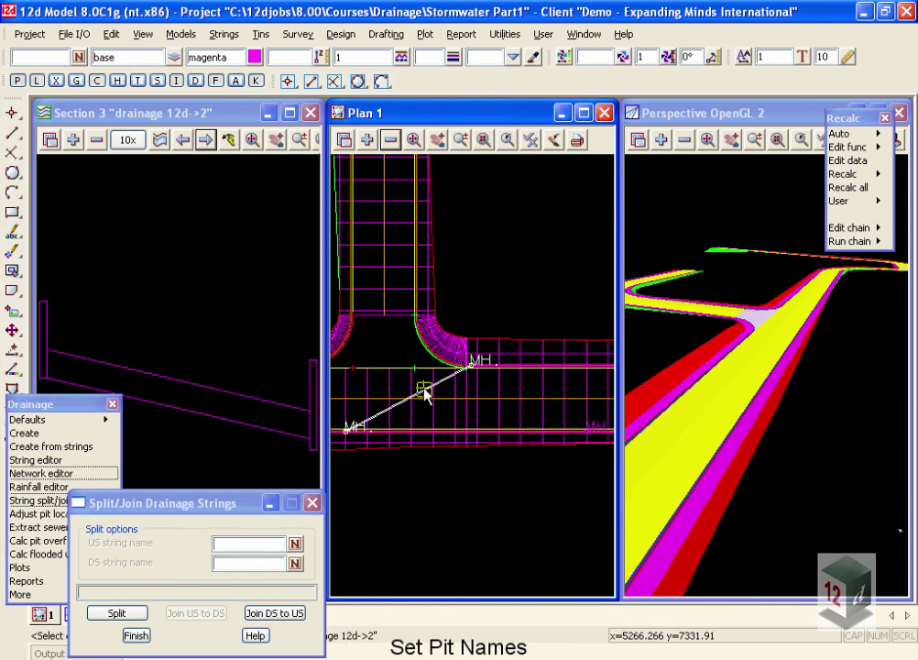
click(531, 367)
click(531, 366)
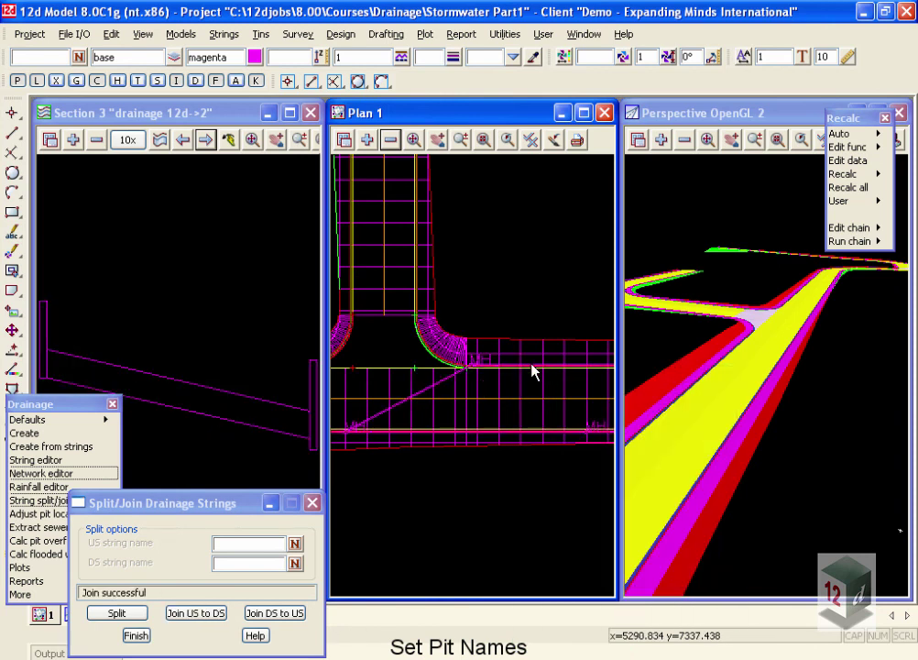
click(144, 637)
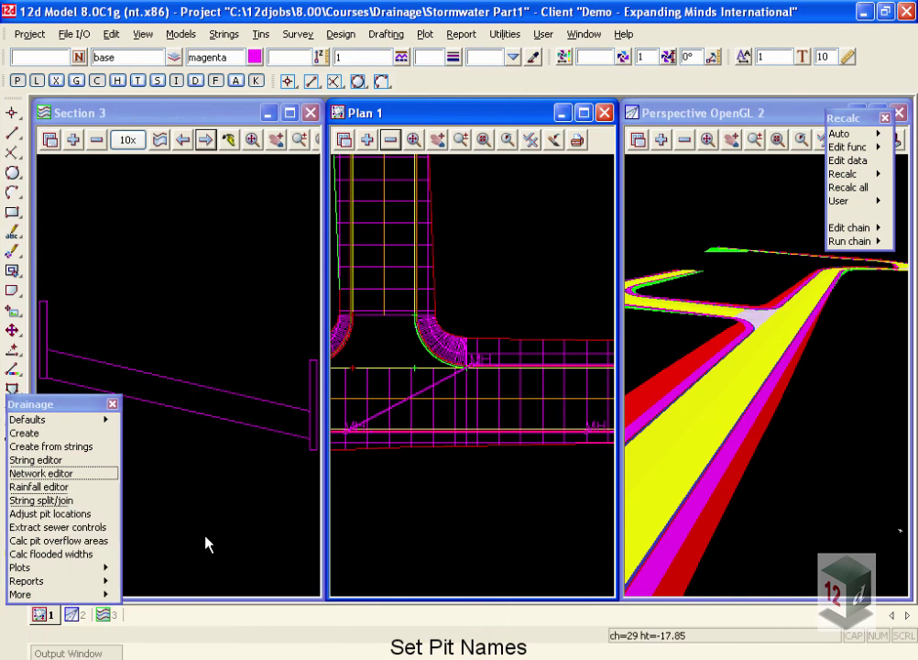
Load the drainage 12d network into the network editor by picking its string
click(77, 472)
drag(390, 87, 827, 97)
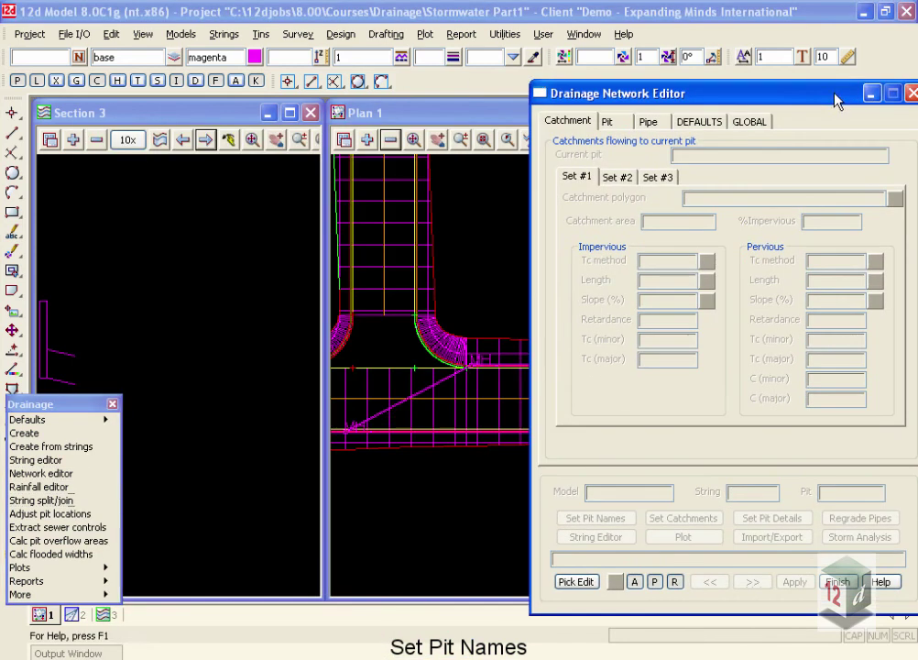
click(396, 408)
click(399, 406)
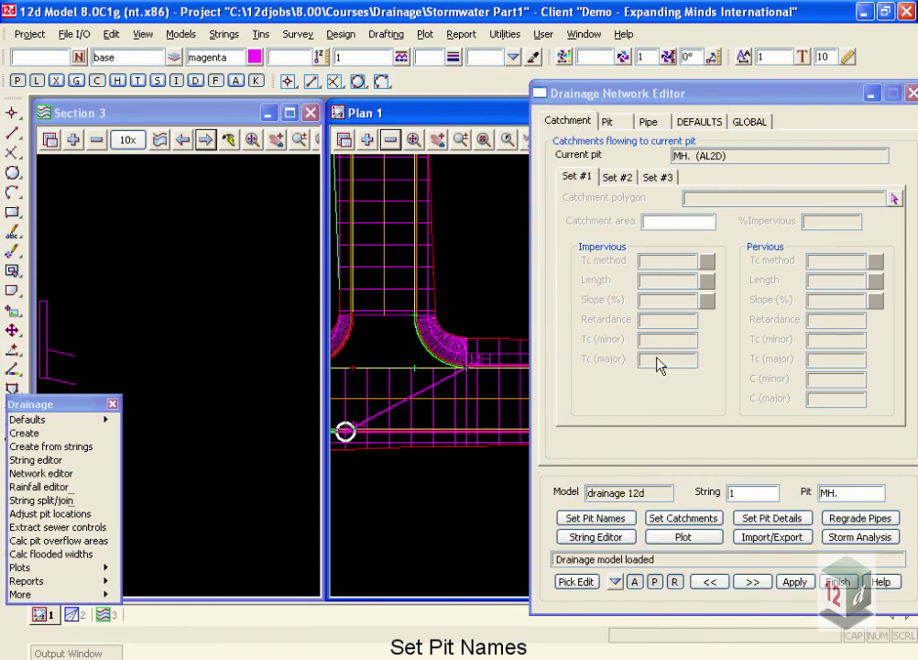
Rename all pits and pipes with Sequential numbering
click(596, 517)
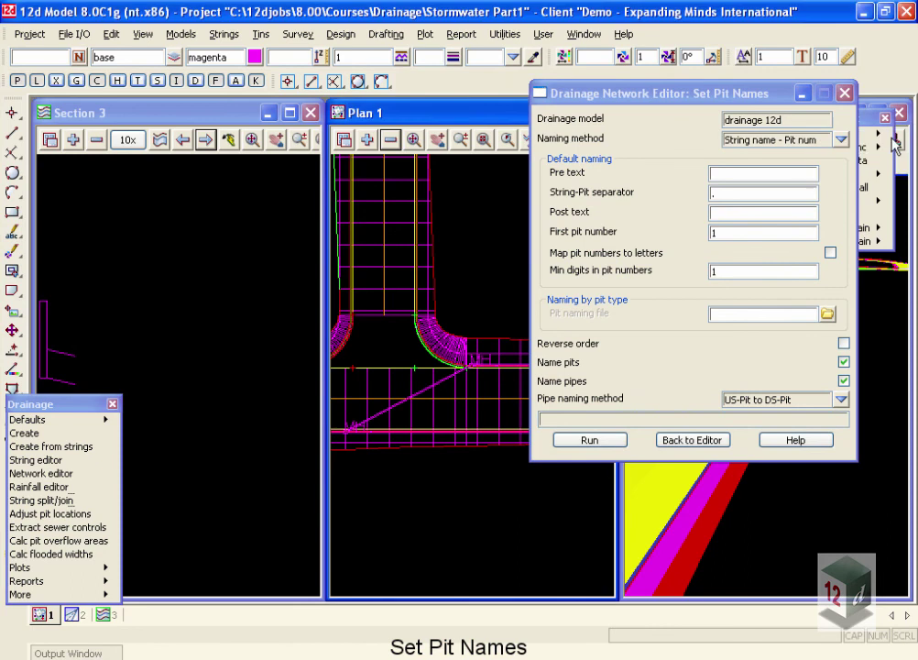
click(841, 139)
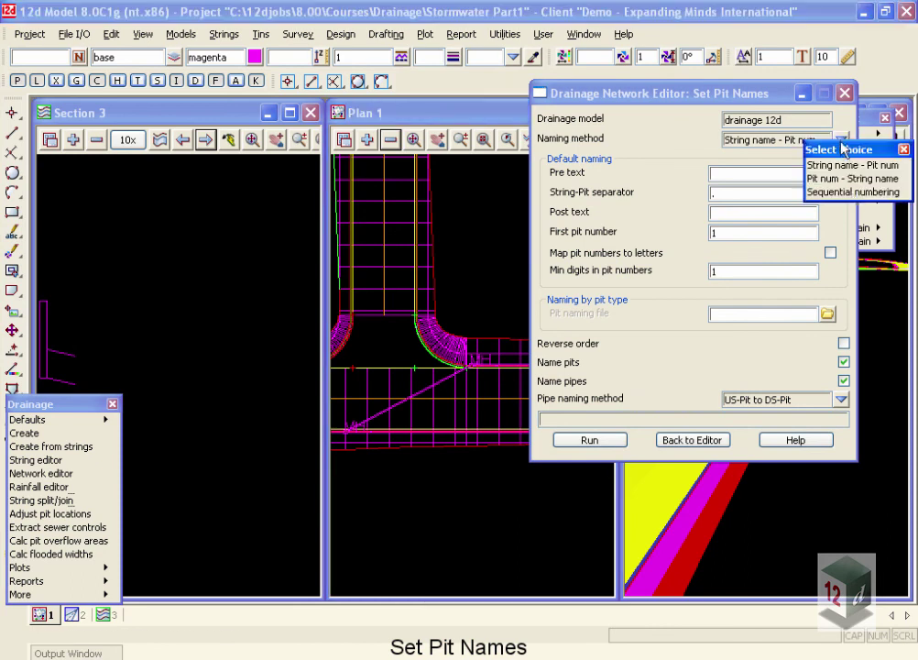
click(852, 192)
click(612, 442)
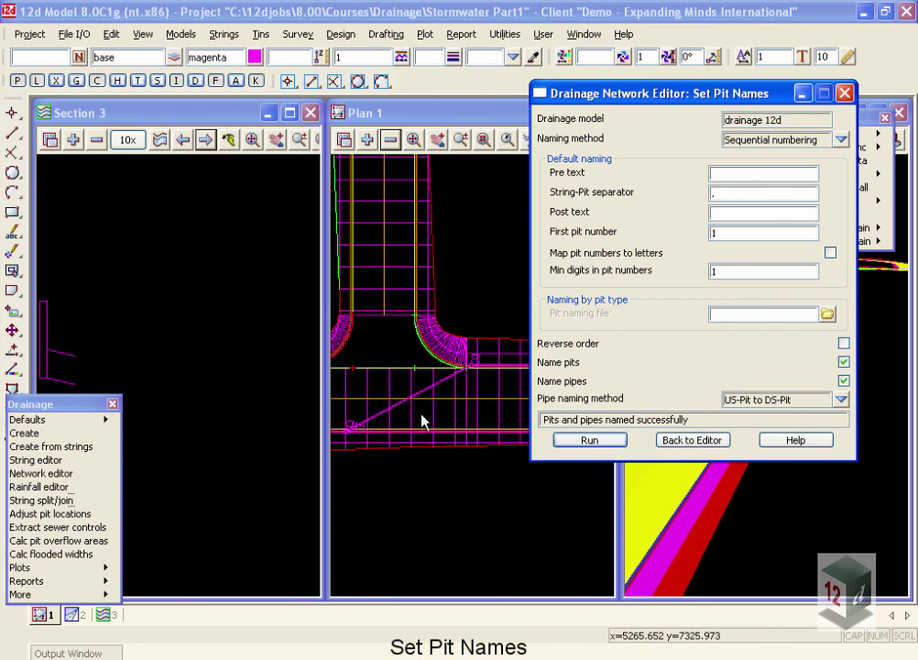
scroll(385, 437, down, 3)
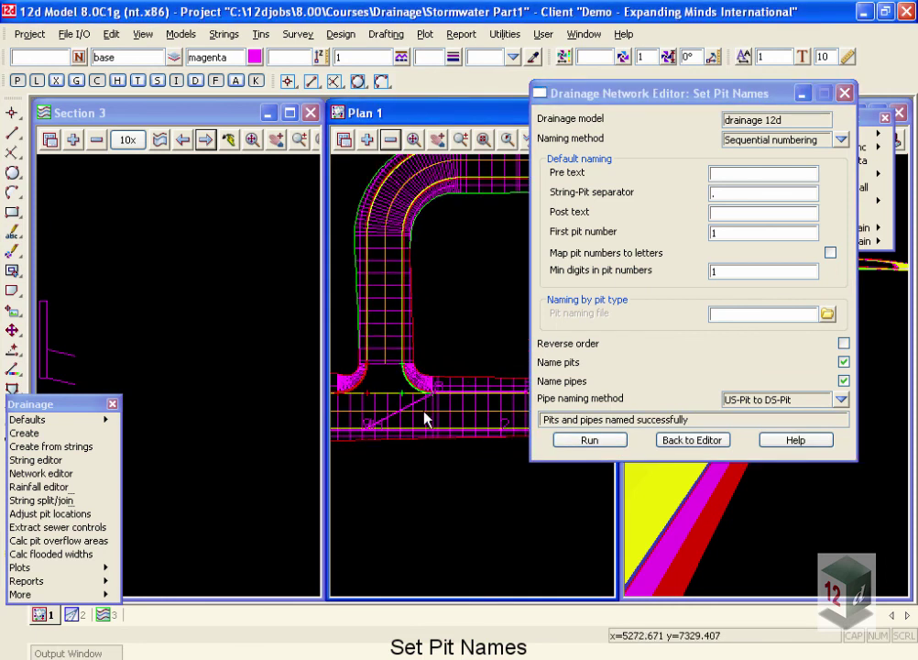
scroll(437, 420, down, 2)
scroll(495, 426, down, 2)
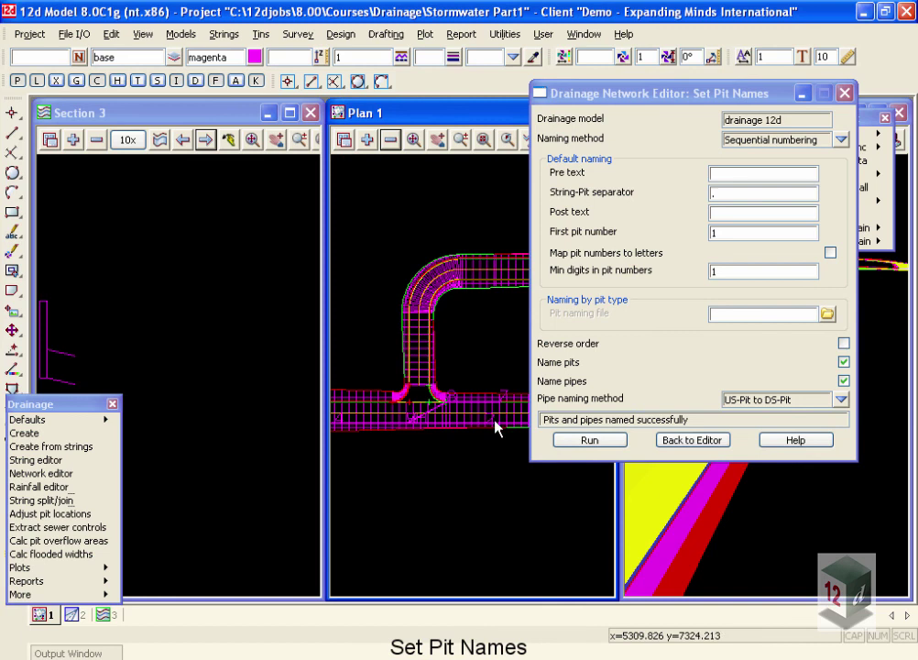
Back in the network editor, select pit 7 from the pit list
click(669, 439)
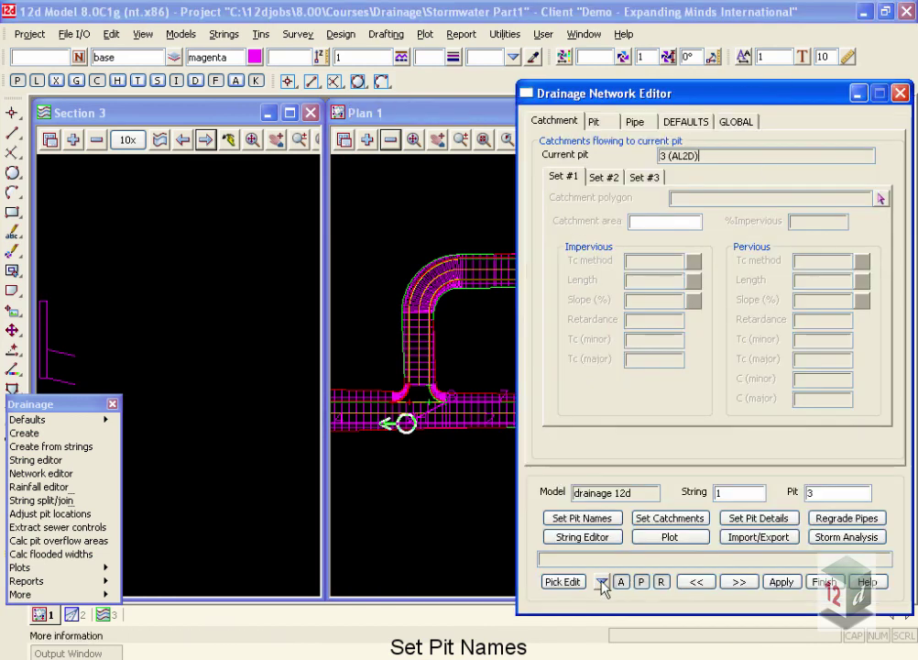
click(601, 582)
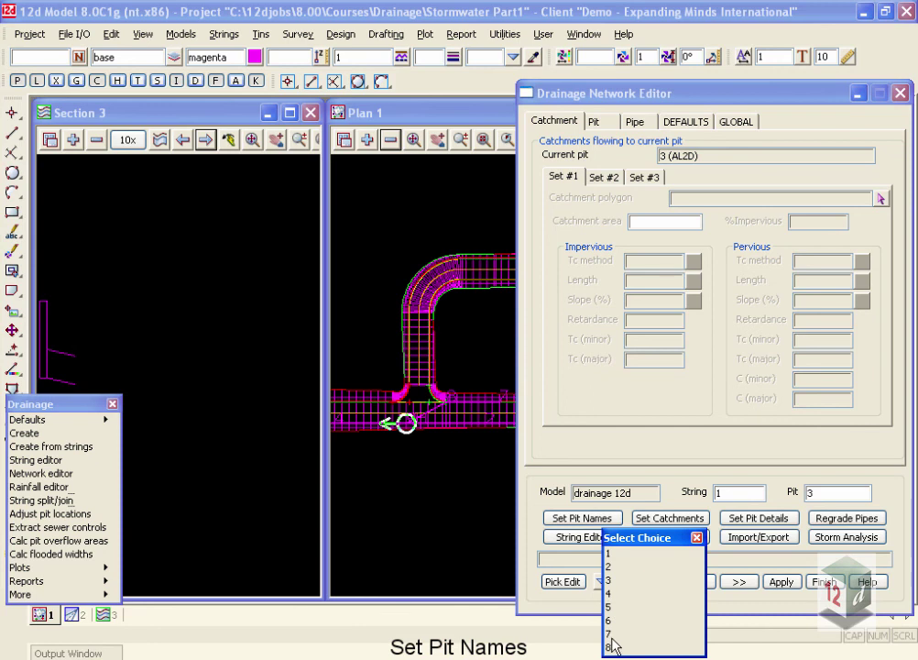
click(611, 634)
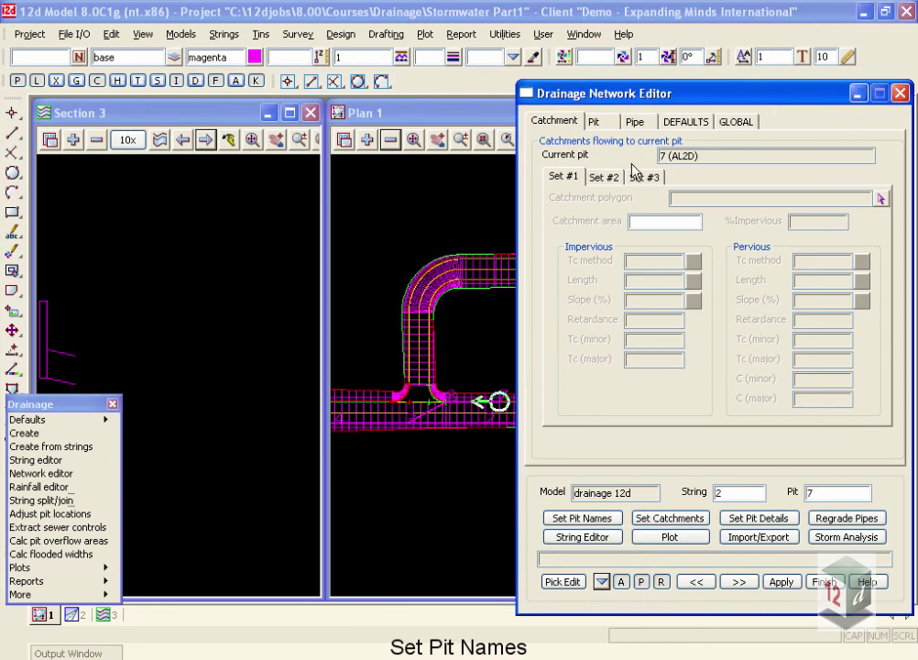
drag(613, 107, 794, 107)
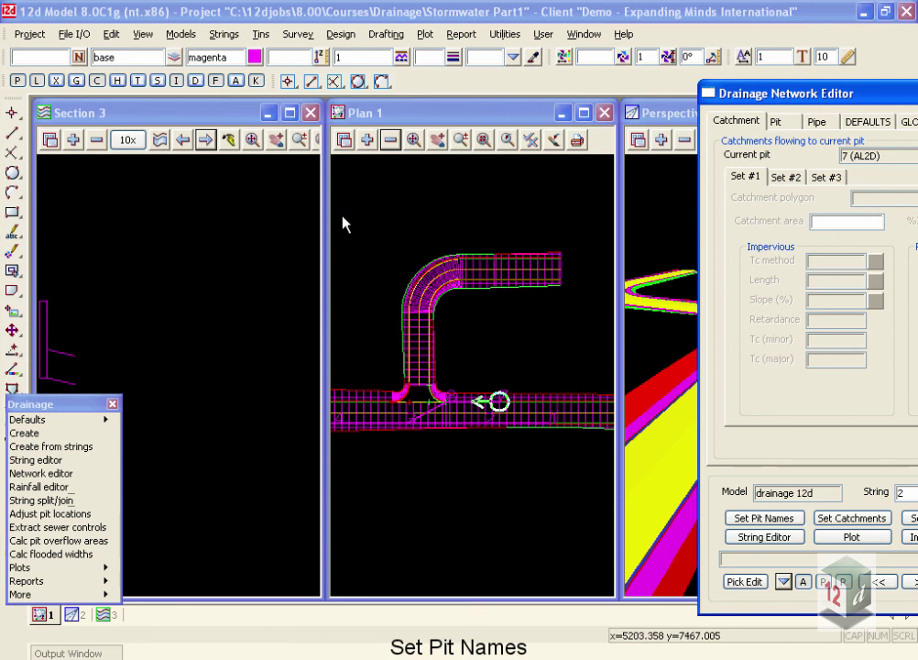
Remove the road models, Road 1 Sects through Road KR, from Plan 1
click(390, 140)
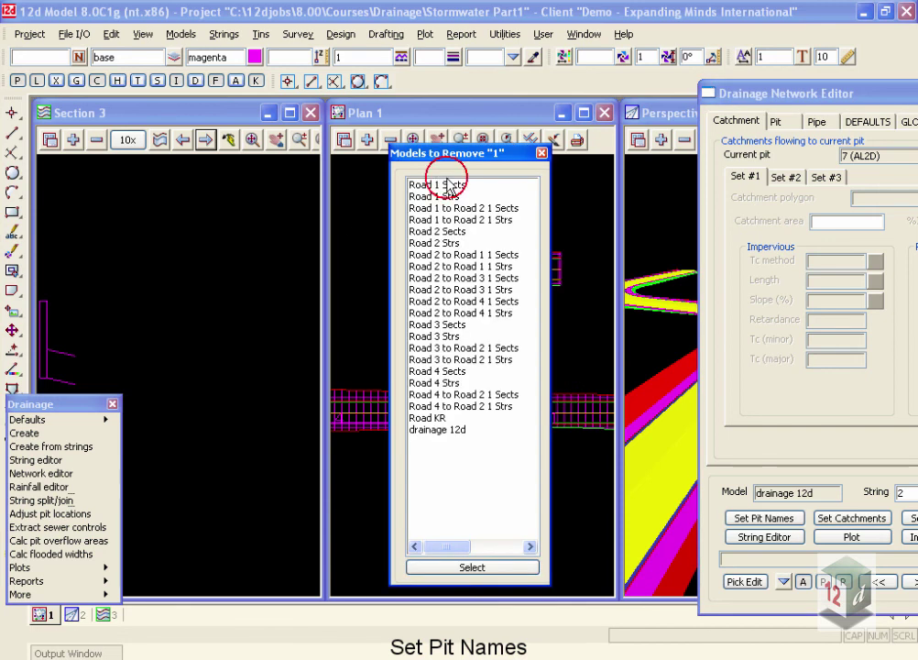
click(448, 184)
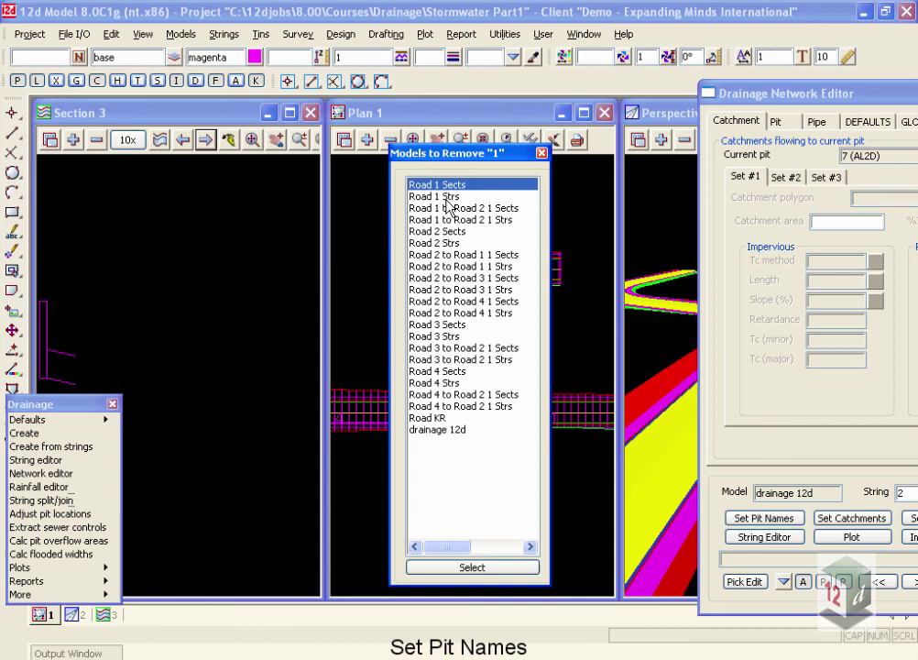
shift+click(430, 419)
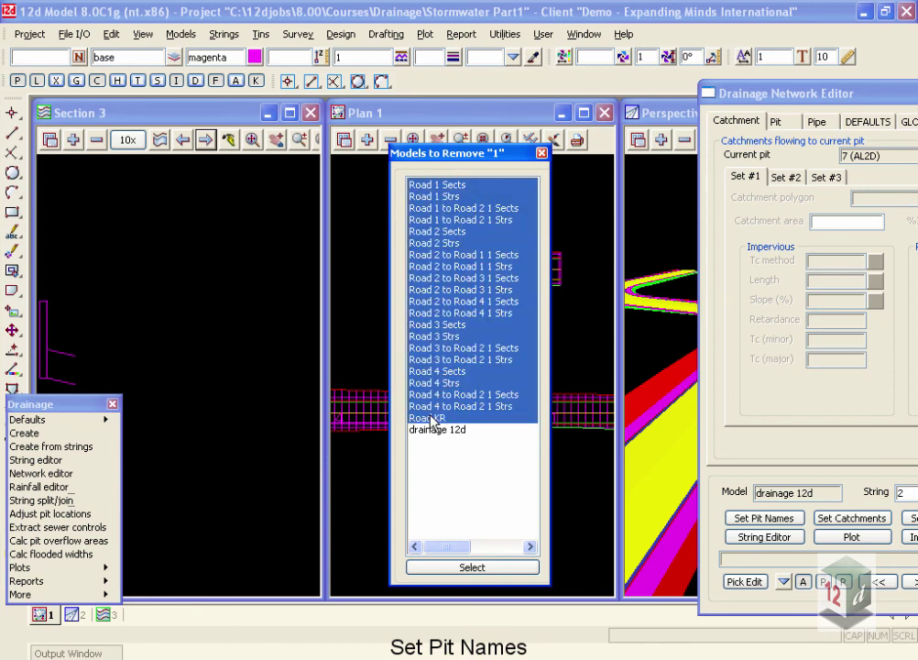
click(473, 567)
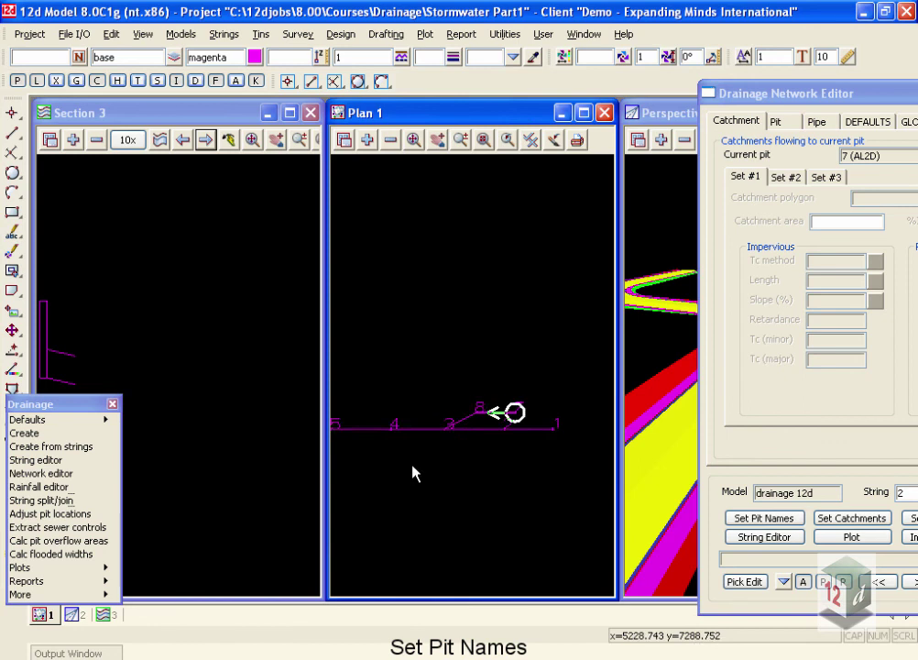
scroll(428, 469, down, 1)
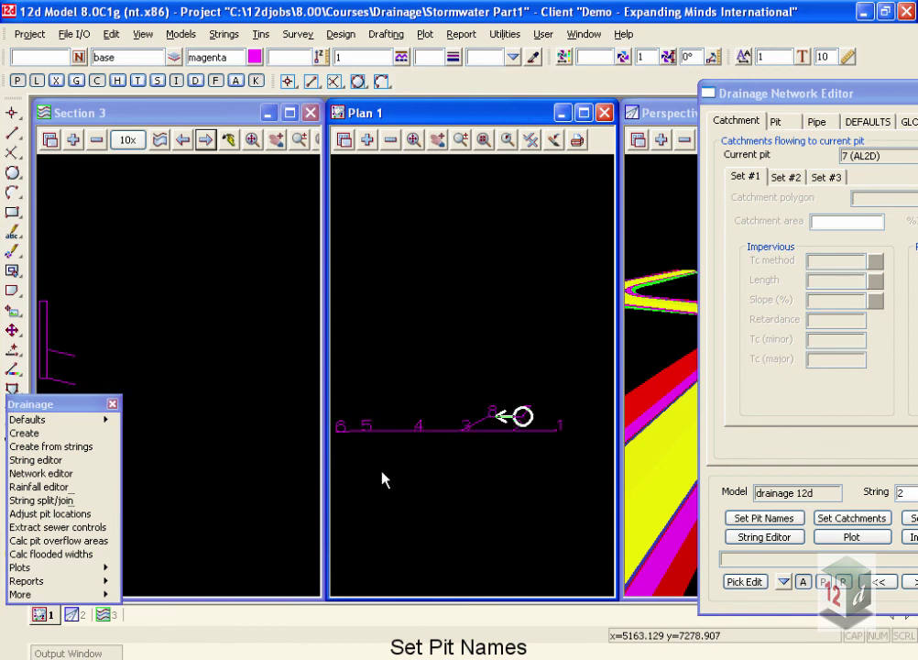
scroll(523, 468, down, 1)
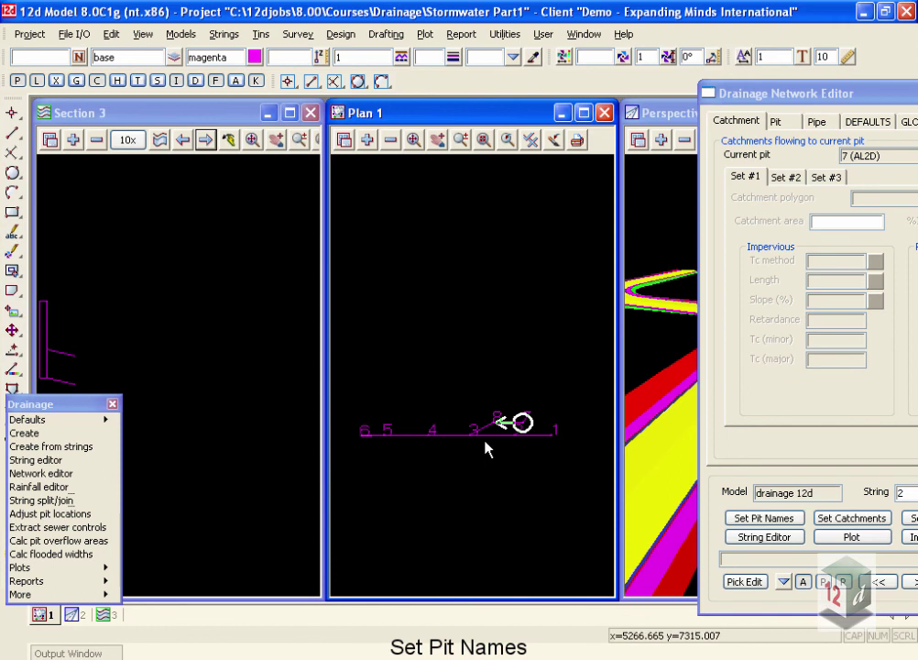
Minimise the perspective view and tile the section view horizontally above the plan
drag(848, 98, 824, 280)
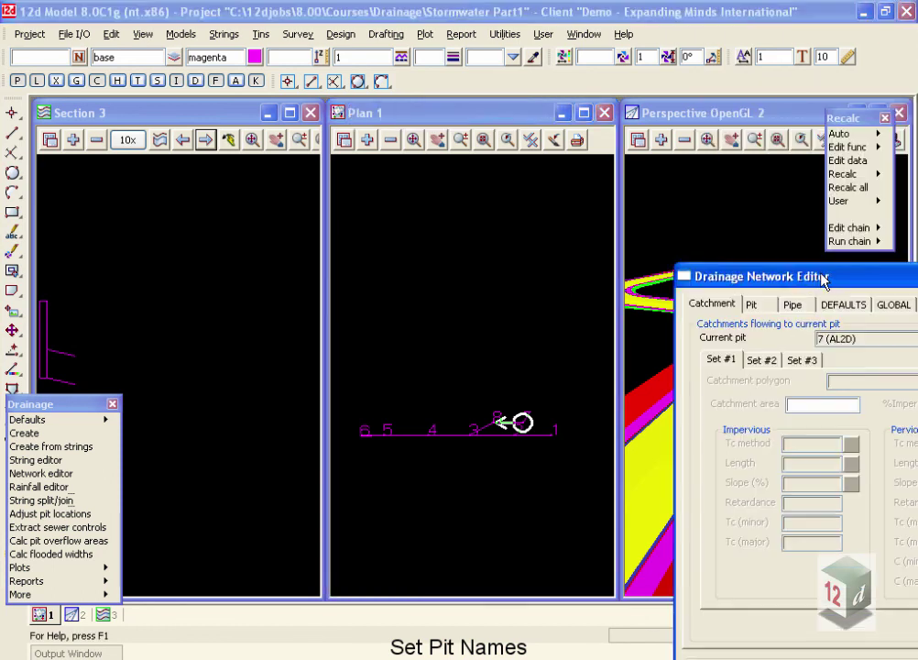
click(857, 120)
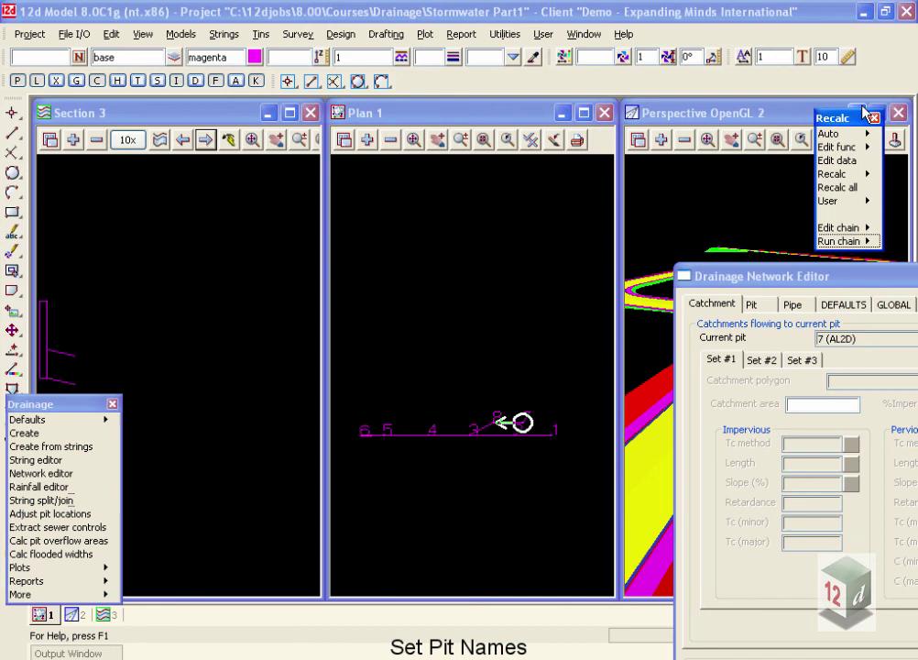
click(862, 107)
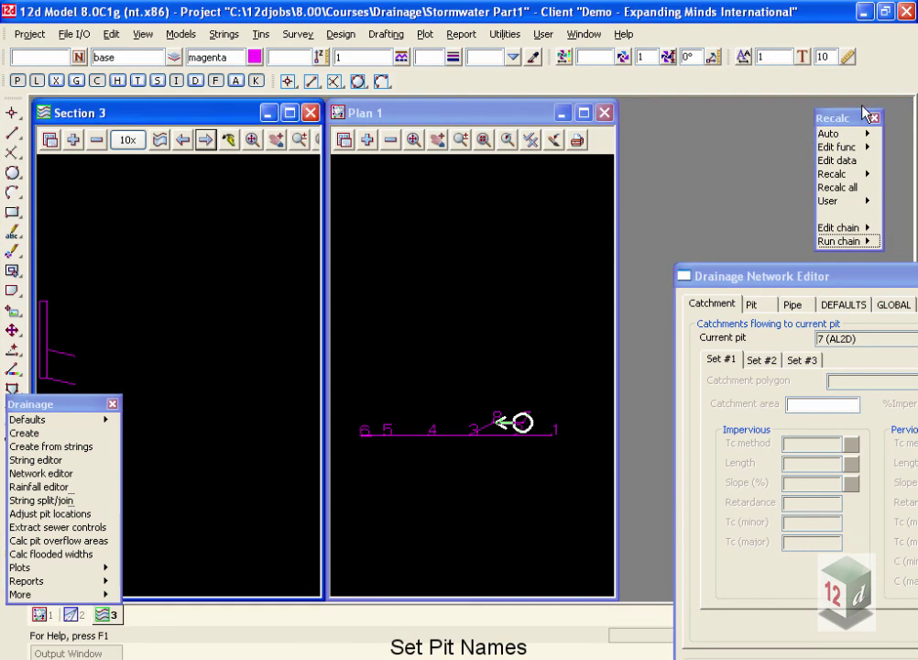
click(584, 34)
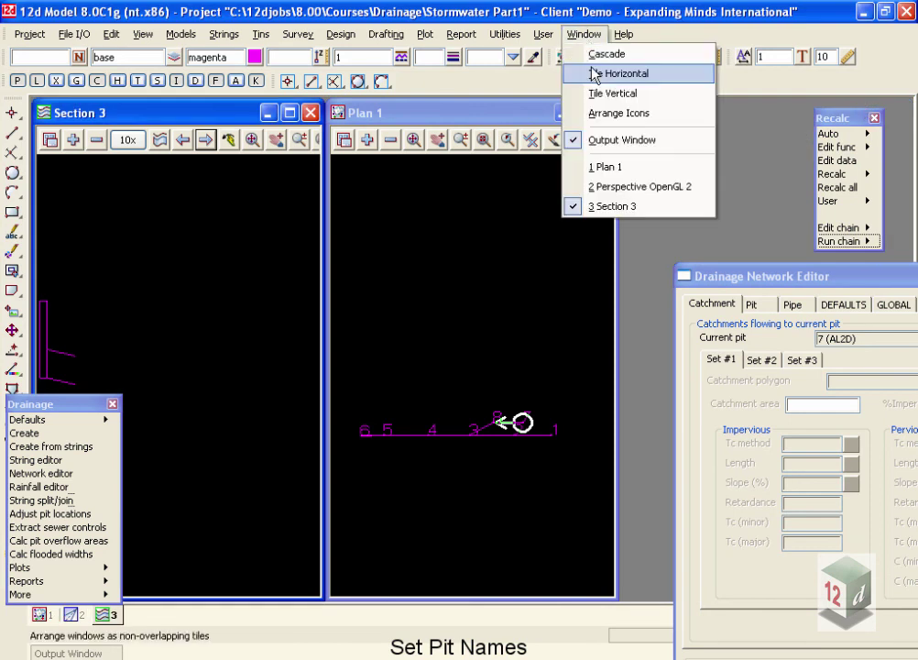
click(596, 74)
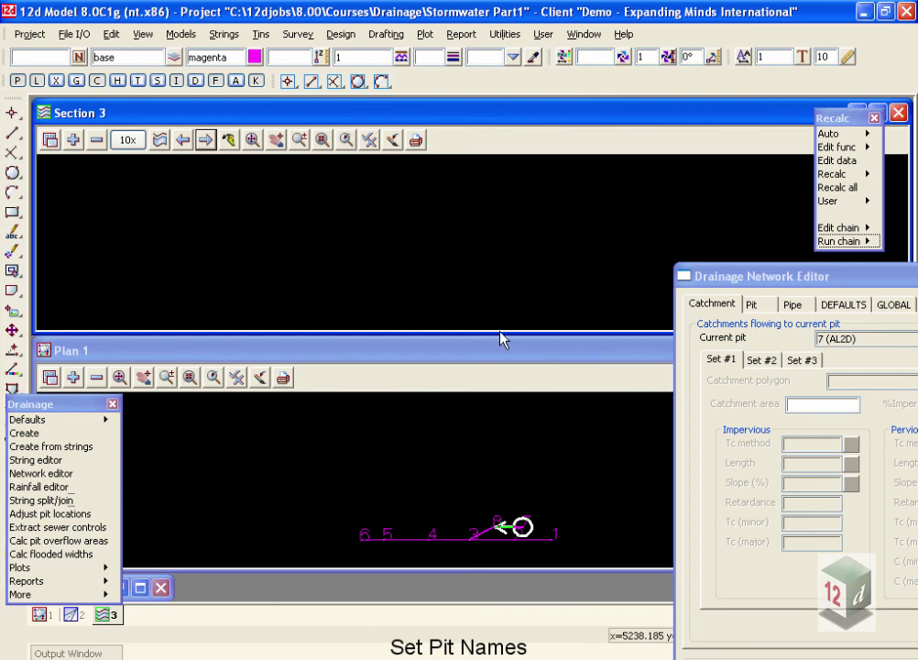
scroll(381, 479, down, 2)
scroll(432, 527, up, 3)
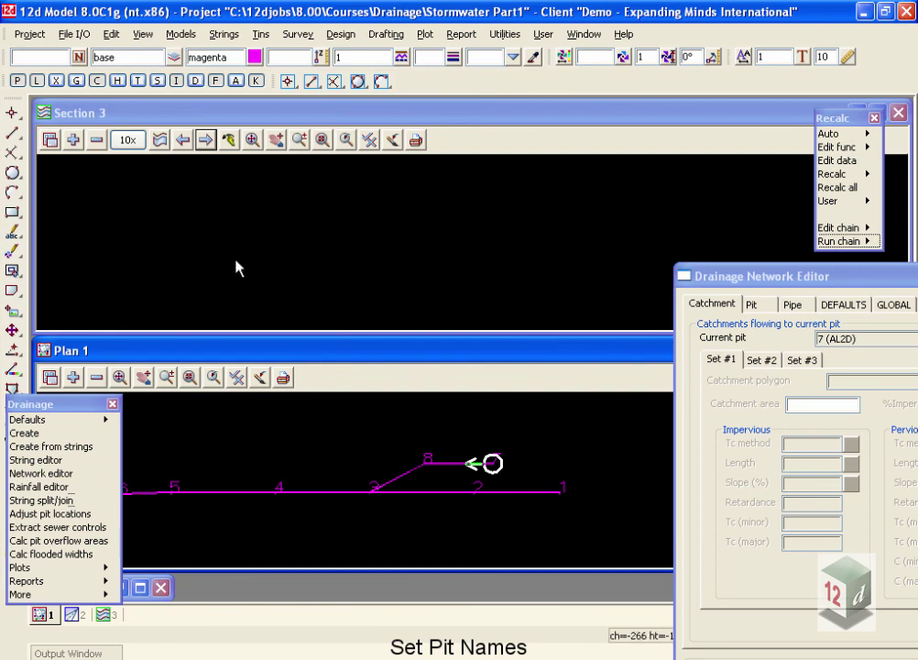
Profile the picked drainage string in the section view
click(161, 140)
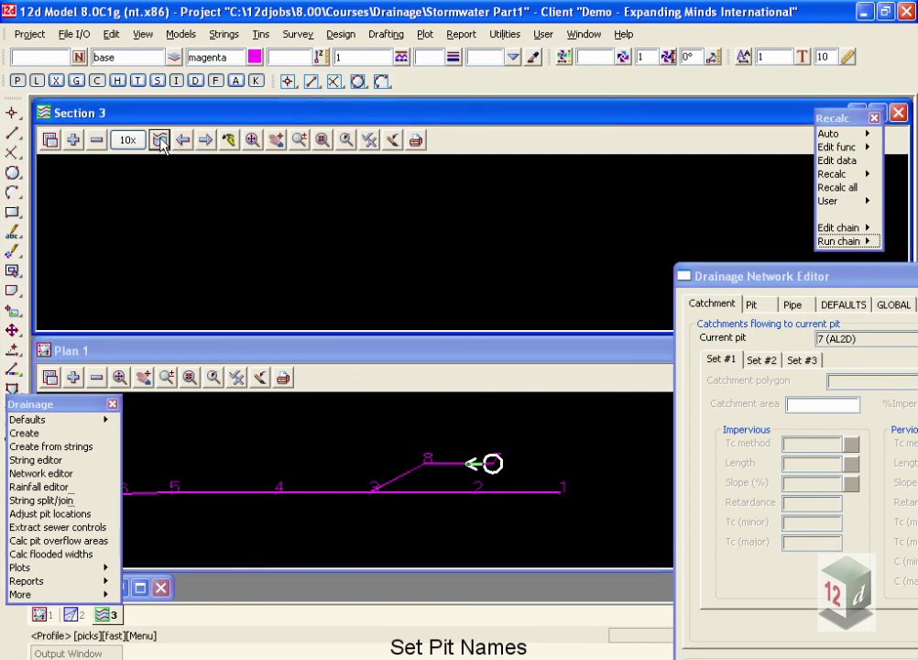
click(337, 491)
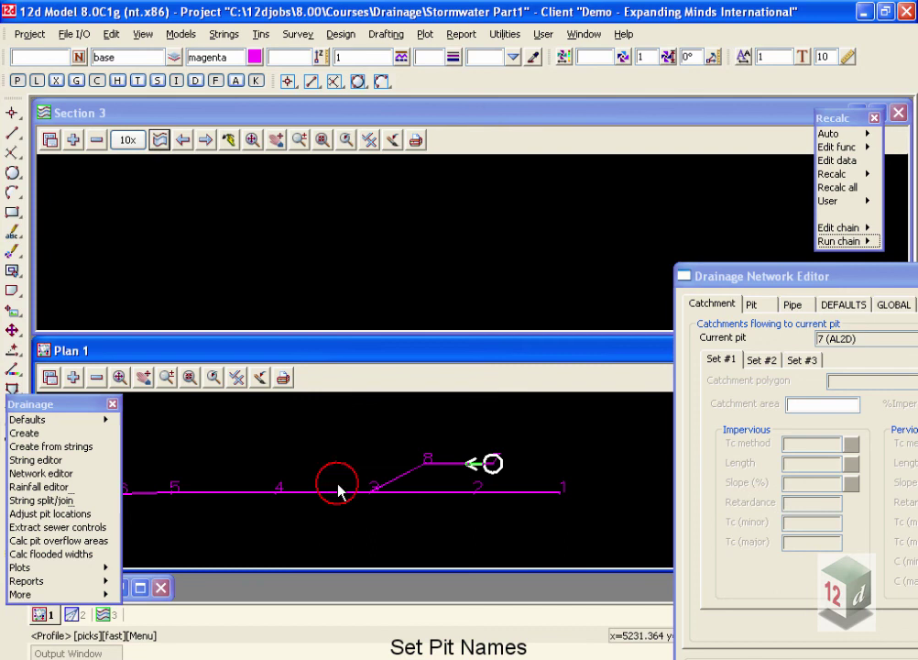
middle_click(337, 491)
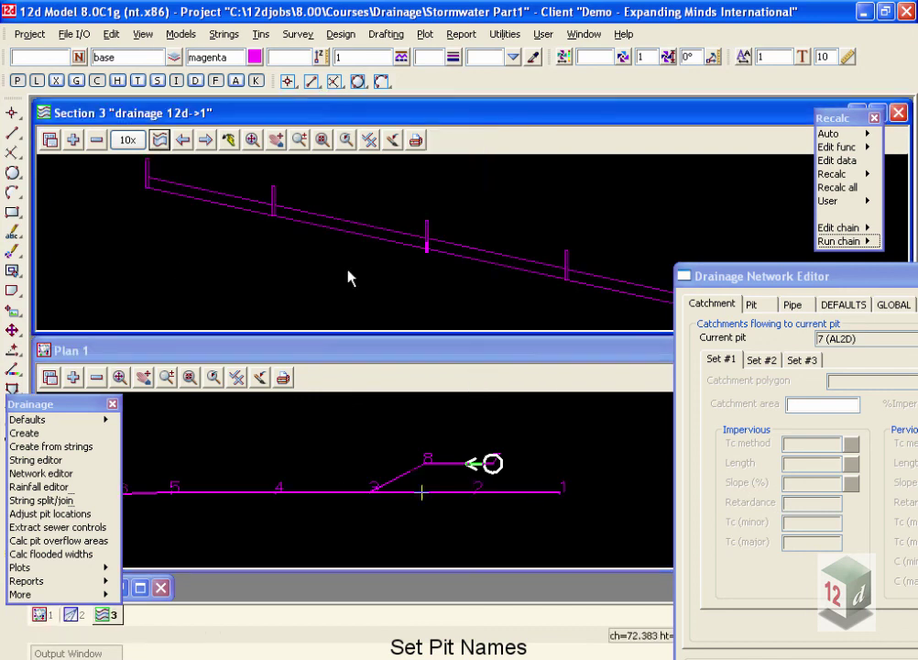
scroll(412, 261, up, 3)
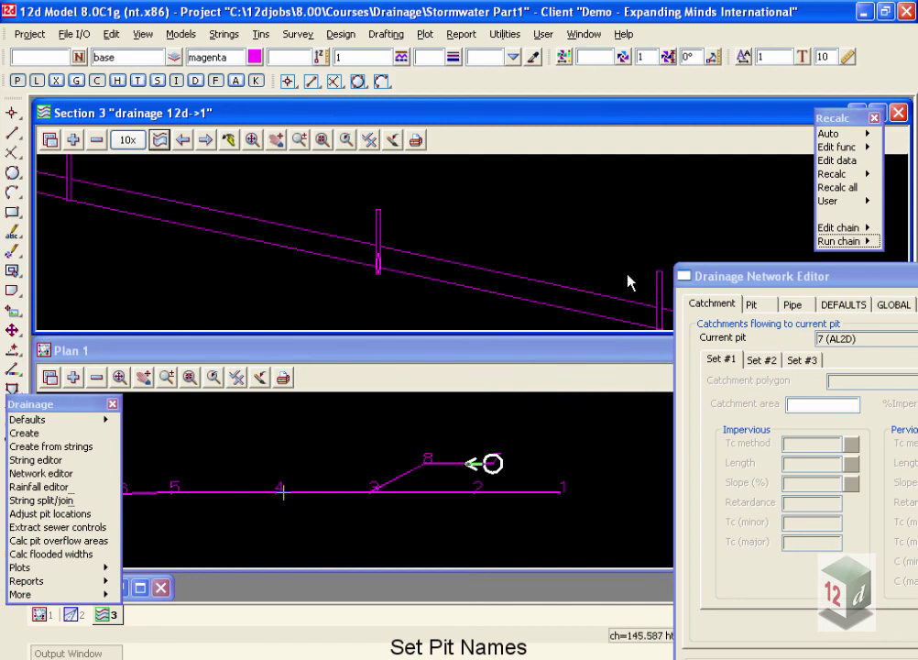
Regrade the network's pipes, then step the section to drainage 12d string 1
drag(814, 275, 668, 89)
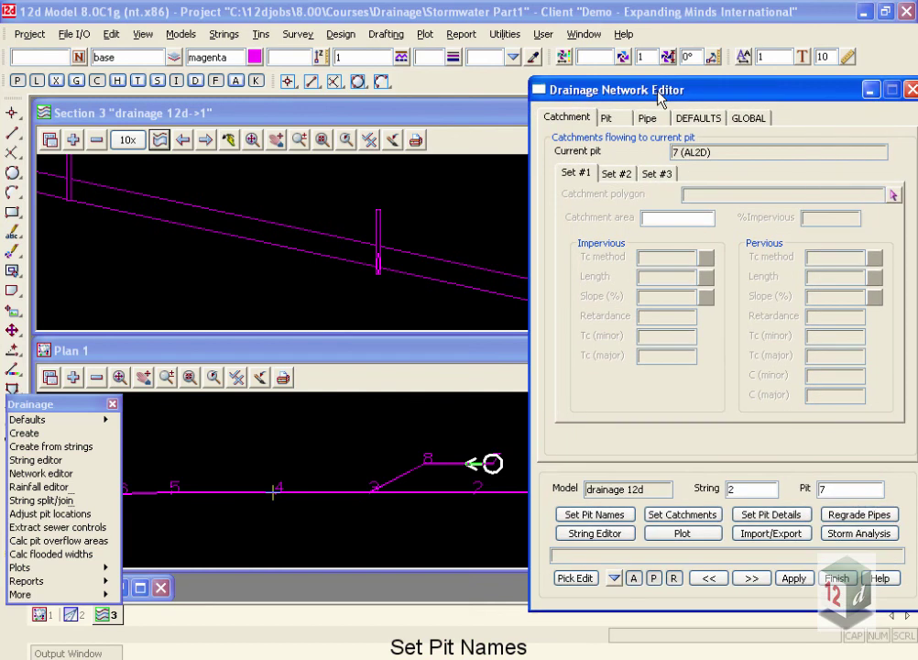
click(856, 519)
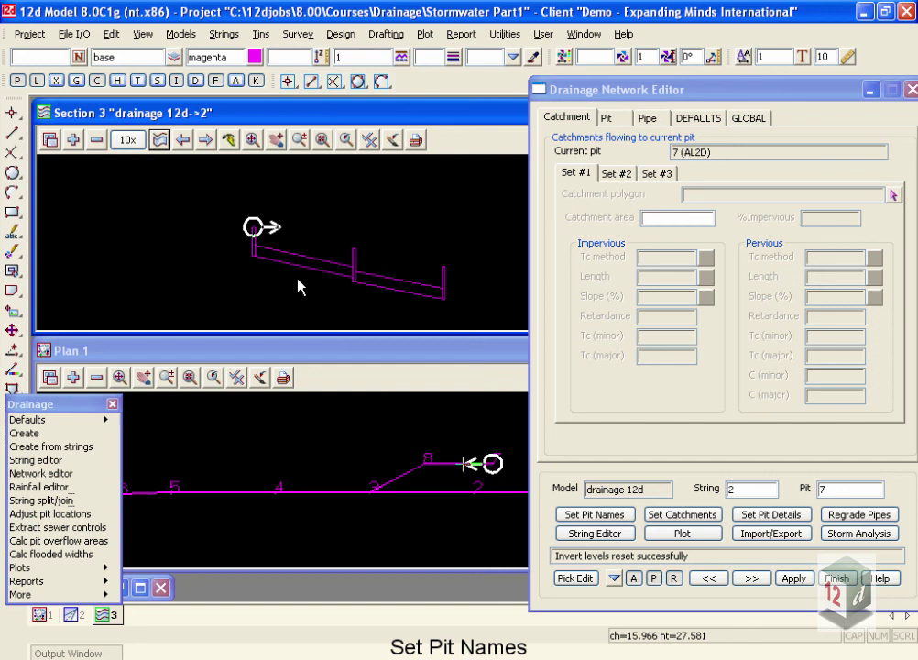
click(203, 143)
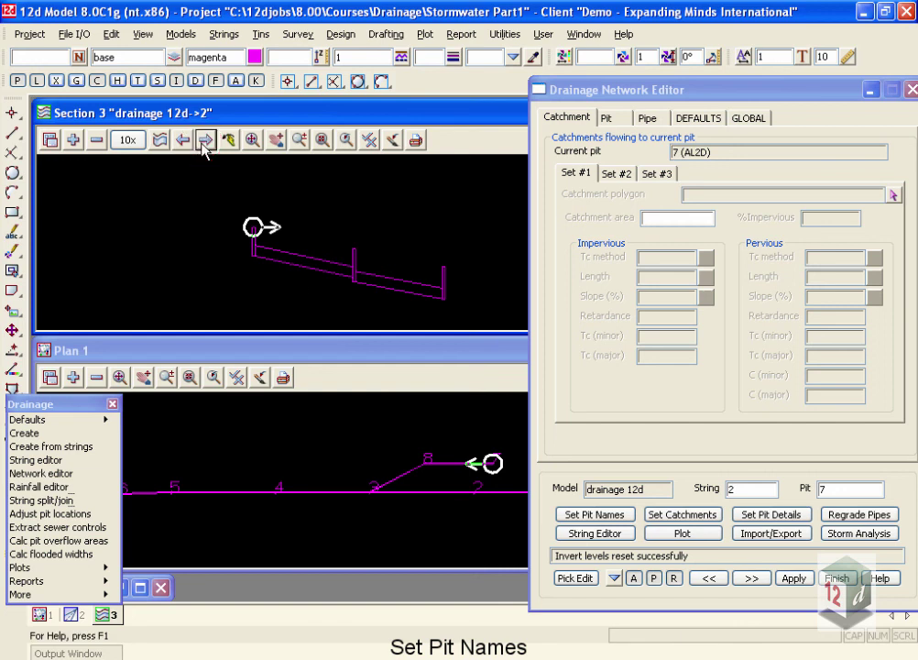
click(184, 139)
scroll(361, 245, up, 4)
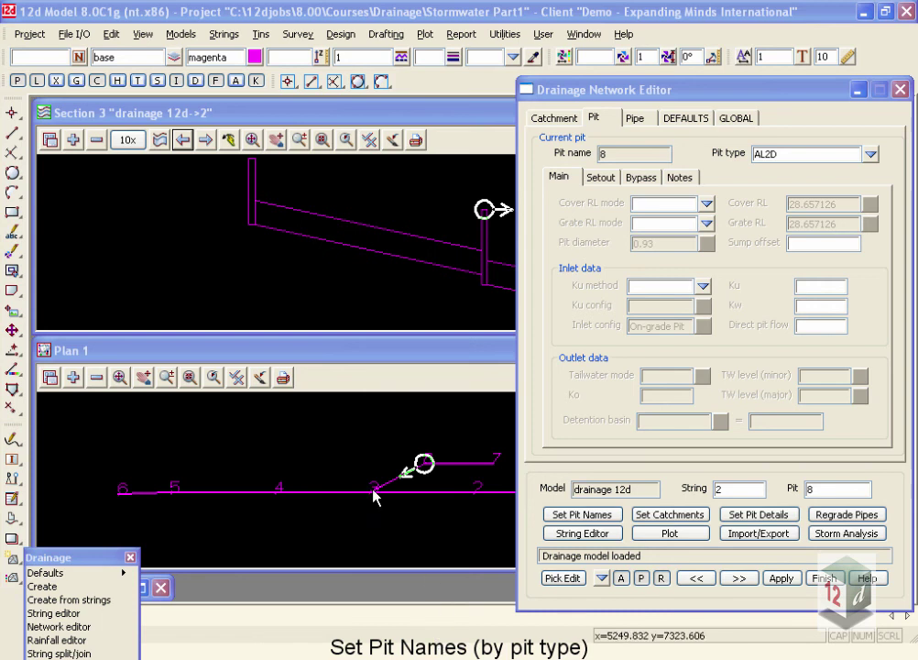
Pick string 1 for editing and set pit 3's pit type to MH
click(547, 580)
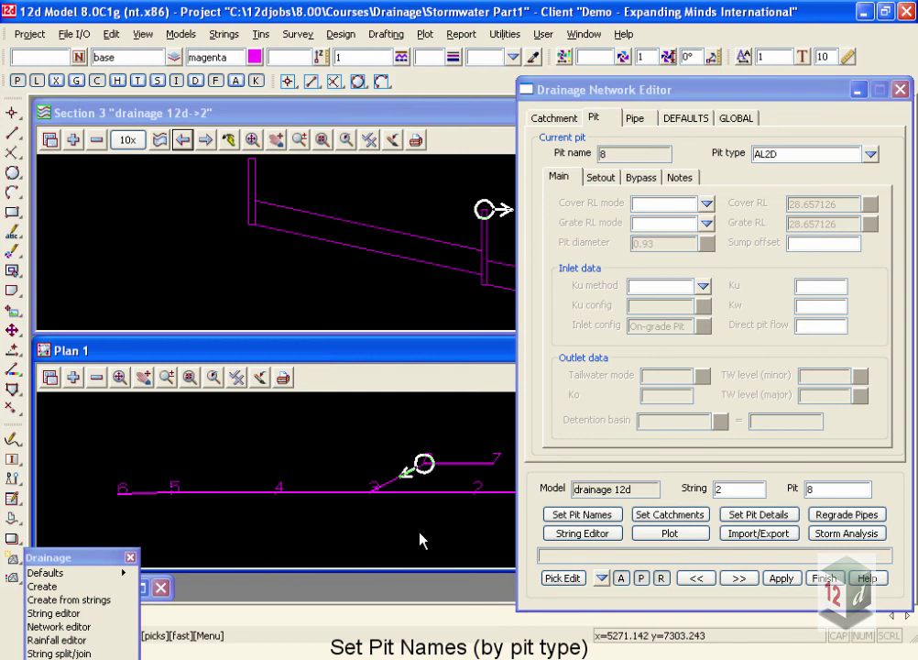
click(374, 500)
middle_click(375, 500)
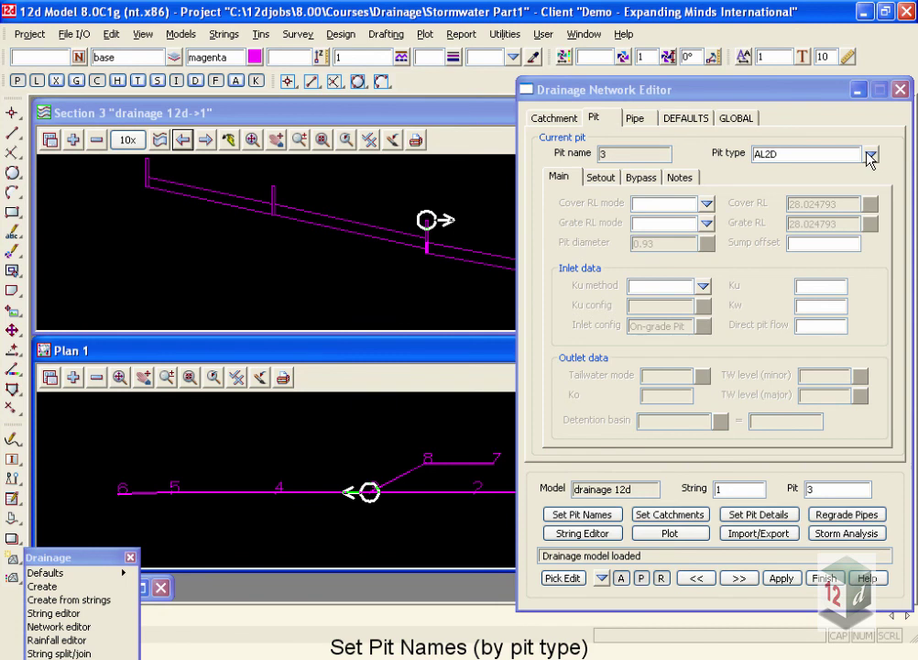
click(871, 156)
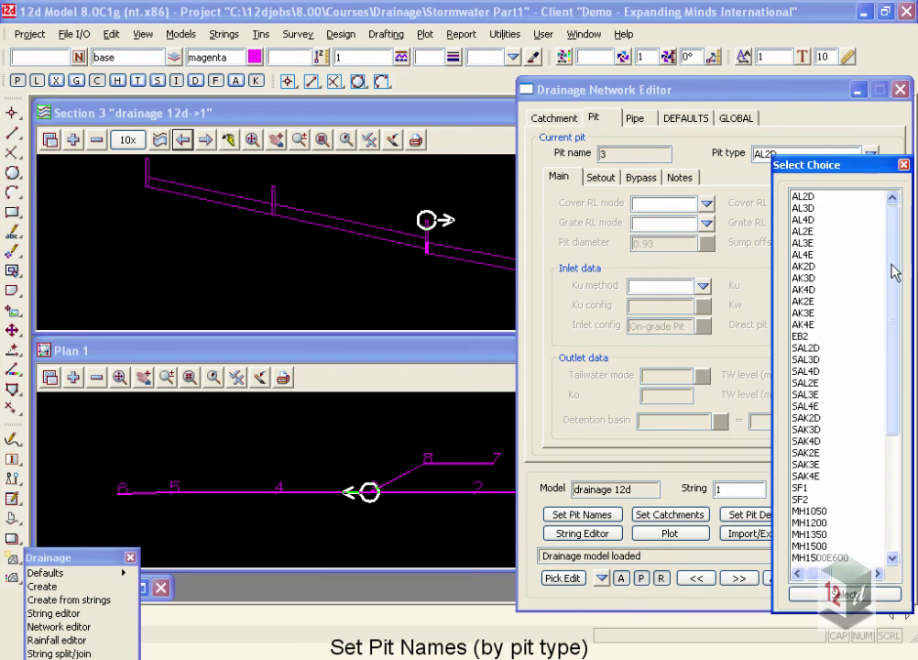
drag(894, 272, 896, 375)
click(797, 501)
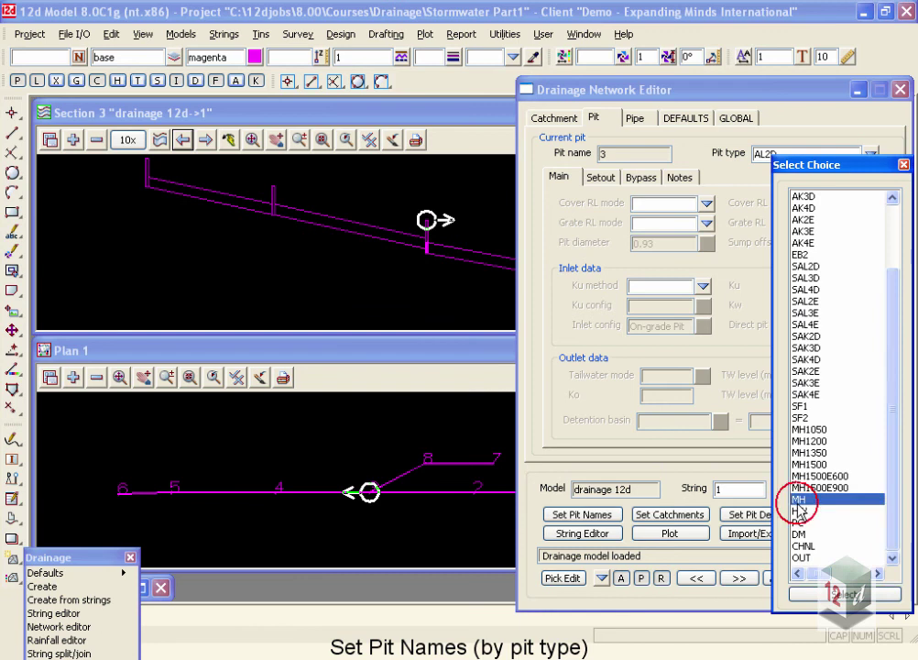
double_click(798, 503)
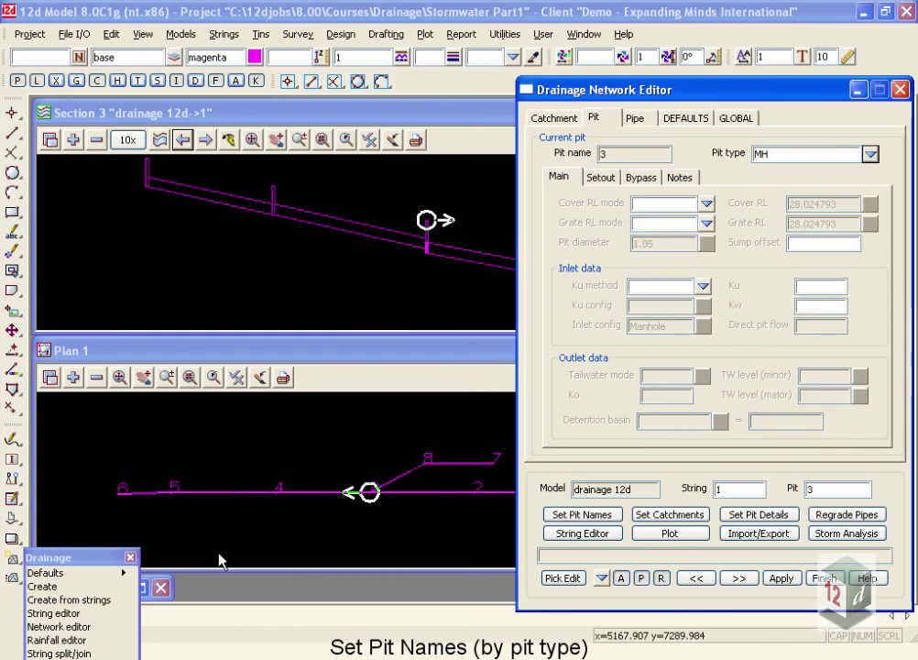
Select pit 6 and change its pit type to HW
click(603, 578)
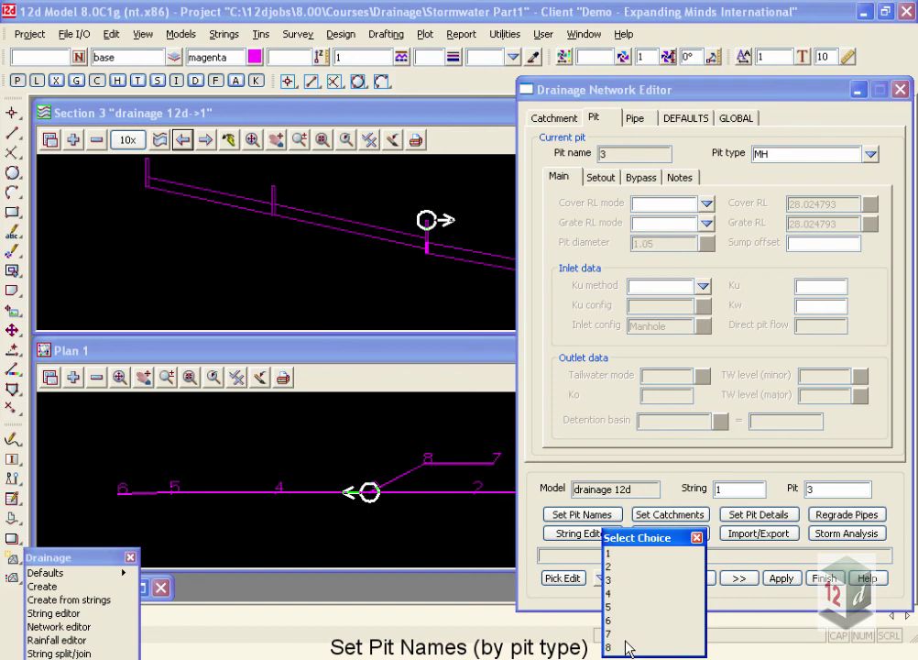
double_click(612, 621)
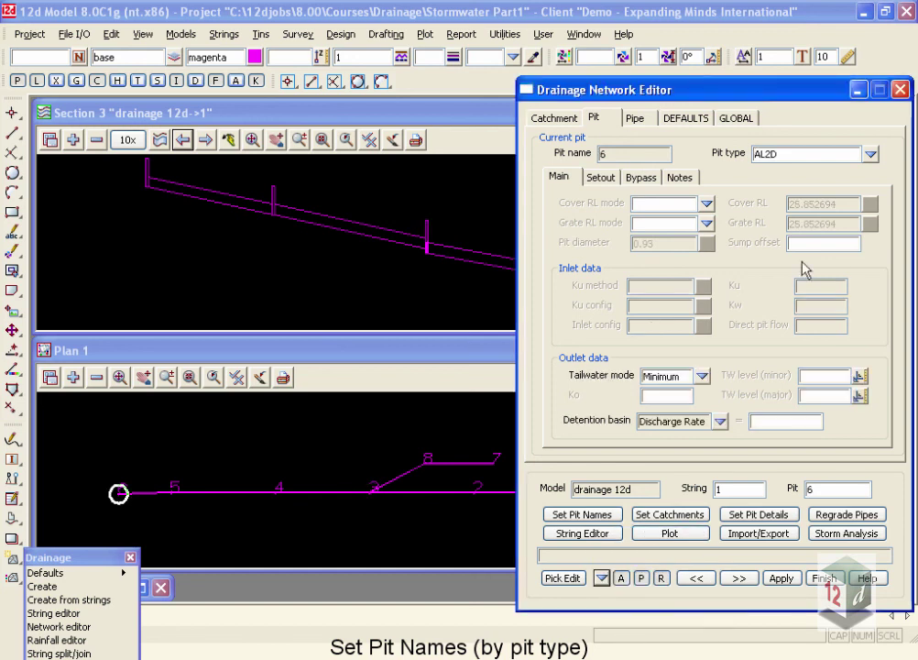
click(870, 154)
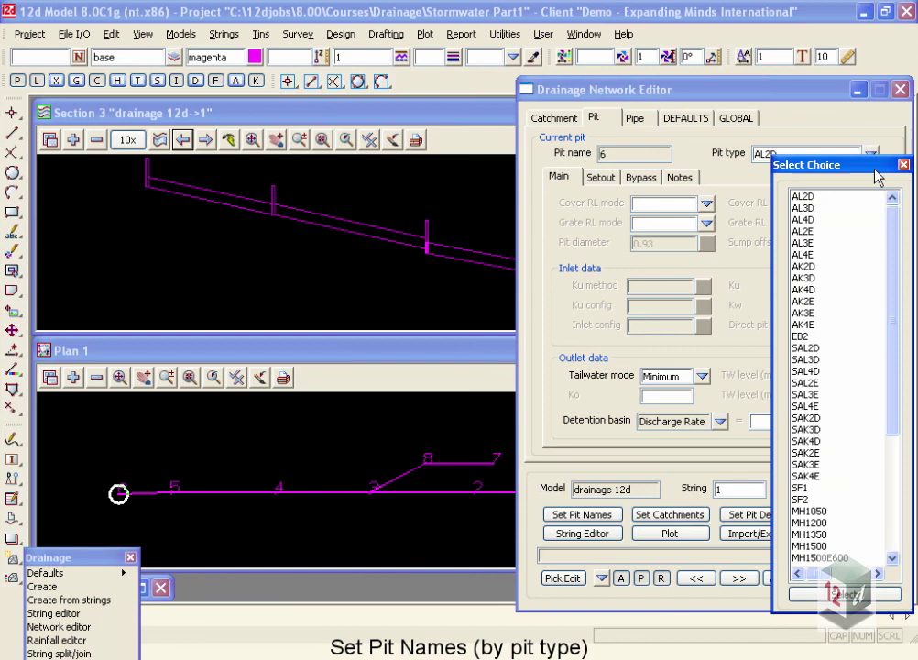
drag(885, 214, 894, 284)
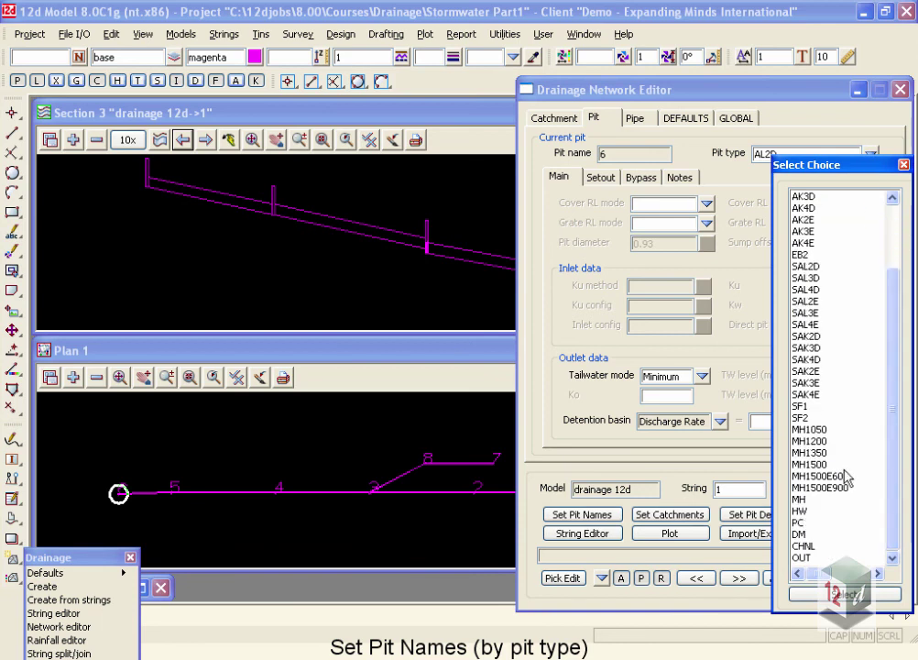
click(804, 512)
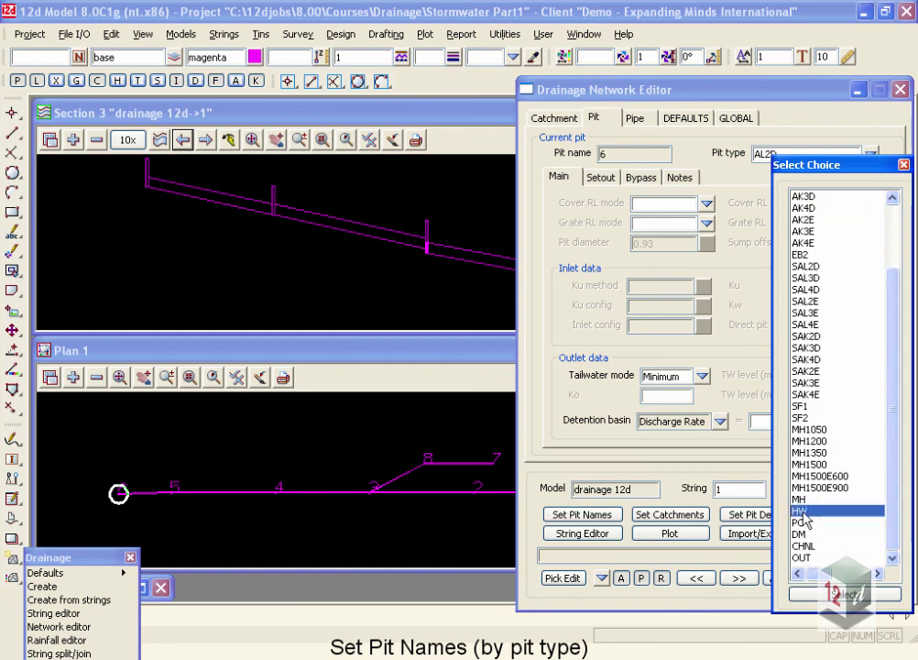
click(805, 512)
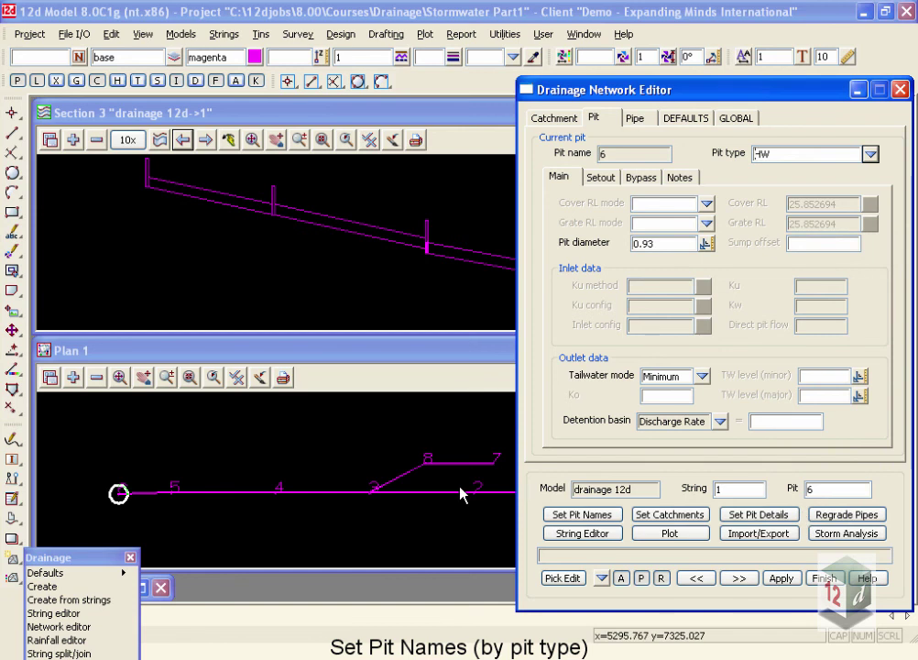
Open pit names.pit_naming for editing from the Set Pit Names naming-file field
click(575, 514)
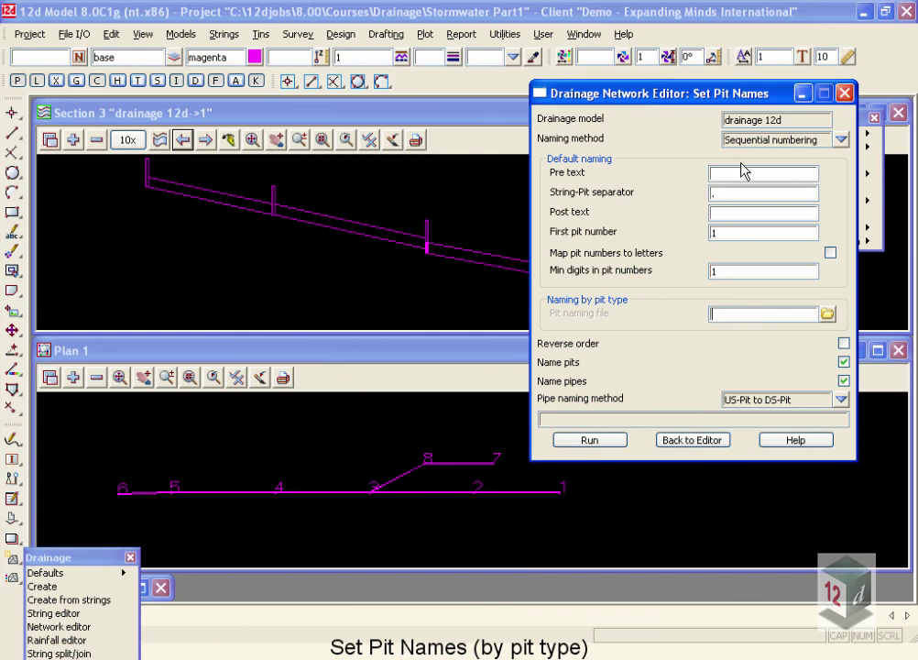
click(722, 314)
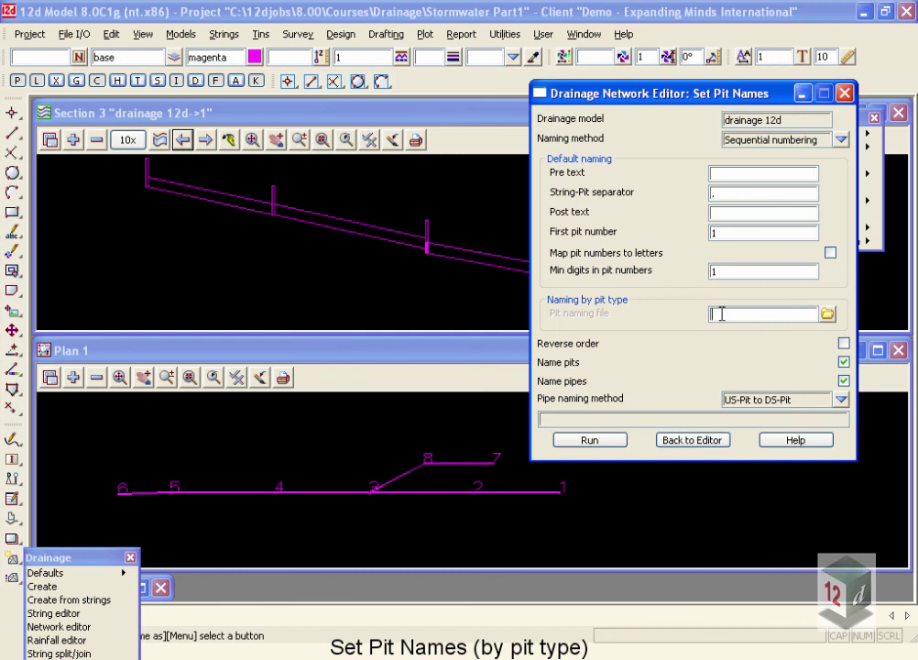
text(pit names)
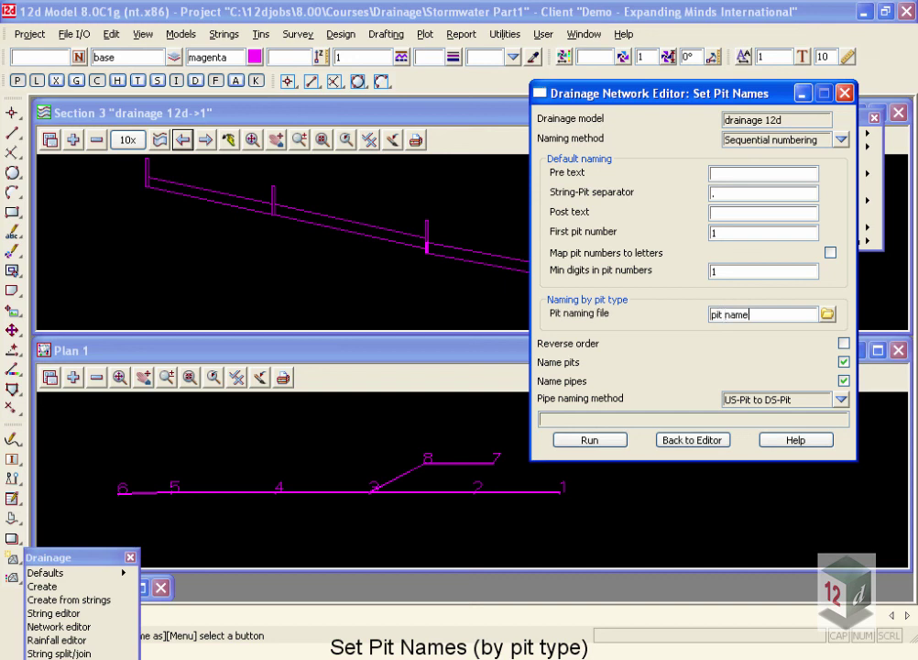
click(828, 314)
click(783, 557)
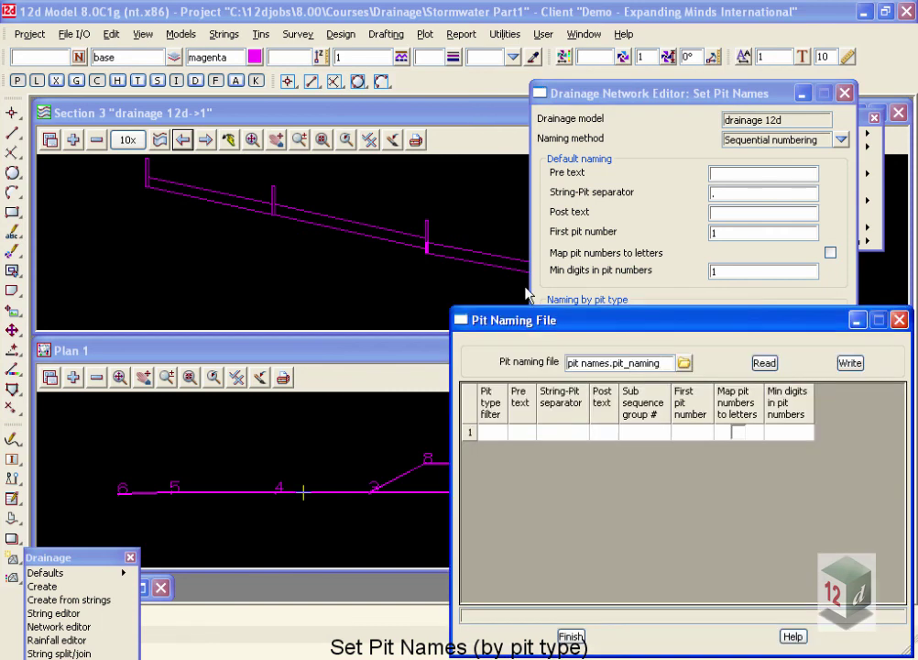
Fill naming row 1 with pit type MH, pre text MH, sub sequence group 1, then start row 2
click(494, 434)
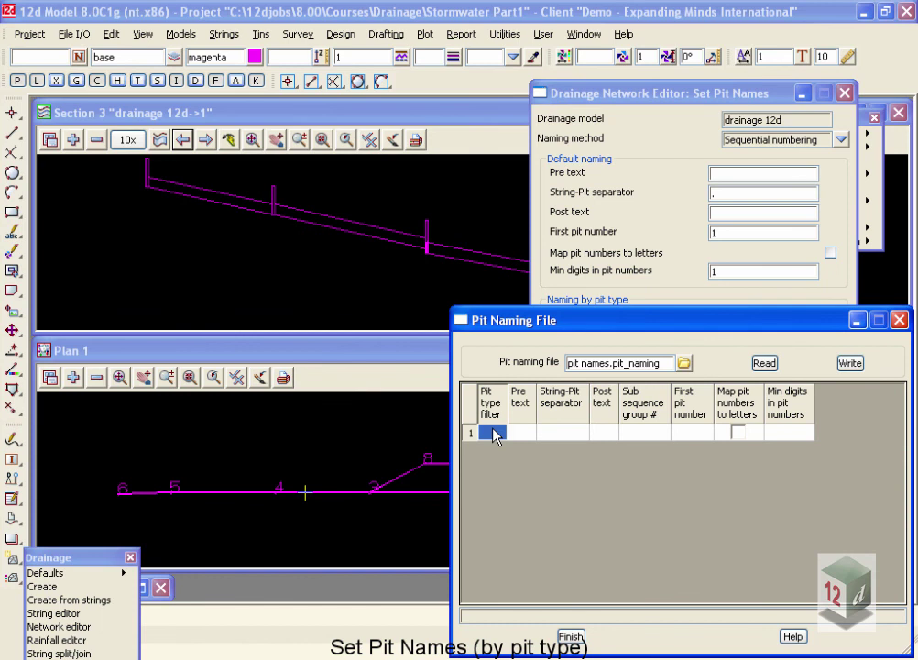
double_click(494, 434)
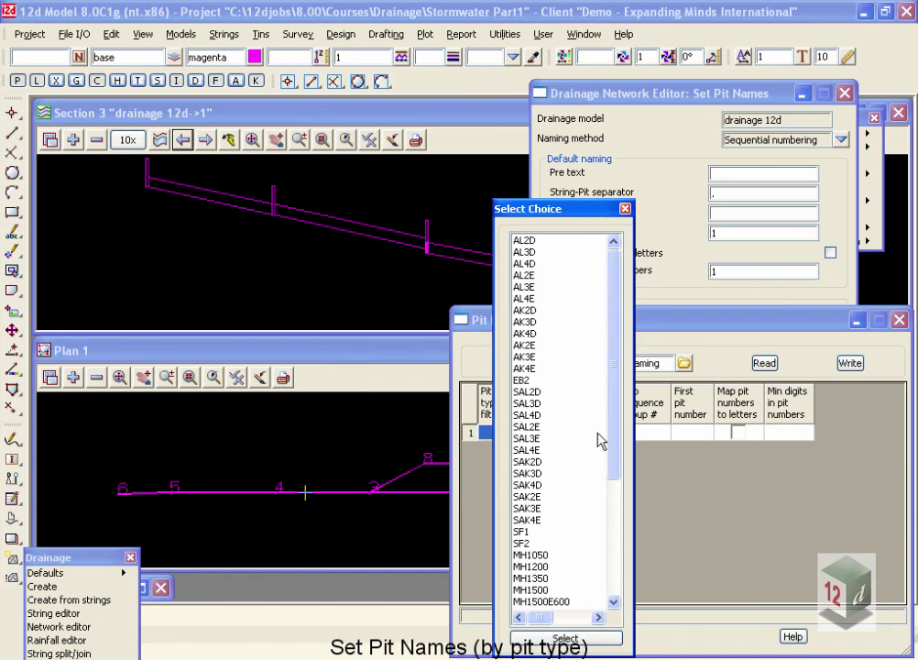
scroll(616, 440, down, 3)
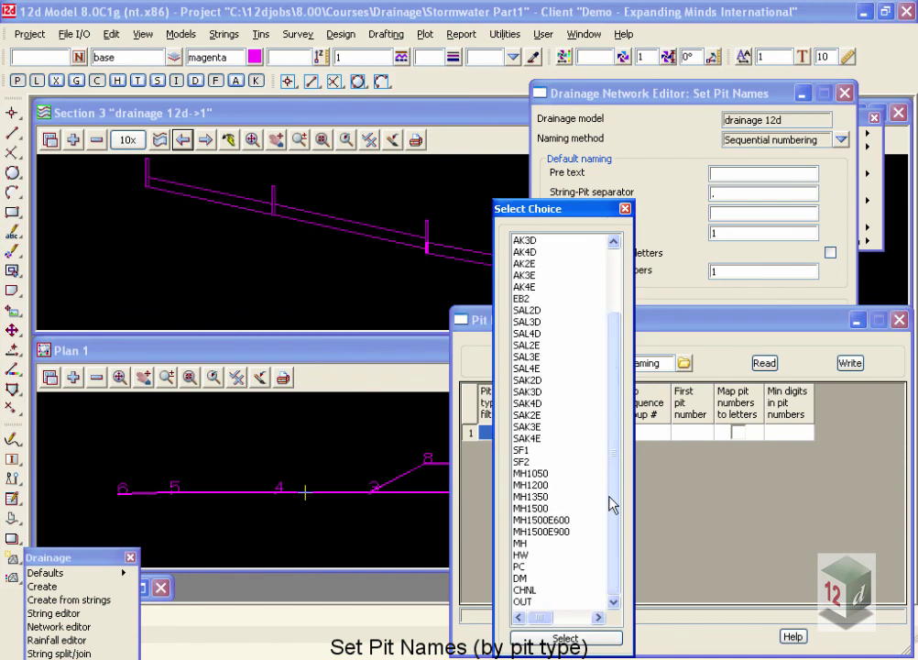
double_click(533, 545)
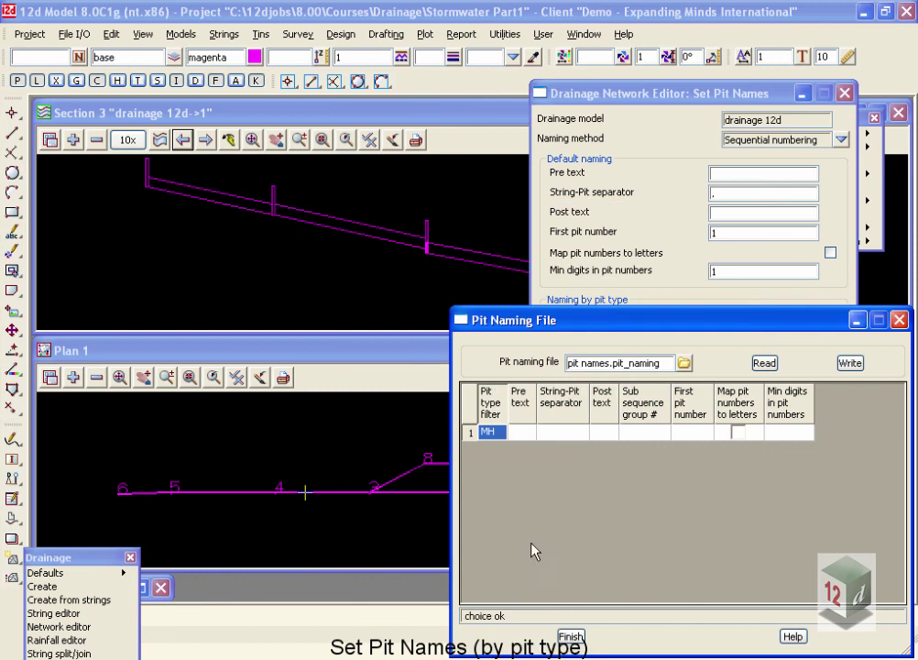
click(526, 431)
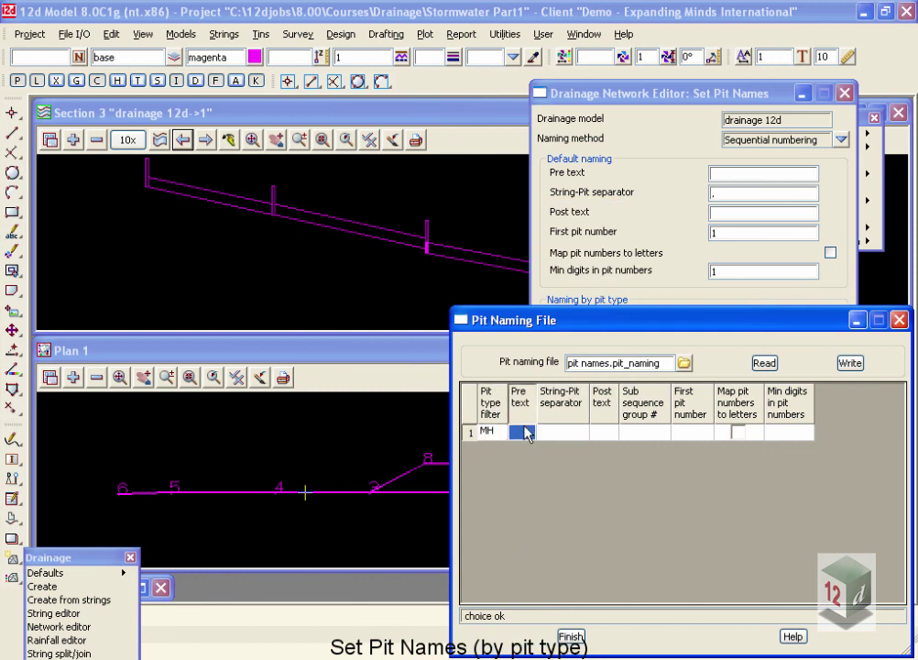
text(MH)
click(647, 432)
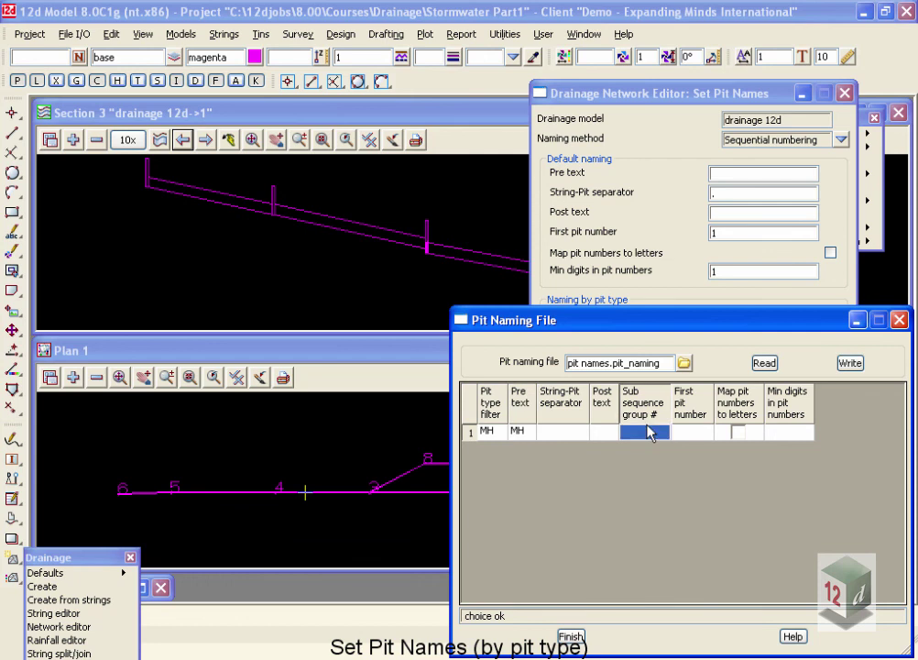
text(1)
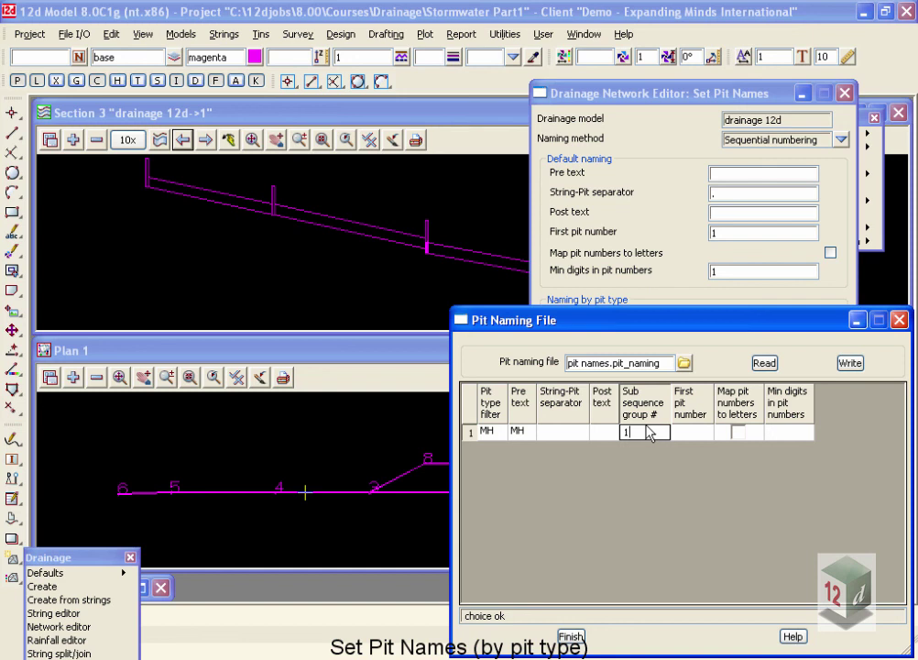
click(786, 433)
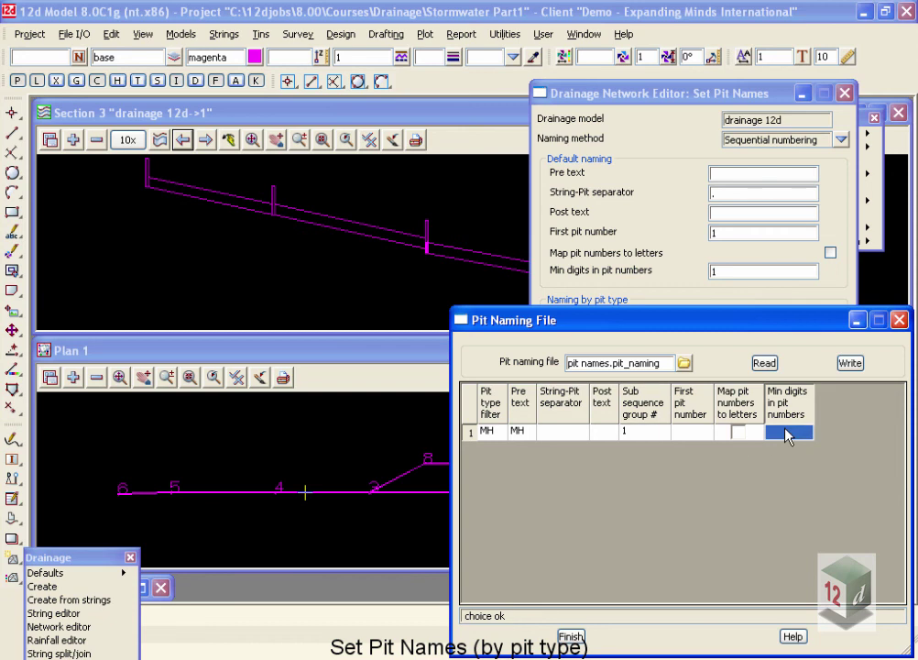
key(Tab)
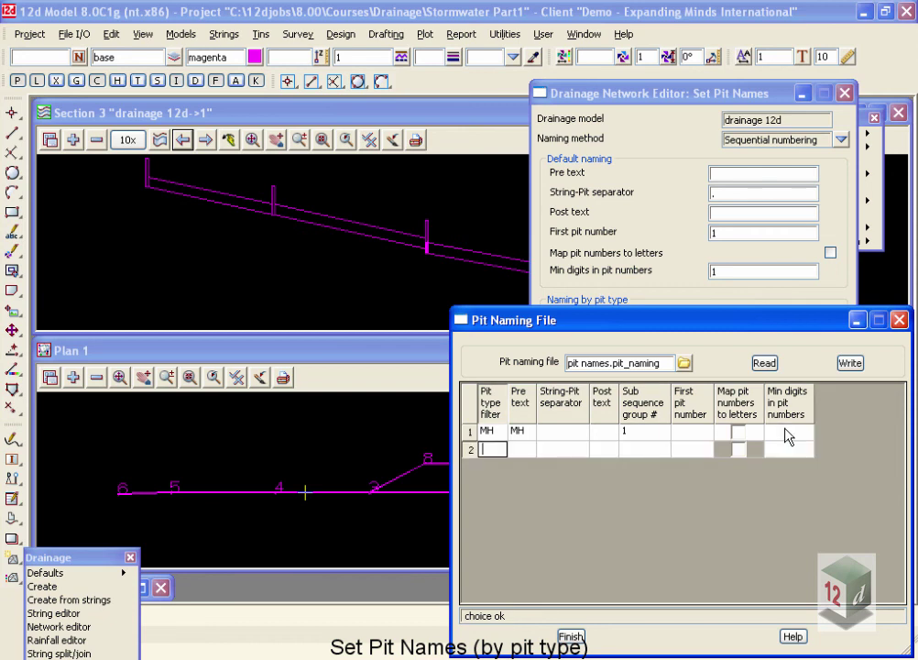
Add a second naming rule for HW pits with Pre text HW and sub-sequence group 2
right_click(495, 450)
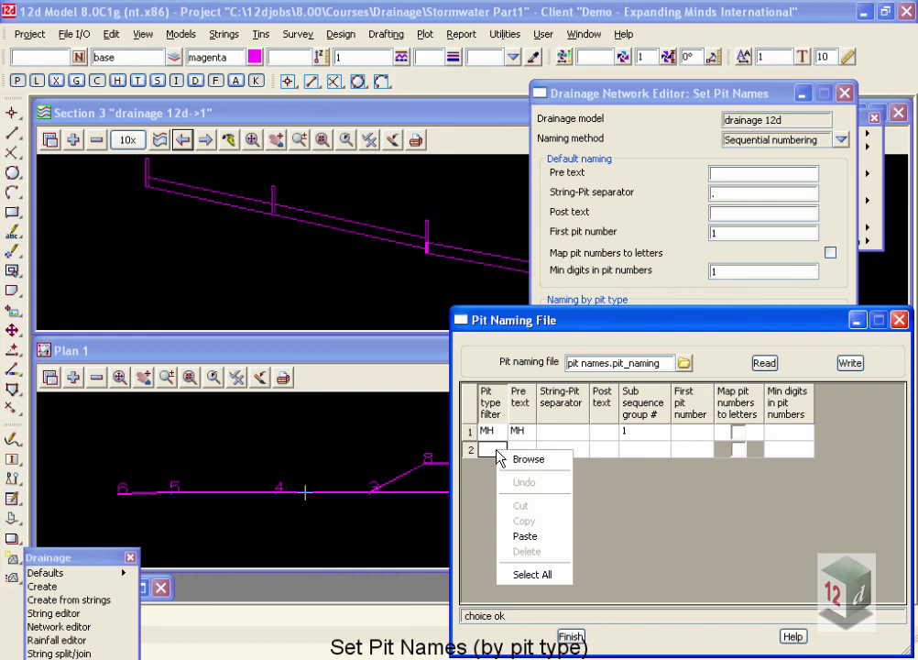
click(525, 459)
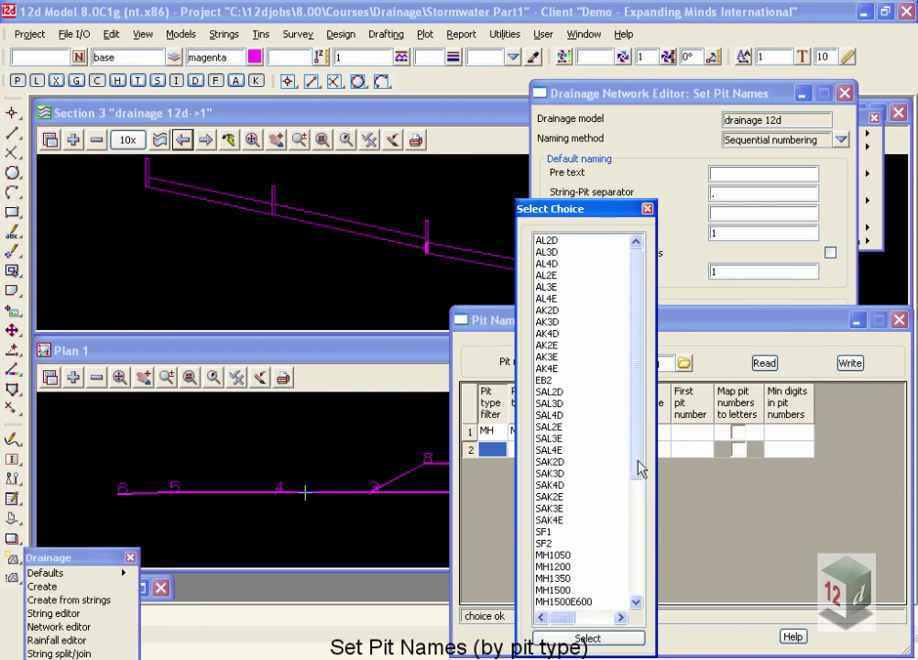
scroll(633, 503, down, 1)
scroll(633, 502, down, 1)
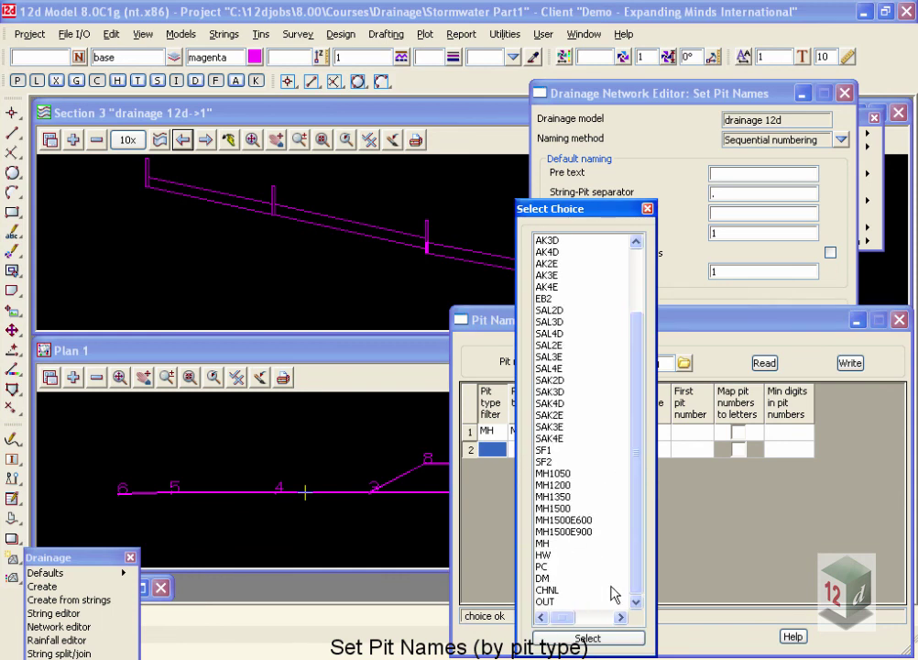
double_click(544, 563)
click(525, 449)
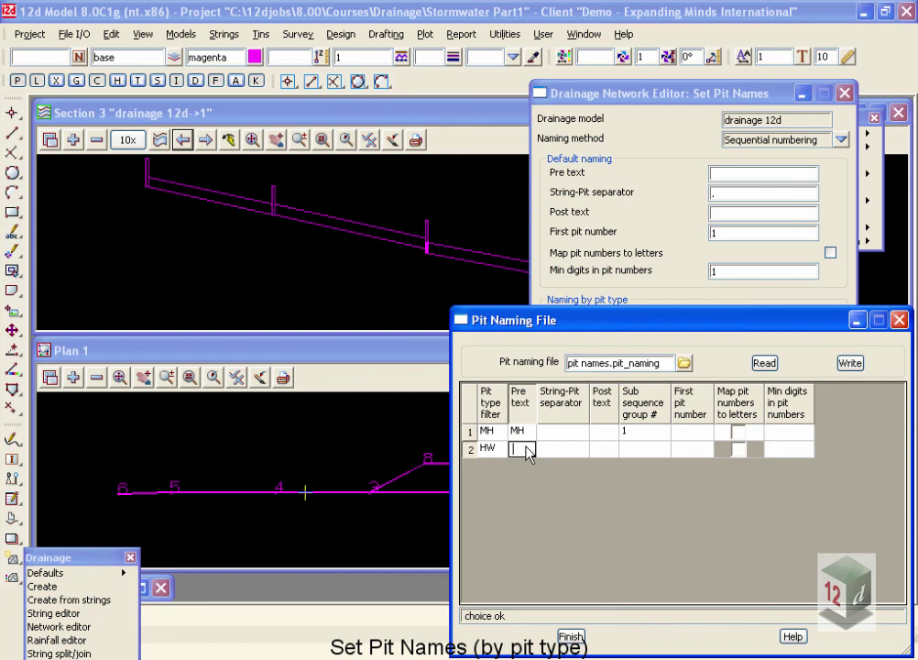
text(HW)
key(Tab)
key(Tab)
key(Tab)
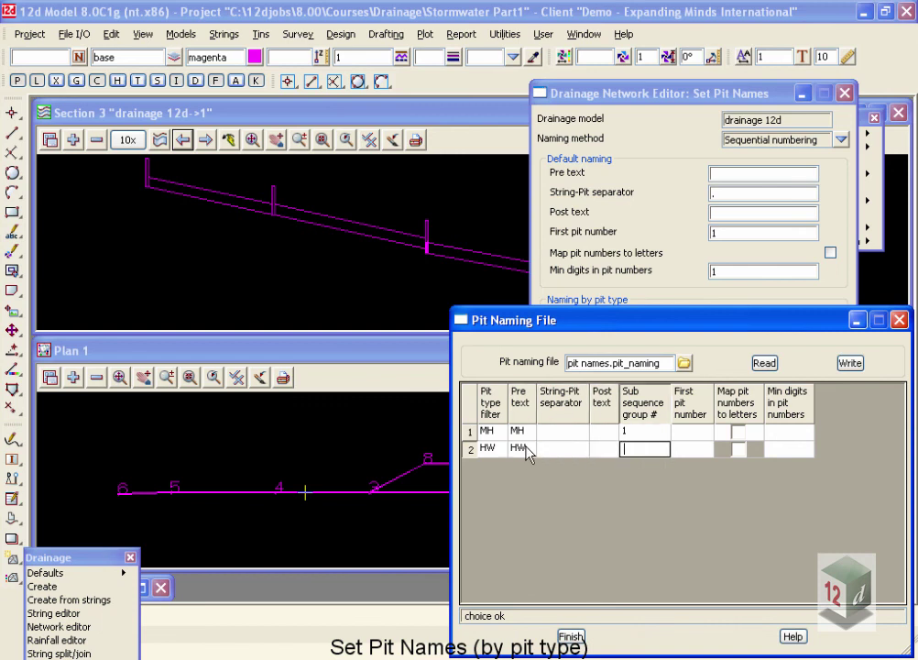
text(2)
Write the pit naming file, overwrite the existing pit names.pit_naming, and finish
click(851, 363)
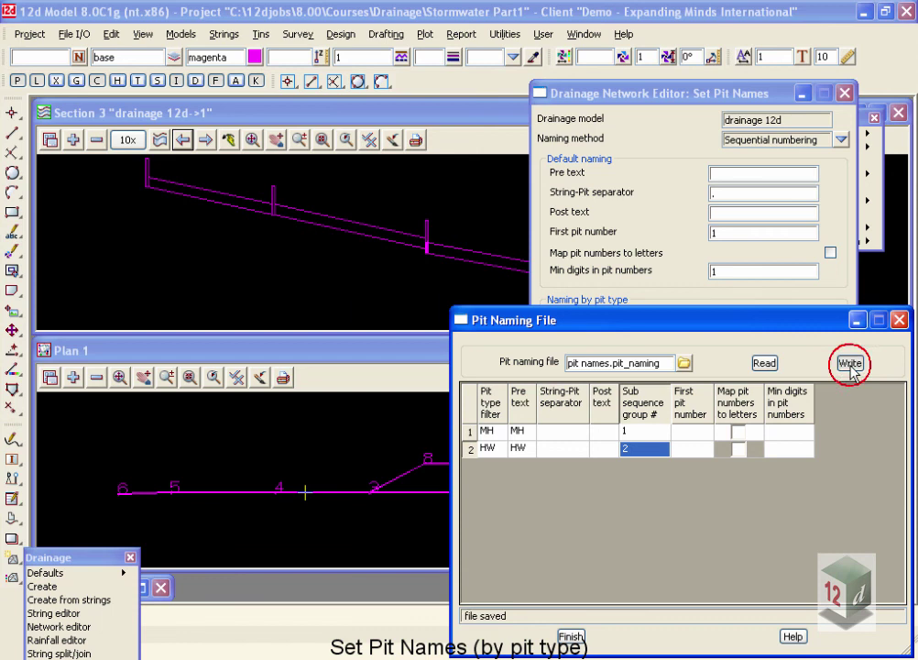
click(851, 363)
click(420, 385)
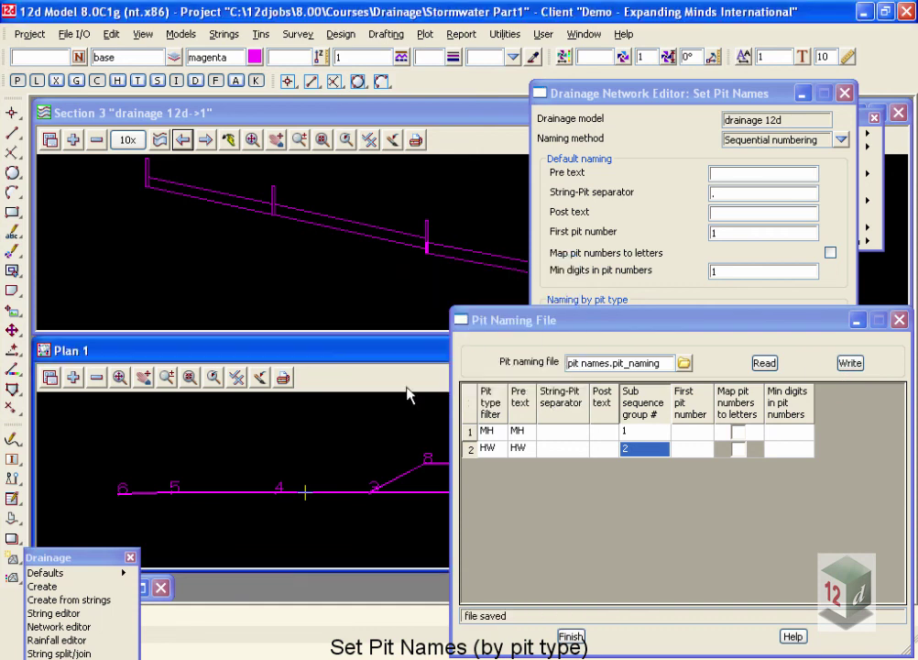
click(571, 636)
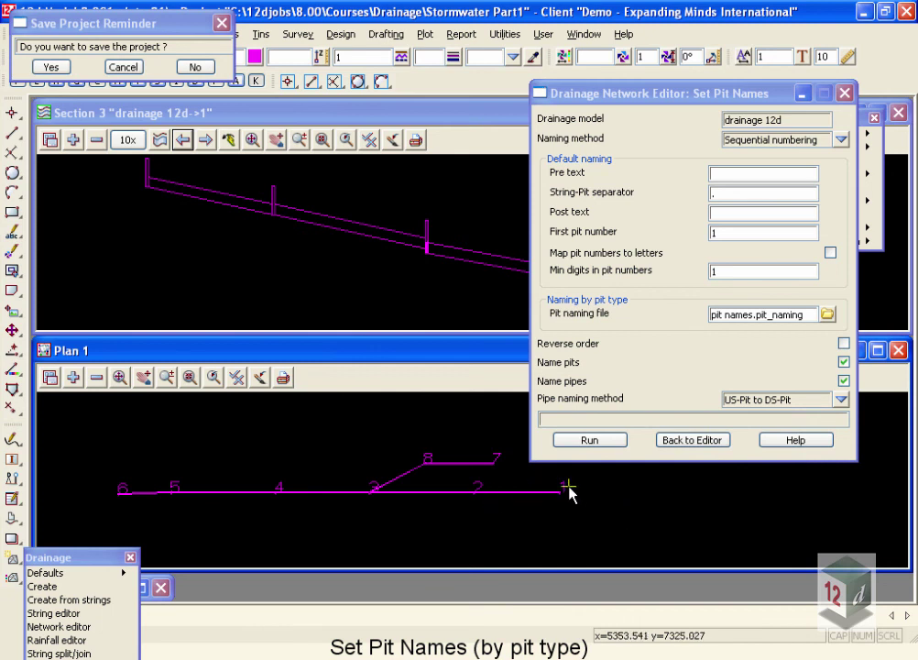
Set minimum pit-number digits to 2 and run naming so pits read HW1, MH1, I01–I06
double_click(733, 236)
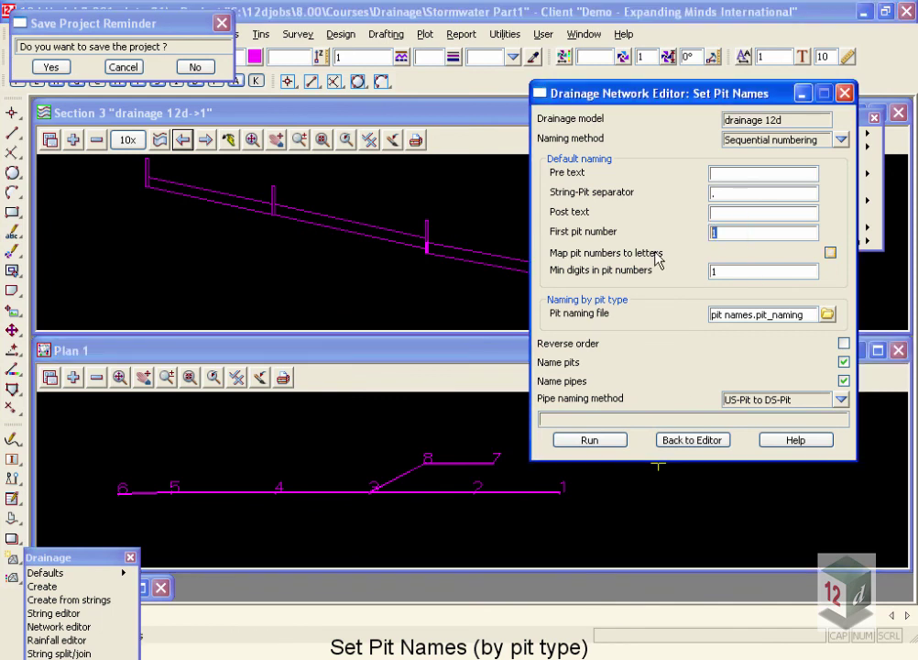
double_click(715, 271)
text(2)
click(724, 171)
click(617, 441)
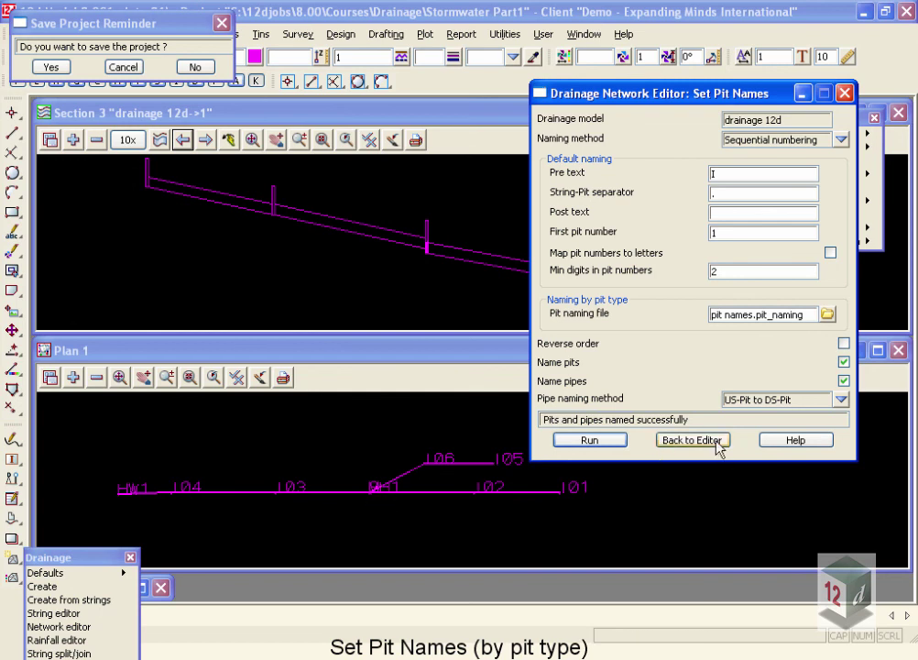
Go back to the Drainage Network Editor, centre Plan 1 on pit HW1, and dismiss the save reminder
click(703, 446)
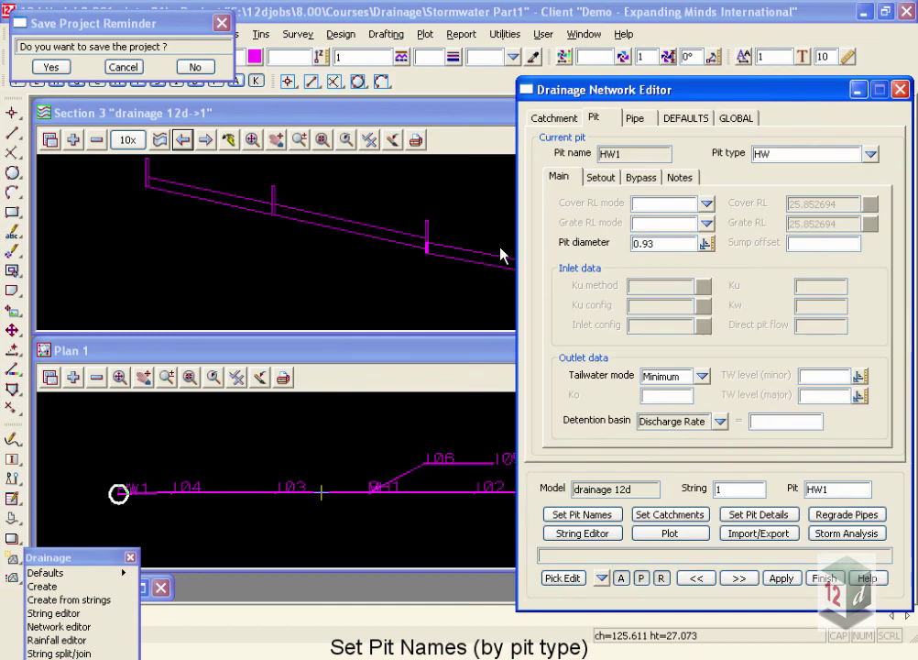
scroll(403, 504, up, 2)
middle_drag(375, 510, 349, 489)
scroll(349, 488, down, 1)
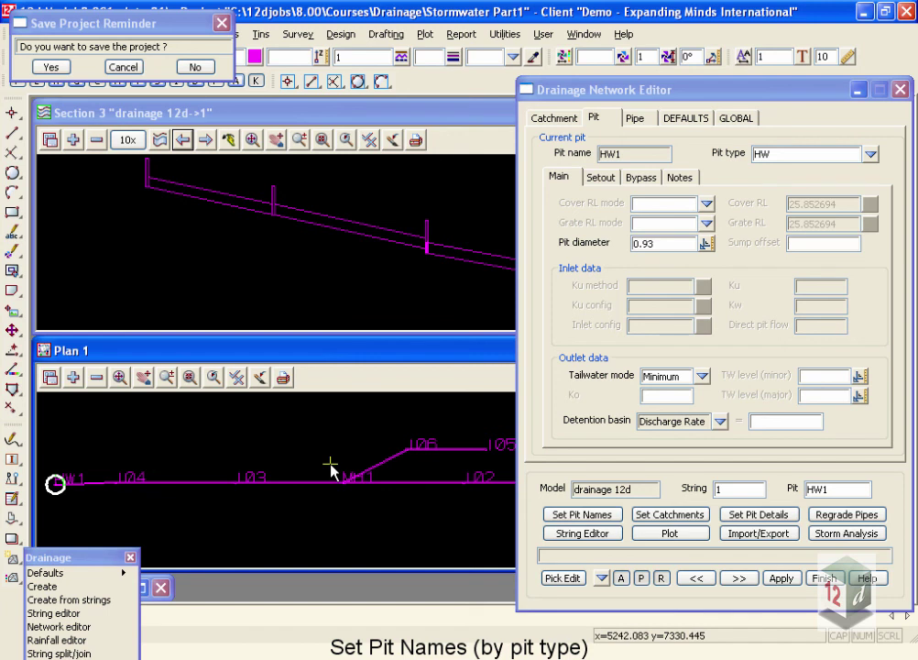
key(Escape)
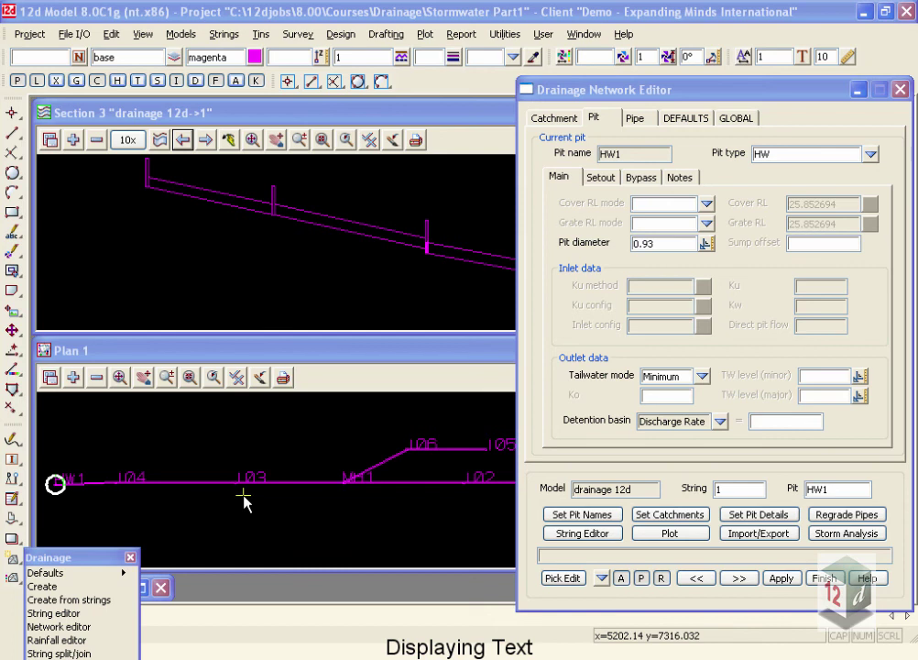
click(240, 379)
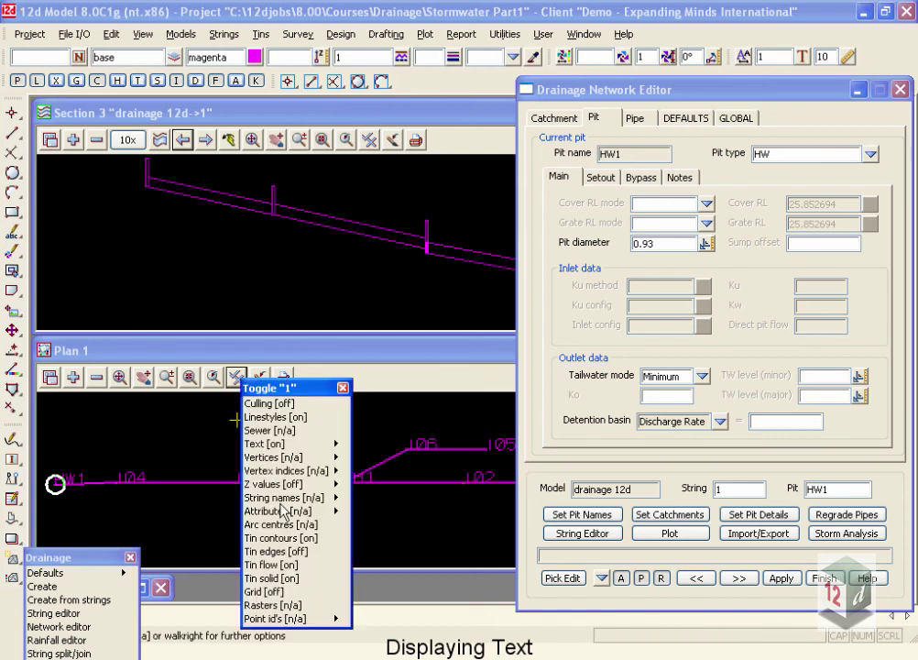
click(263, 443)
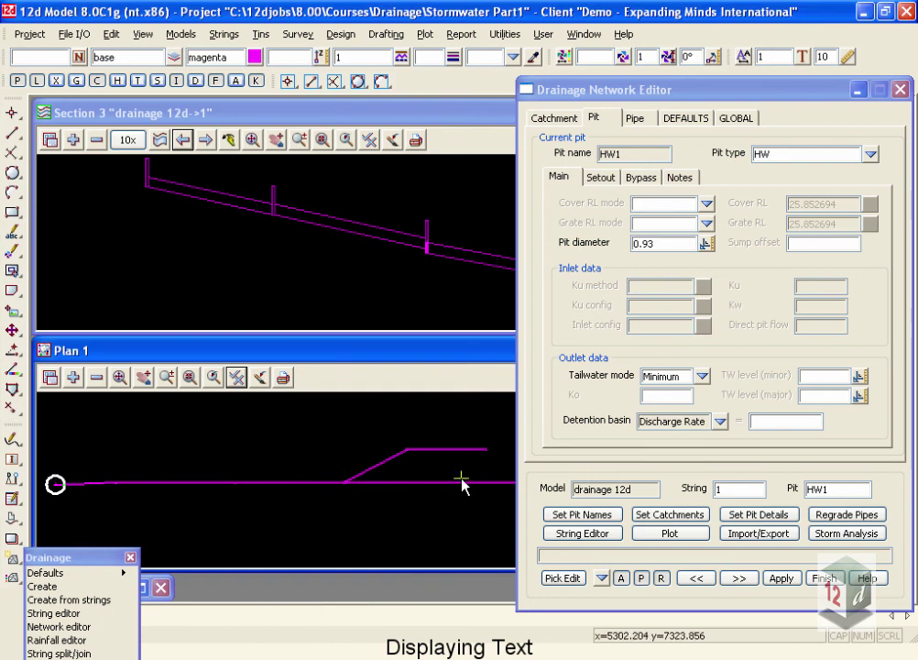
click(236, 376)
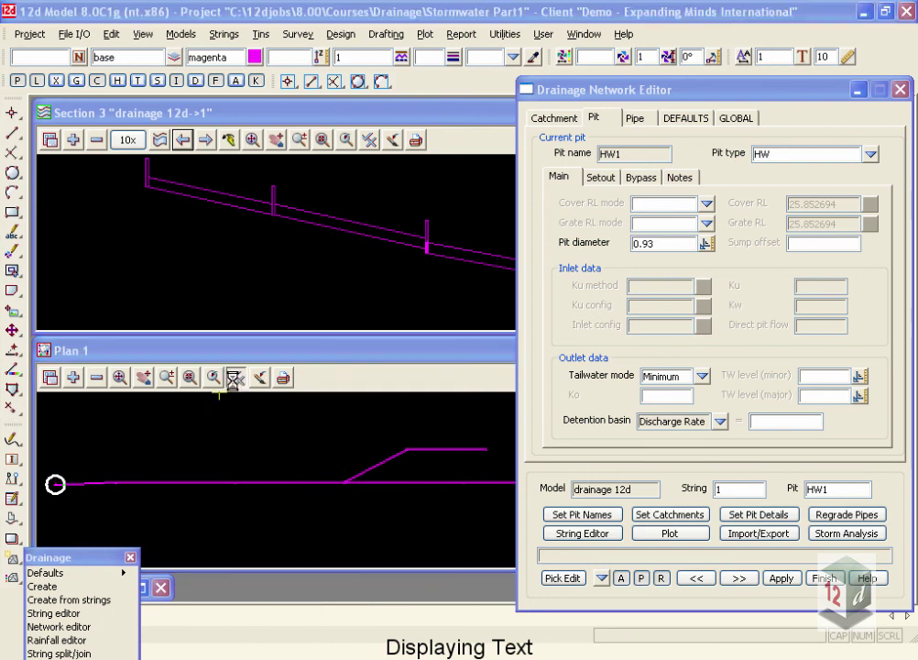
click(274, 446)
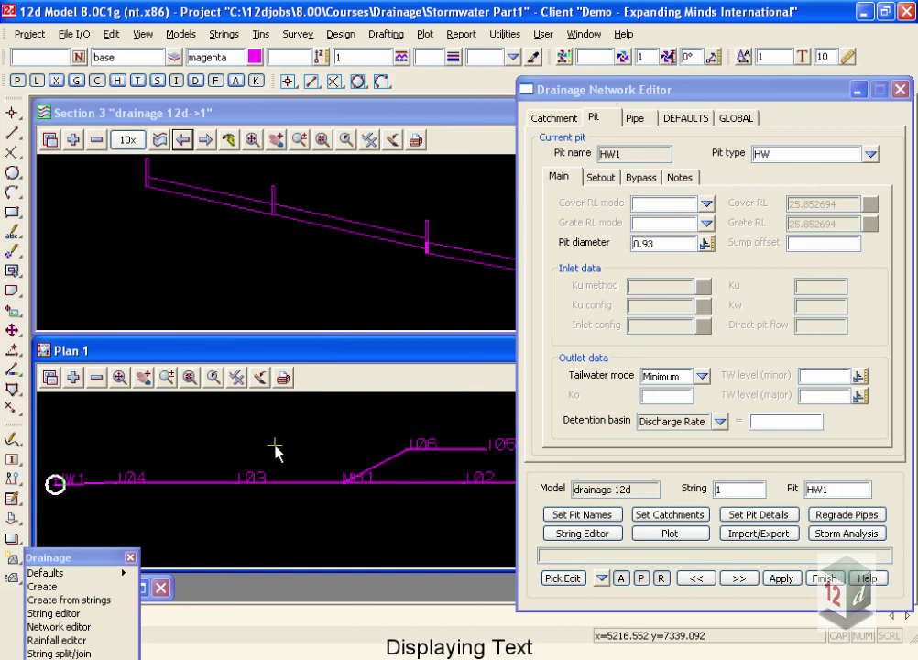
click(238, 381)
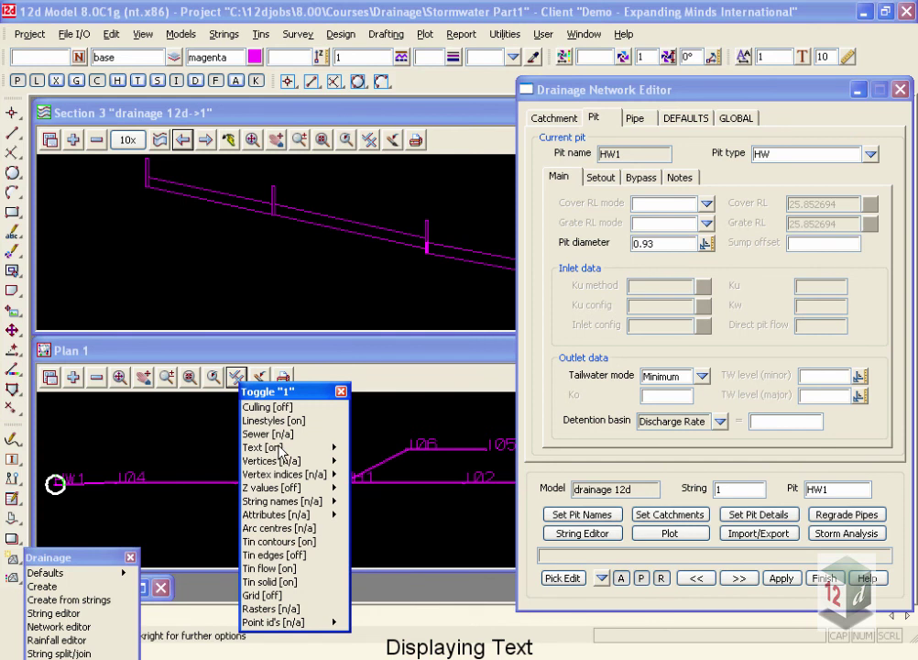
right_click(328, 450)
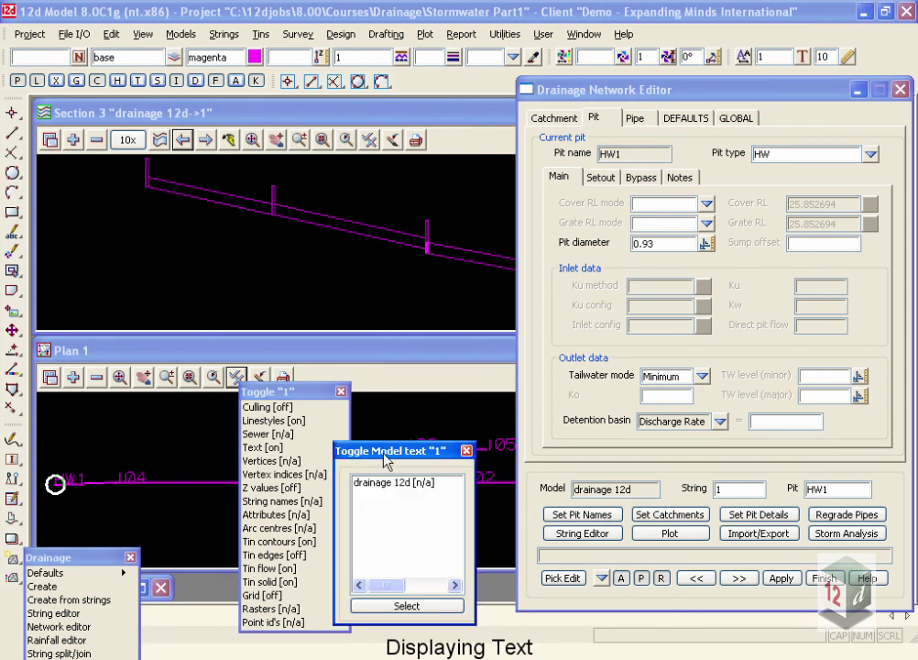
double_click(387, 485)
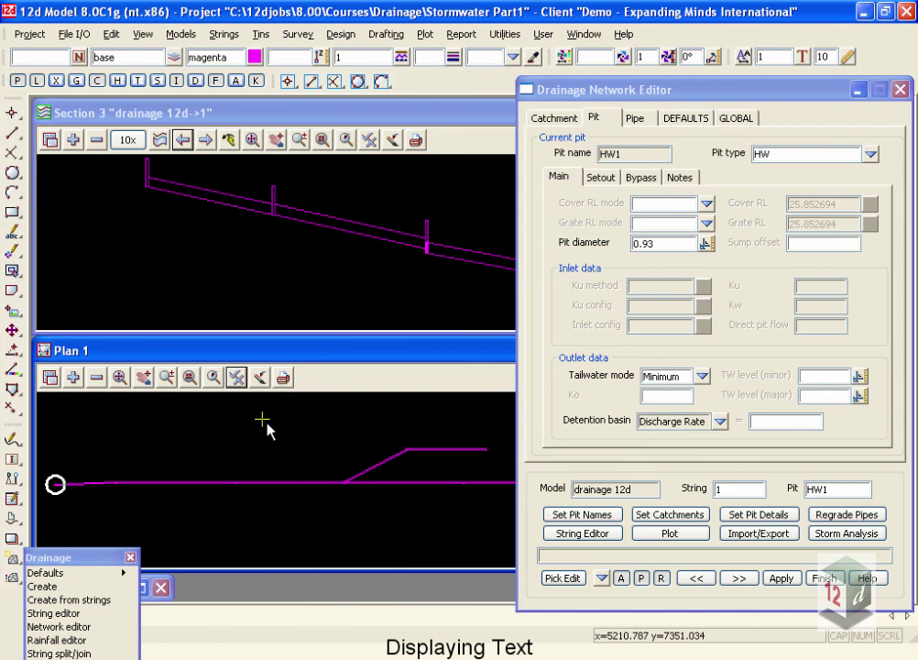
click(236, 378)
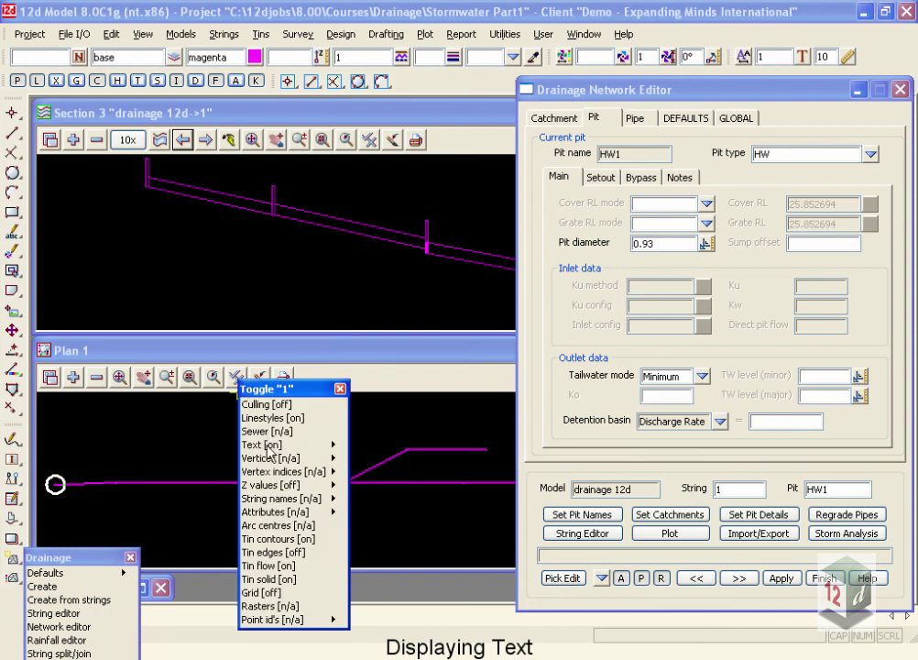
click(331, 445)
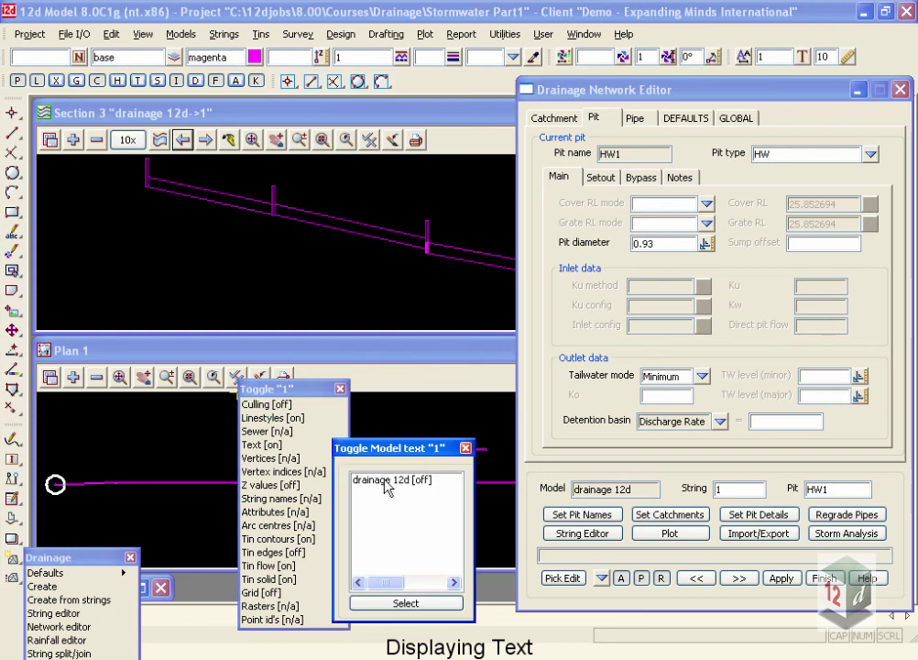
double_click(387, 482)
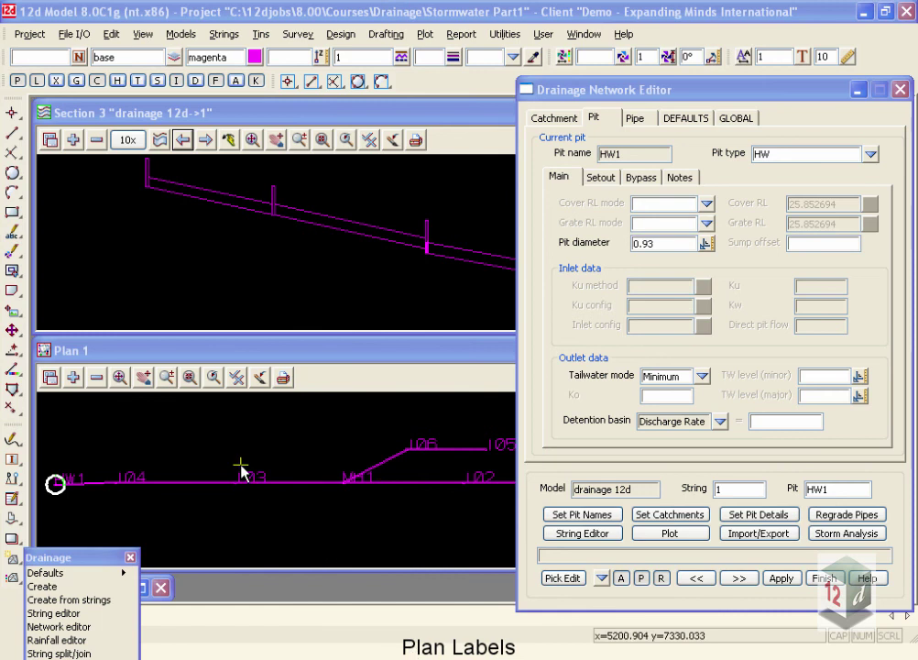
Use library file drainage_simple.drainplanppf for plan annotations and turn off long-section plot generation
click(677, 534)
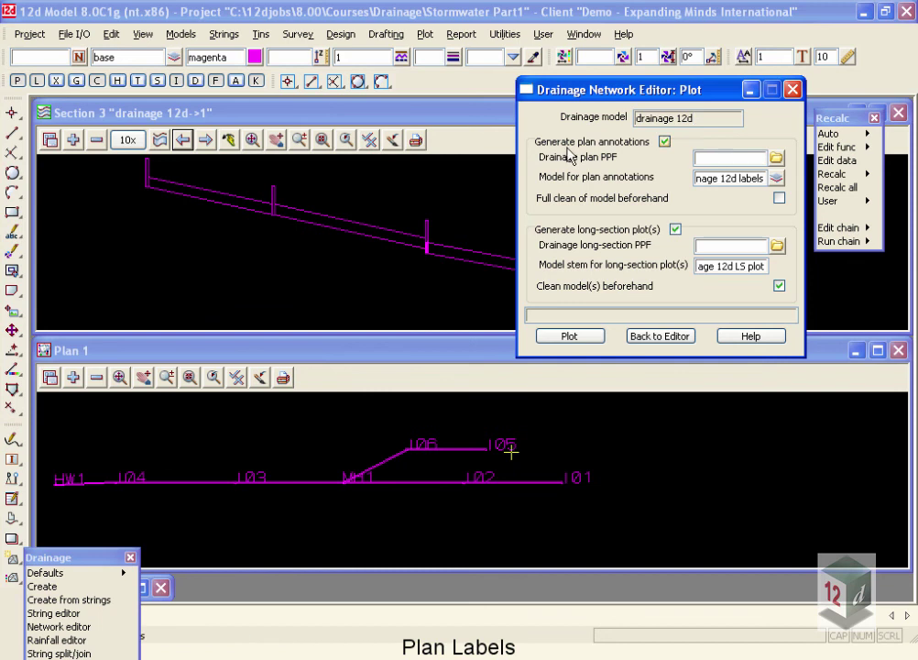
click(776, 160)
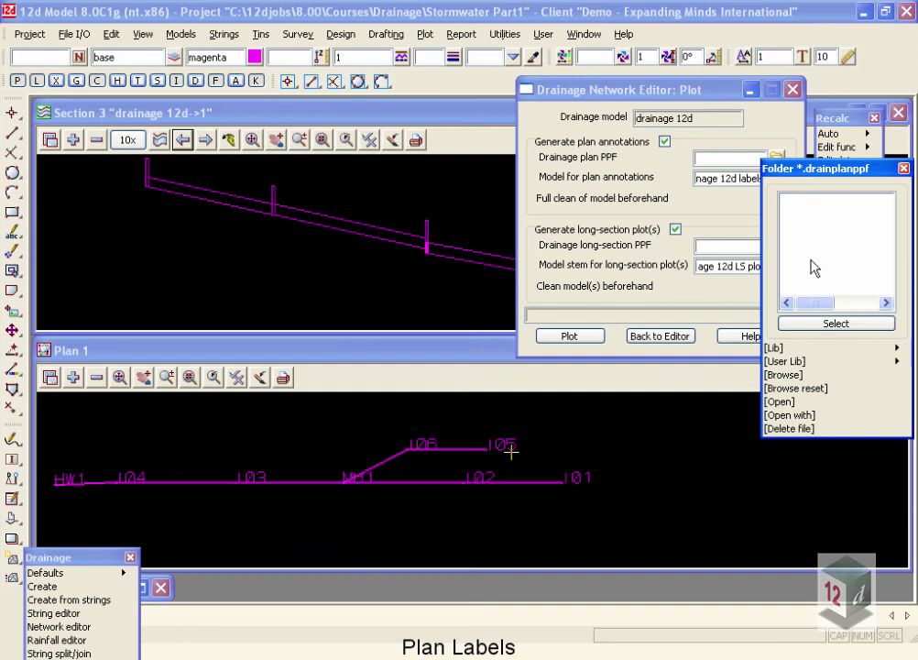
click(893, 349)
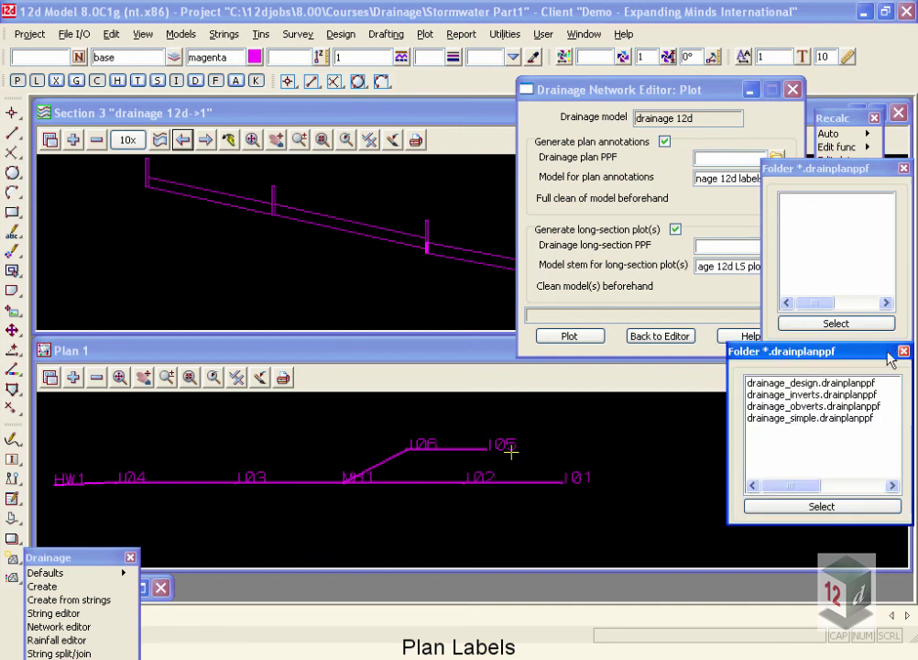
double_click(784, 418)
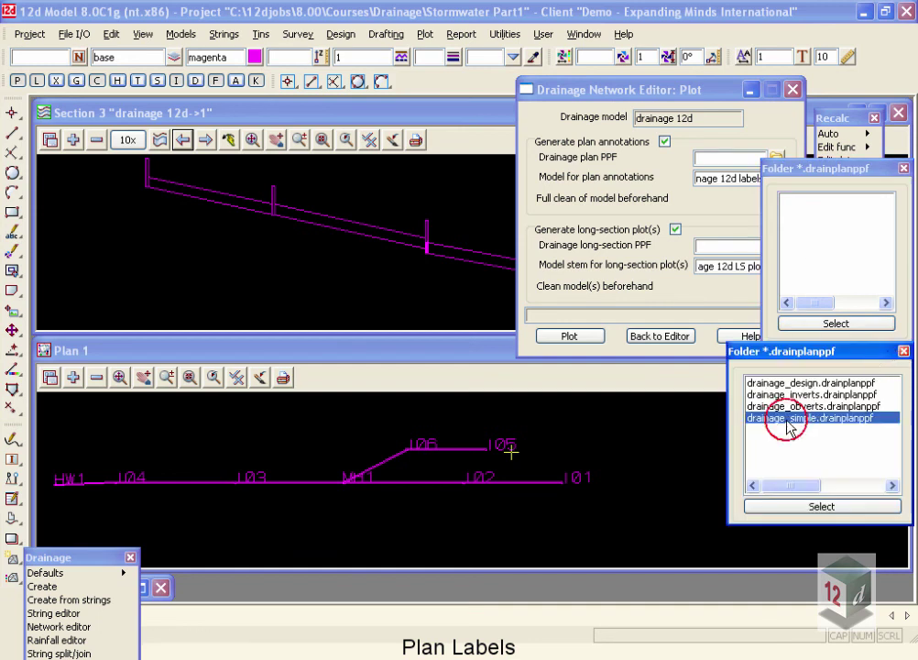
click(620, 234)
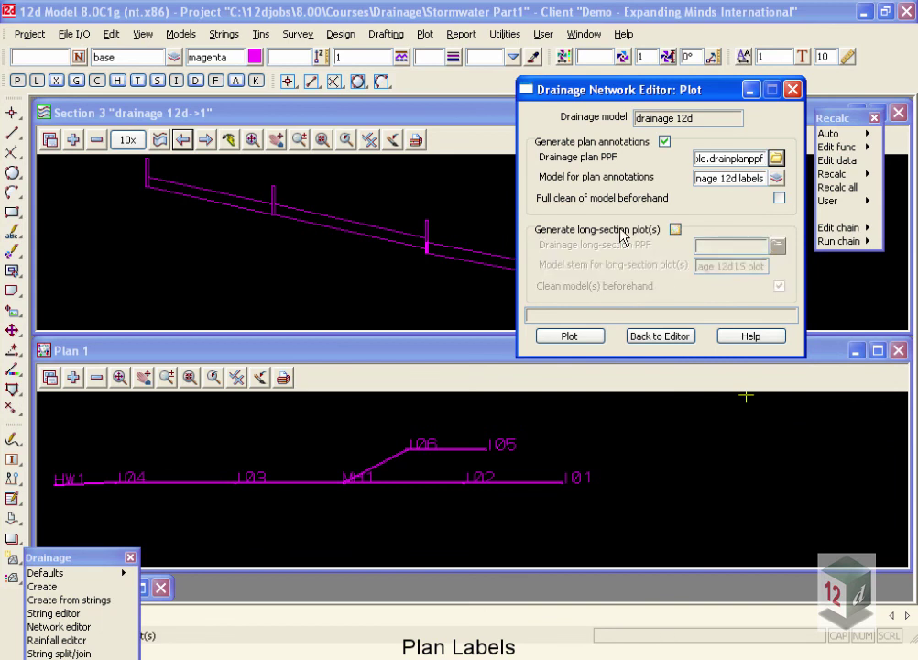
click(739, 178)
click(570, 338)
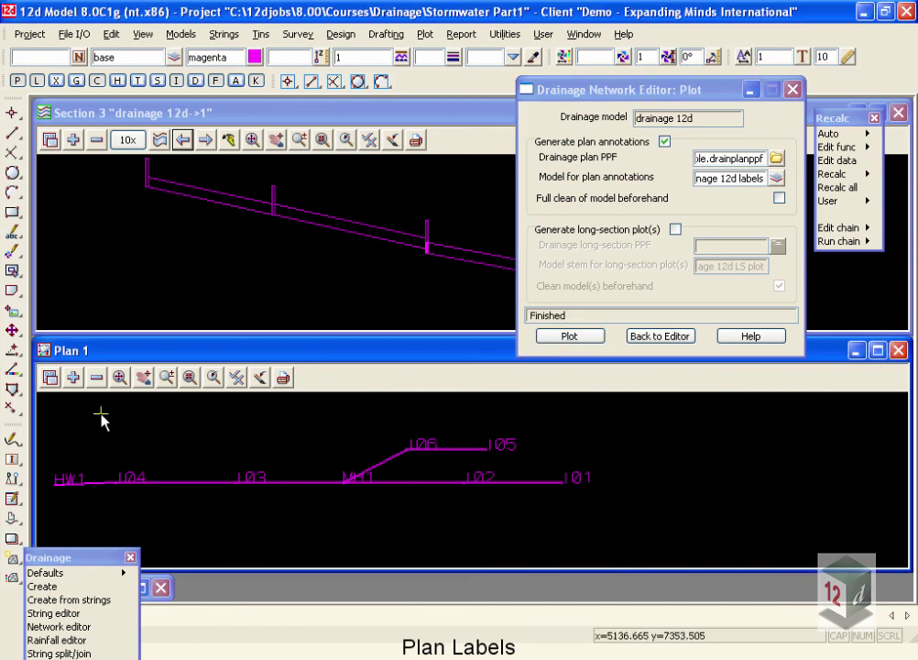
click(74, 377)
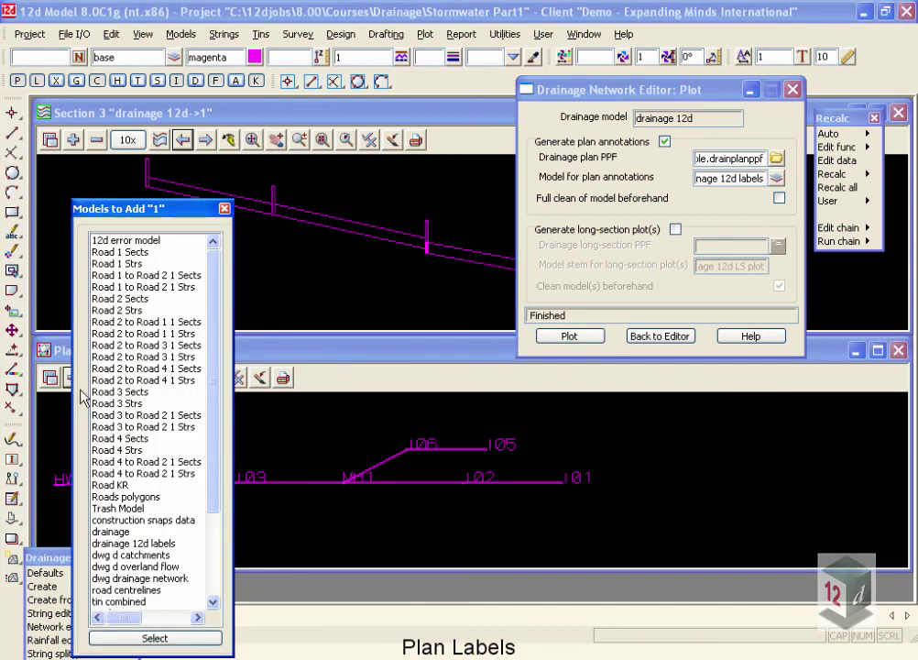
click(128, 542)
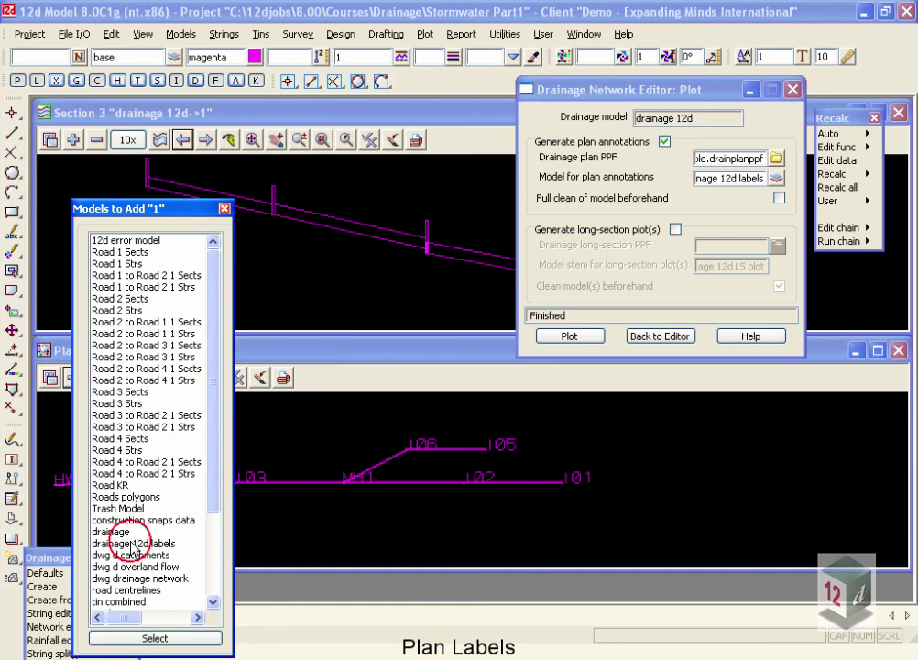
scroll(537, 488, up, 2)
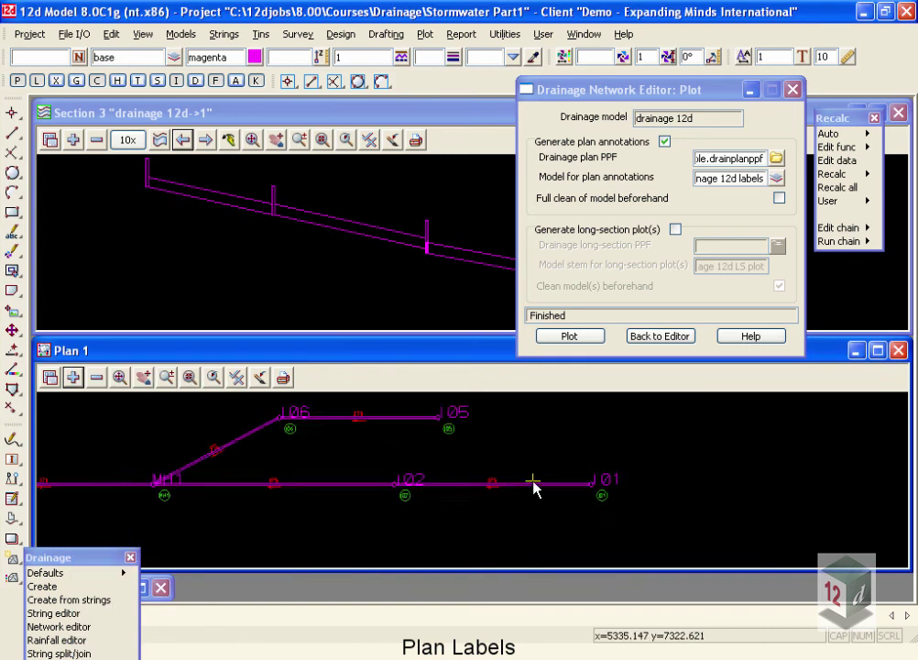
scroll(537, 489, up, 2)
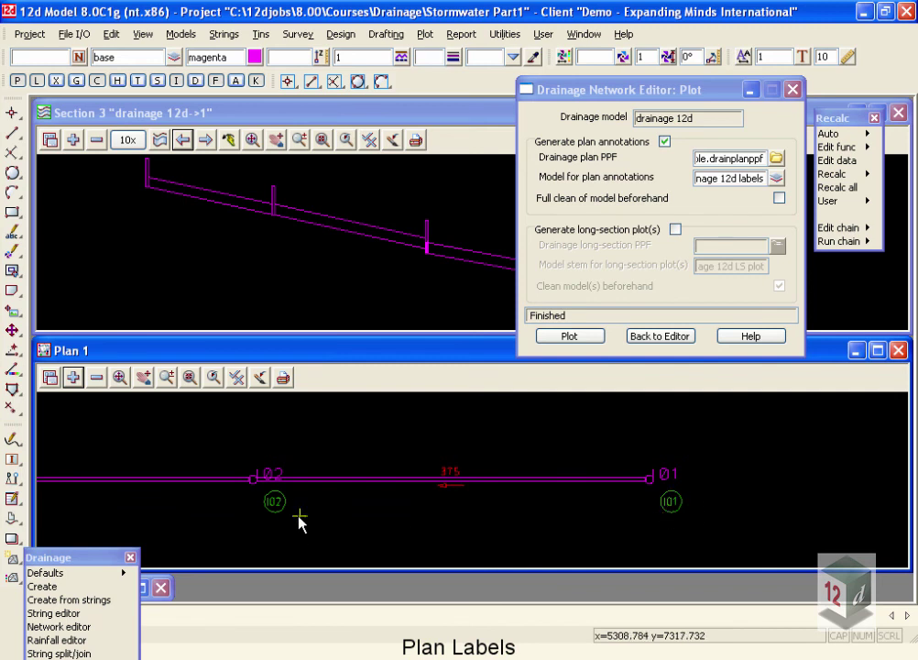
scroll(345, 519, down, 1)
scroll(339, 518, down, 2)
scroll(205, 512, down, 1)
scroll(86, 513, down, 1)
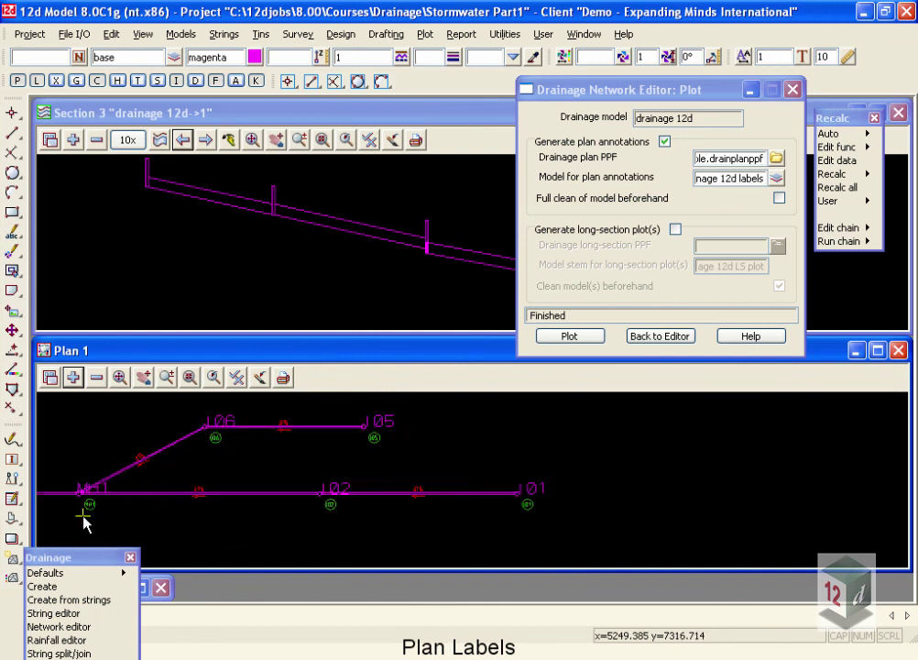
scroll(84, 516, up, 4)
scroll(82, 510, up, 1)
scroll(82, 504, down, 1)
scroll(80, 500, down, 2)
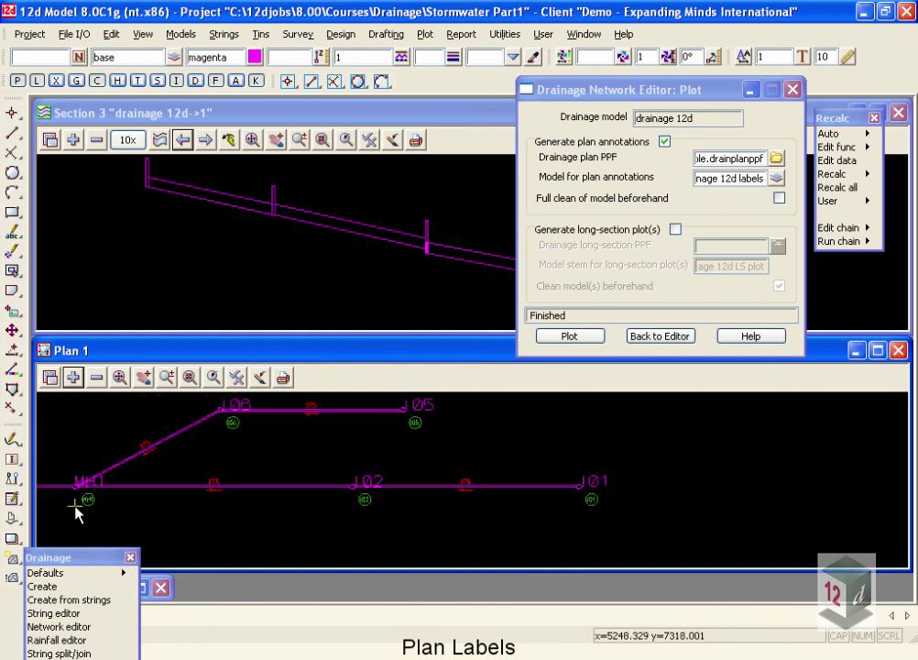
scroll(195, 522, down, 1)
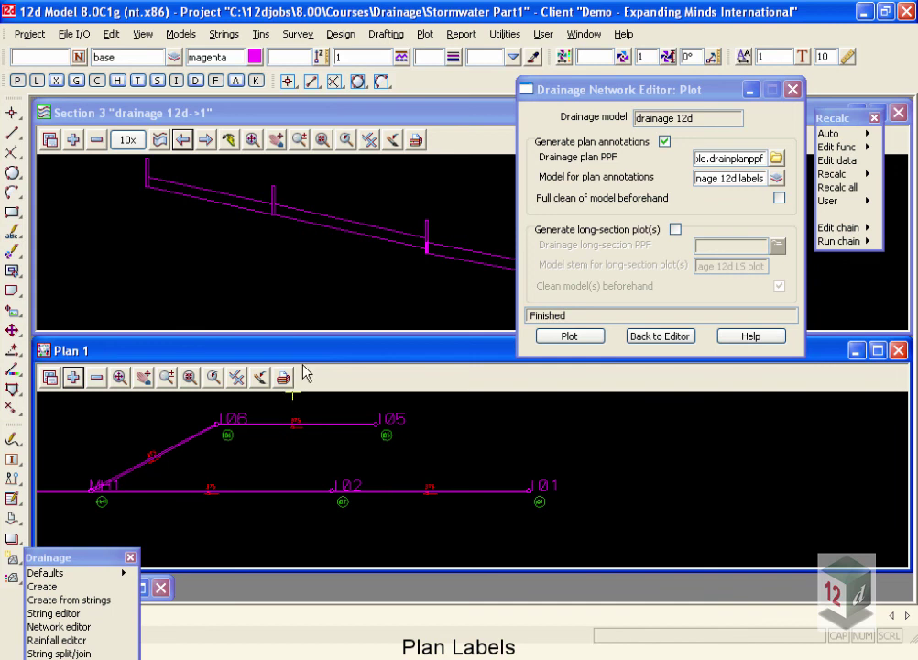
Translate the drainage 12d labels group, picked via the MH1 bubble, slightly left with Multi string translate
click(386, 34)
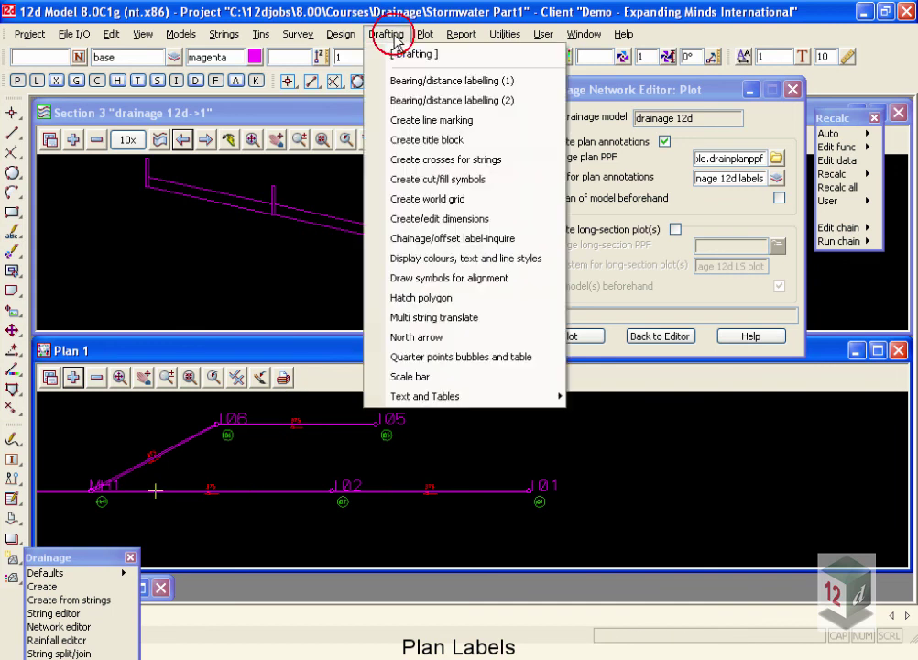
click(404, 318)
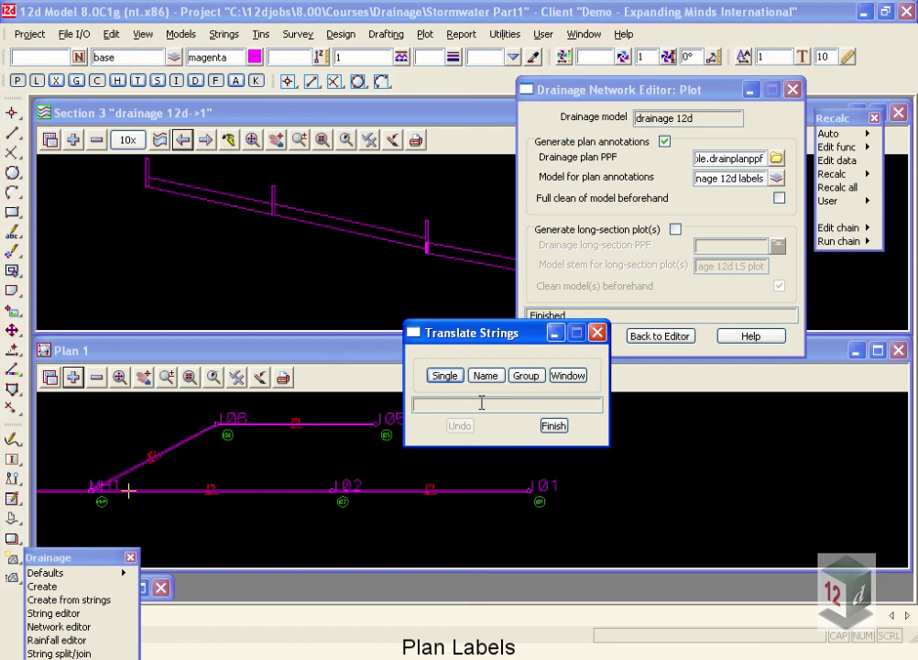
click(528, 379)
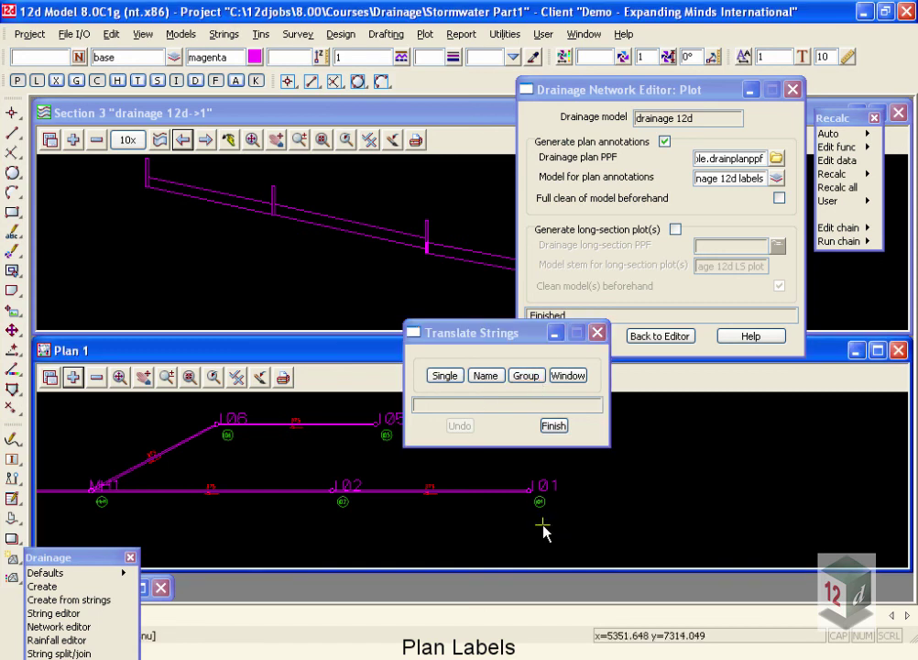
click(100, 511)
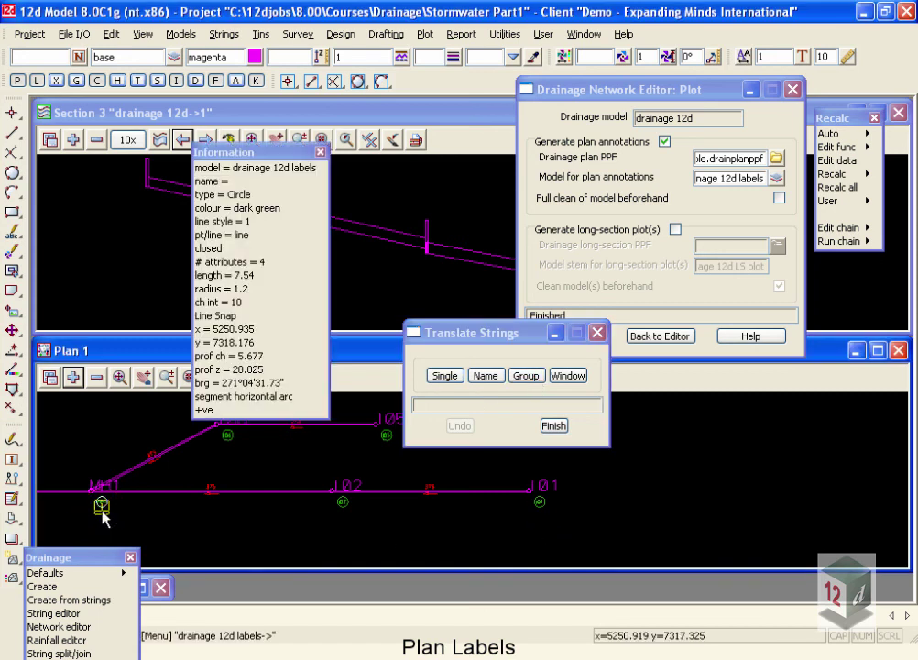
click(102, 512)
click(102, 515)
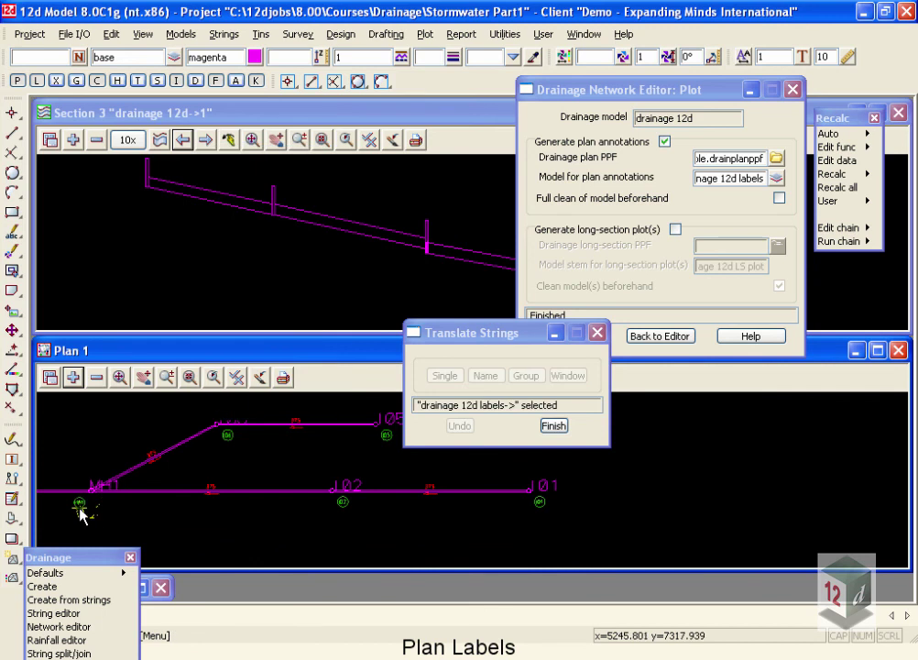
click(80, 509)
click(80, 514)
click(81, 514)
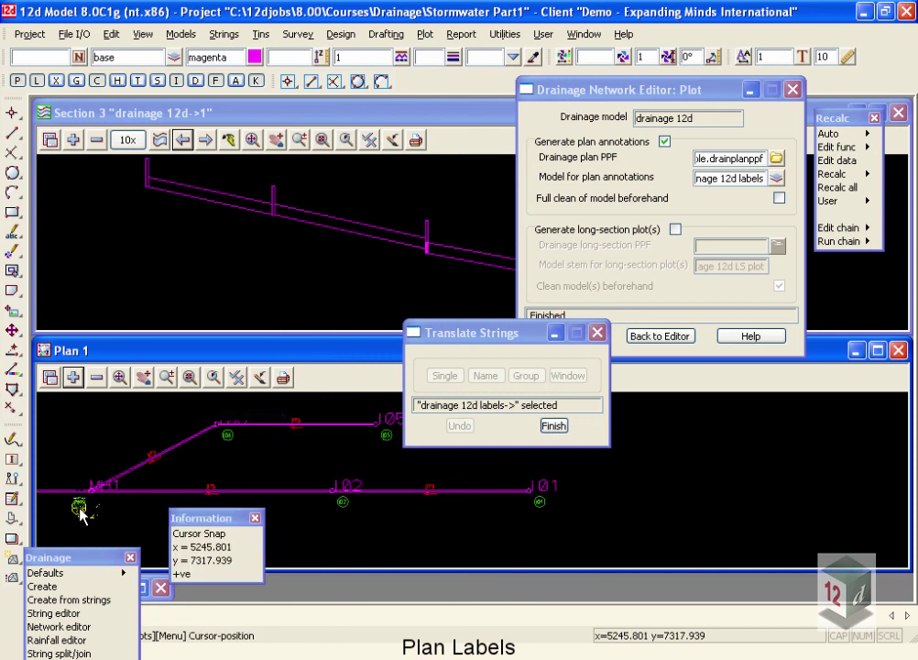
middle_click(81, 514)
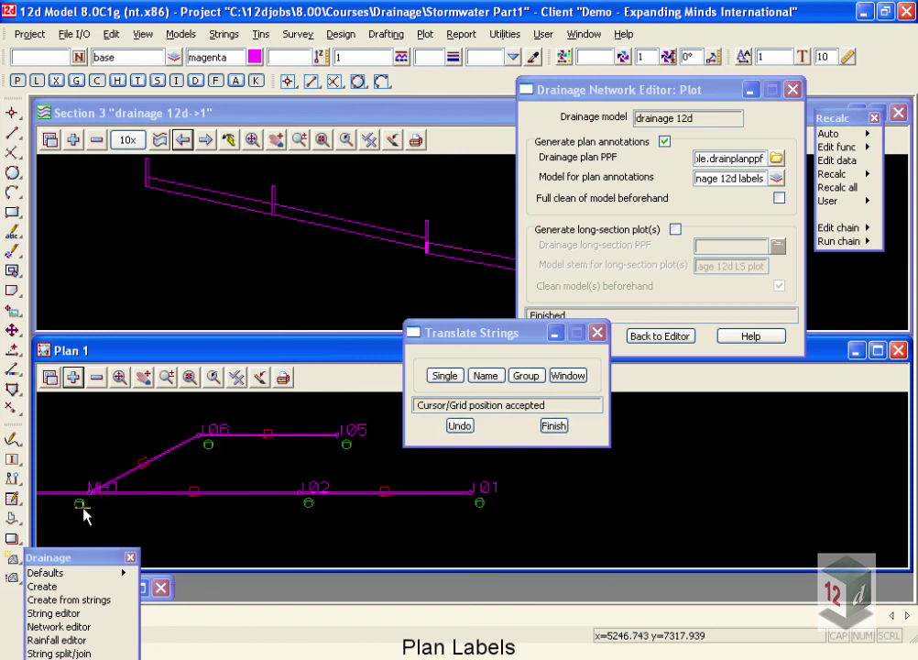
click(555, 427)
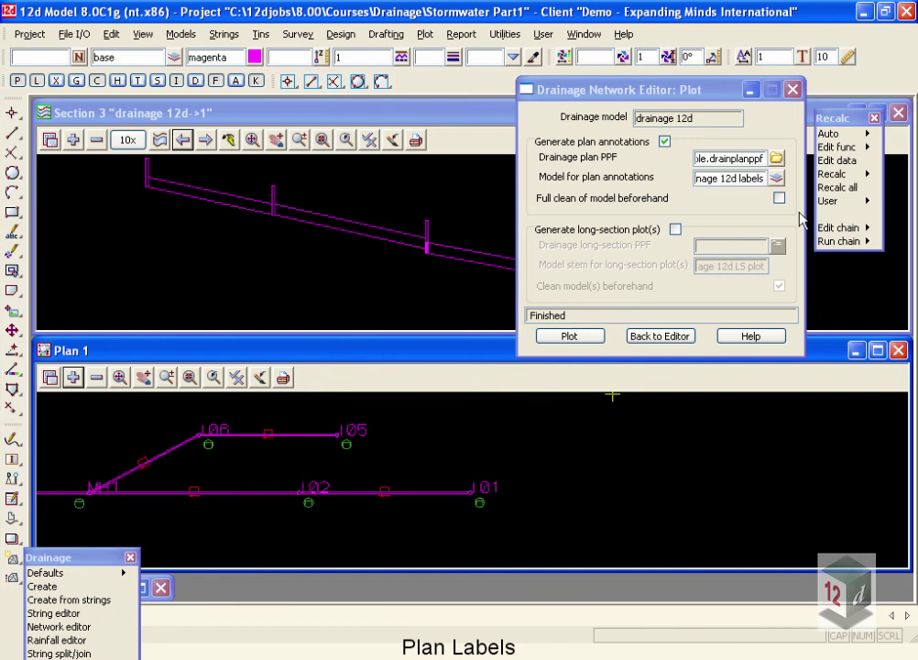
Replot the plan annotations with Full clean of model beforehand ticked
click(569, 338)
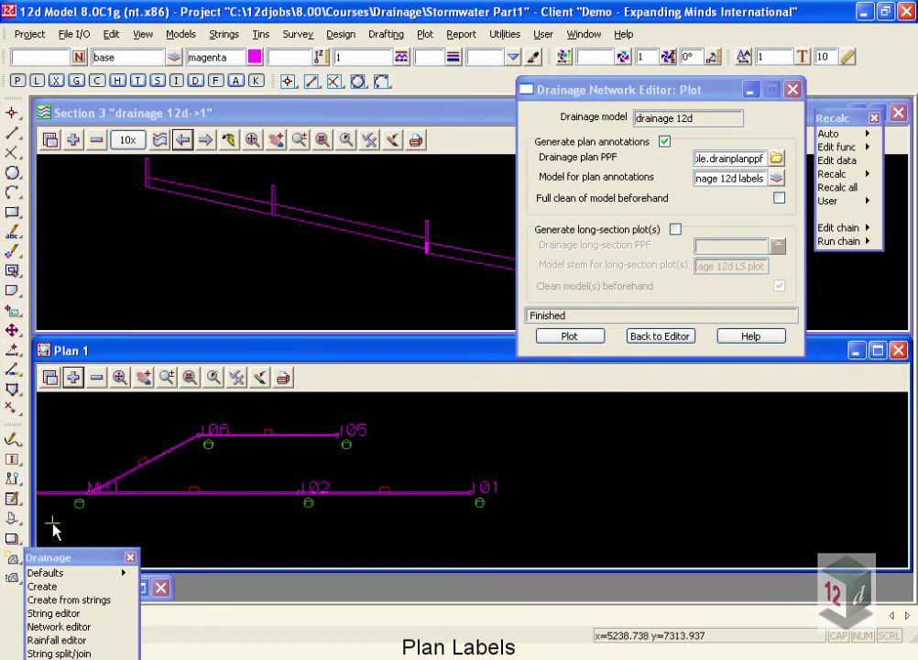
scroll(62, 507, up, 3)
scroll(101, 499, up, 3)
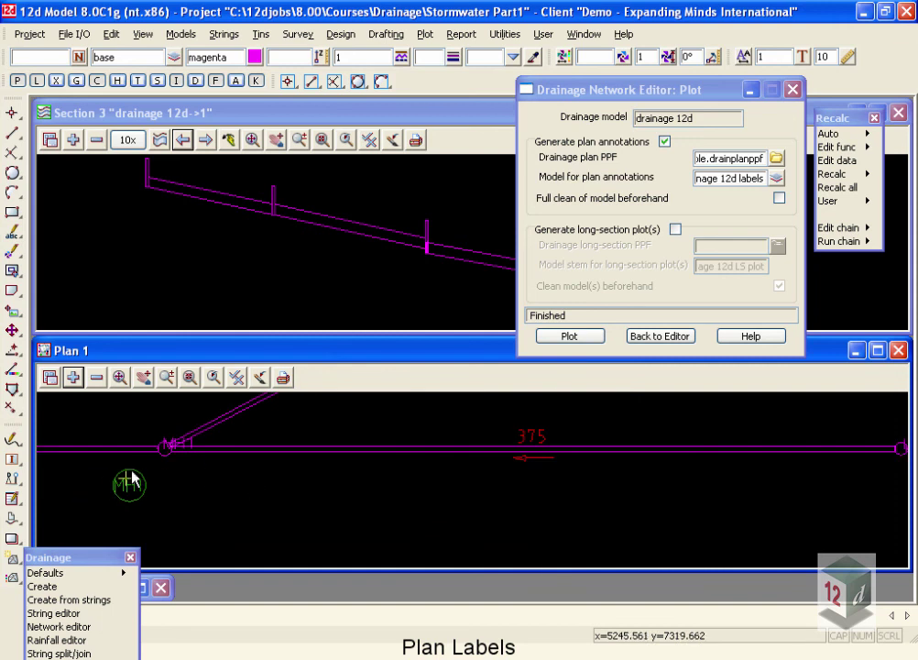
scroll(129, 491, down, 2)
click(779, 198)
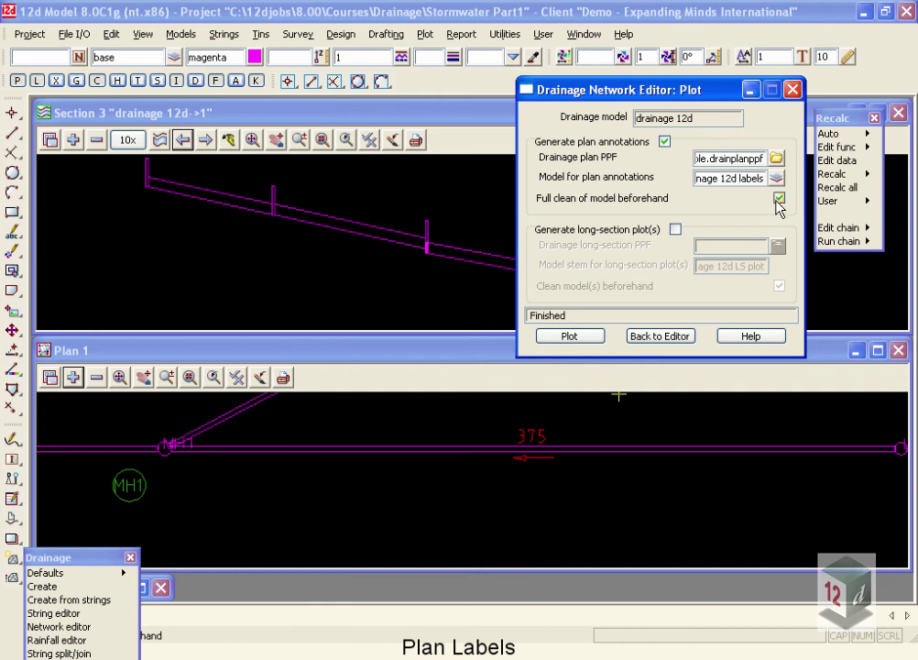
click(543, 336)
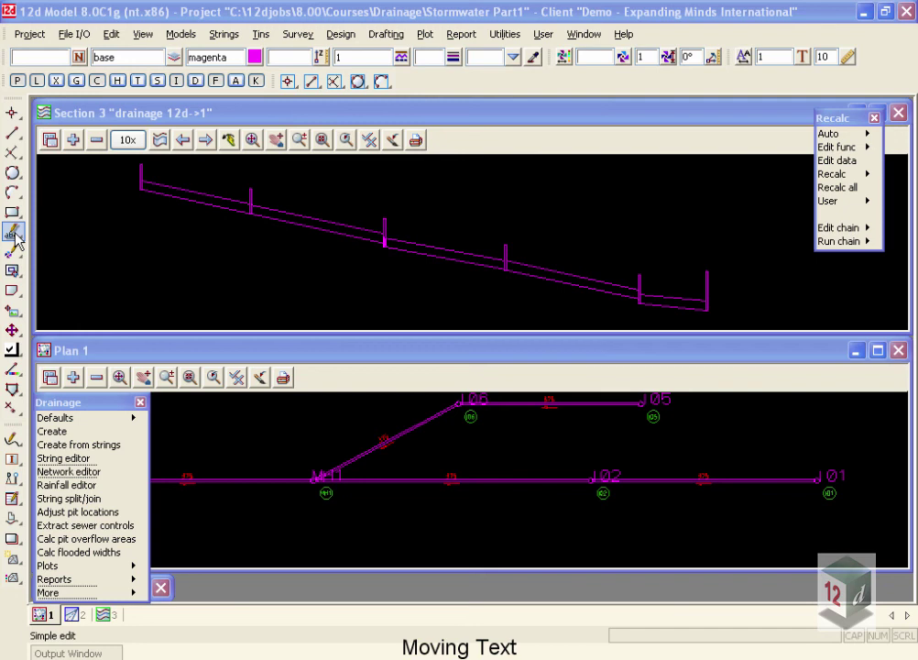
Use Move Text to shift the 375 label on the diagonal pipe up and away from the pipe
mouse_move(16, 240)
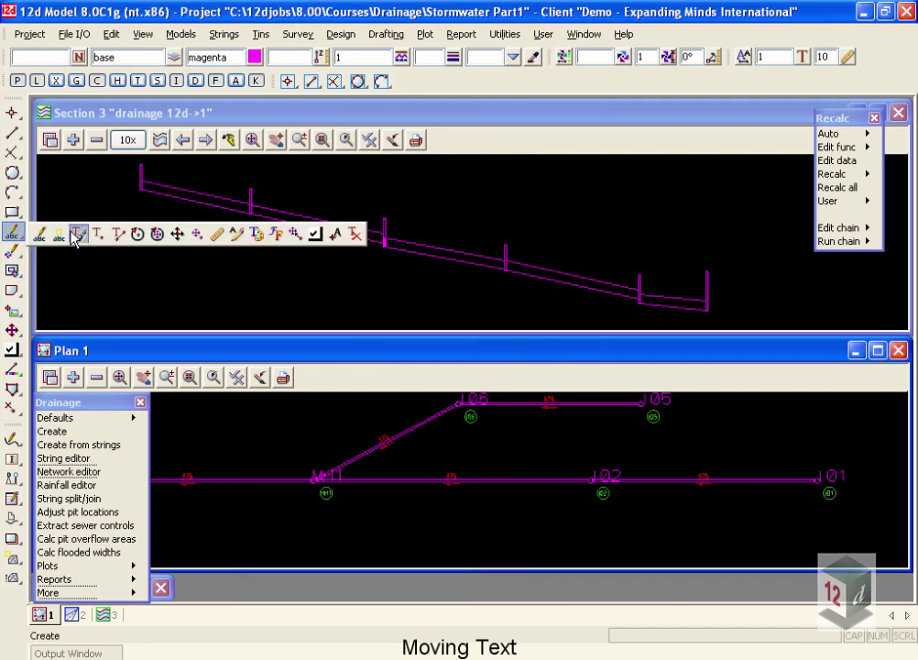
click(181, 240)
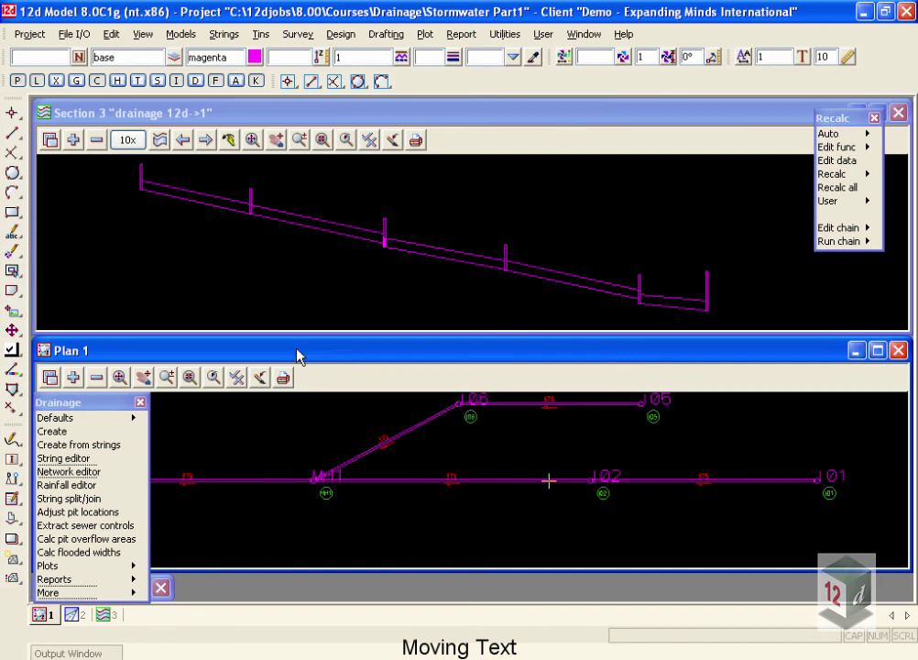
scroll(392, 431, up, 1)
scroll(384, 444, up, 1)
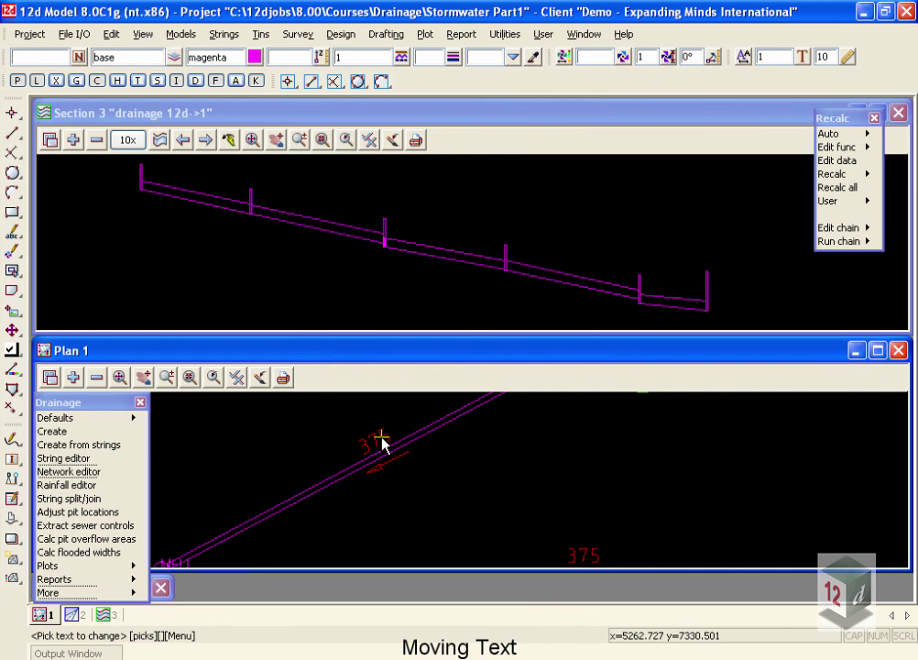
click(378, 443)
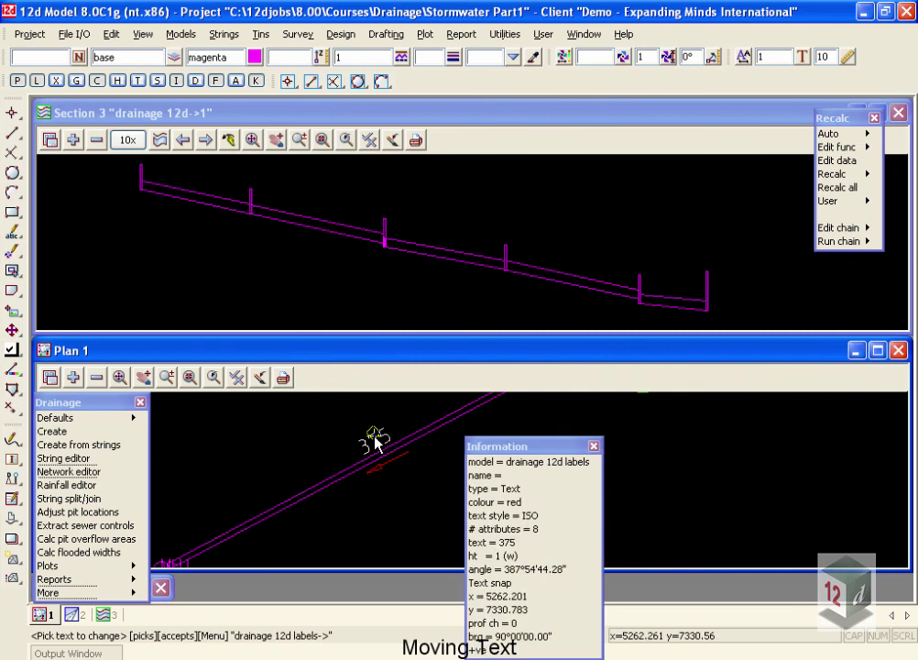
middle_click(377, 444)
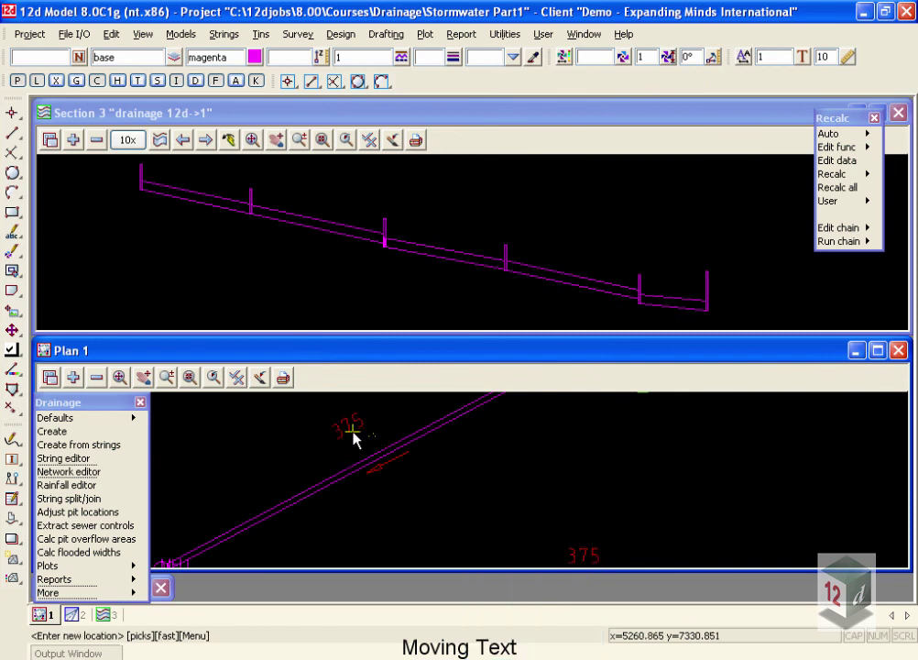
click(336, 431)
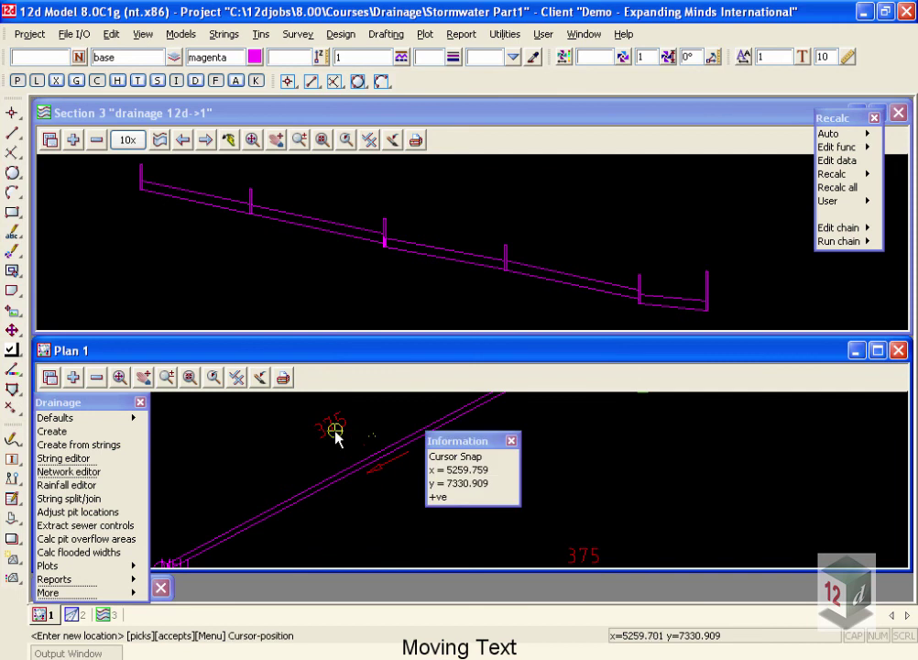
middle_click(334, 435)
scroll(327, 438, up, 1)
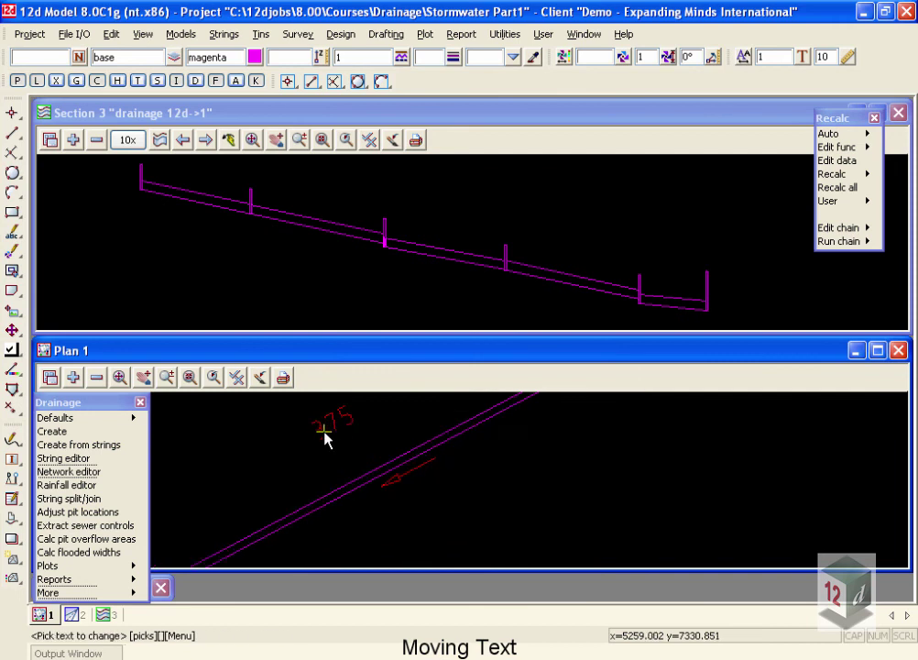
scroll(326, 438, down, 1)
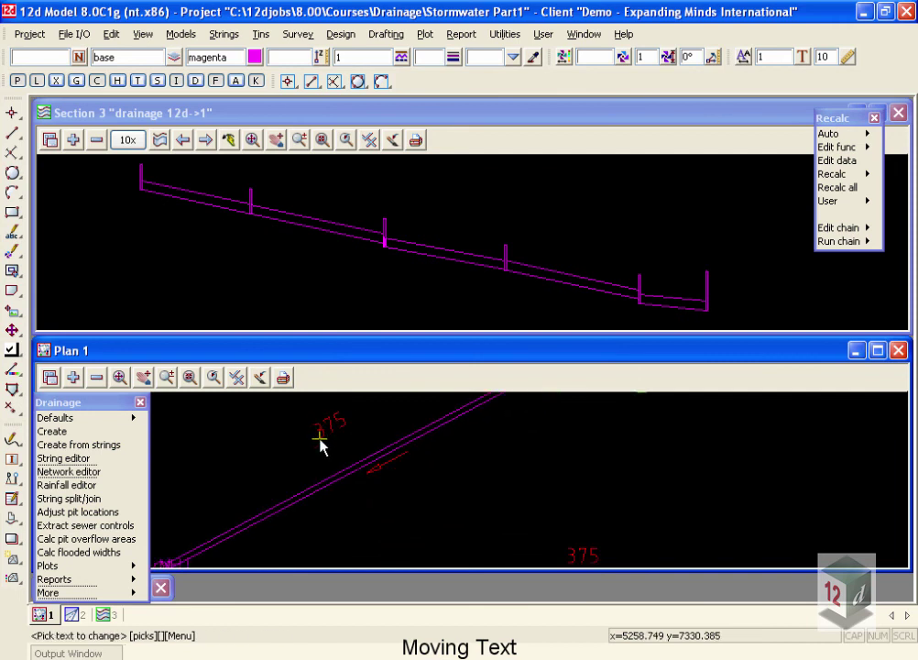
scroll(331, 441, down, 1)
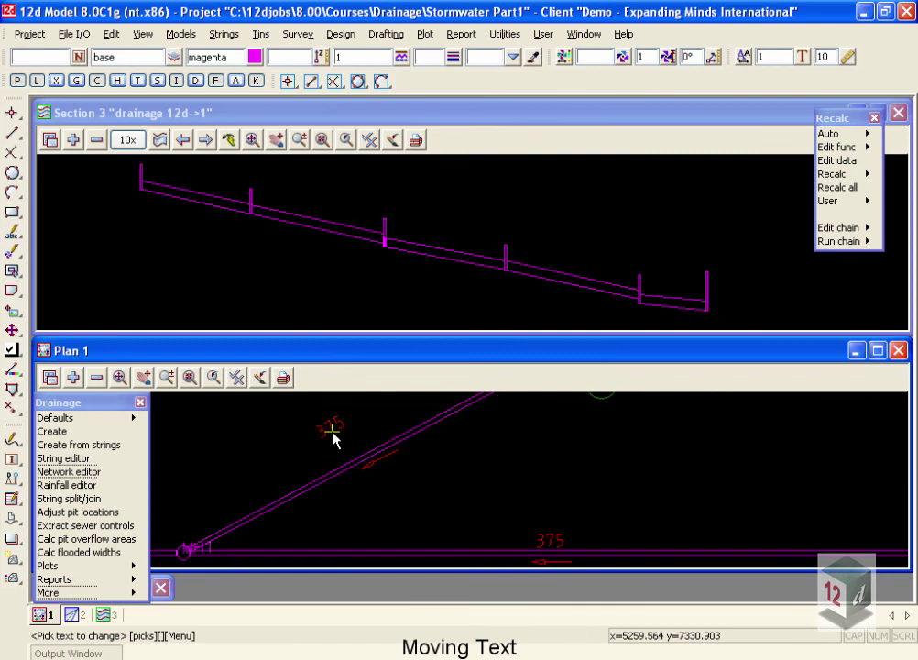
scroll(331, 436, down, 2)
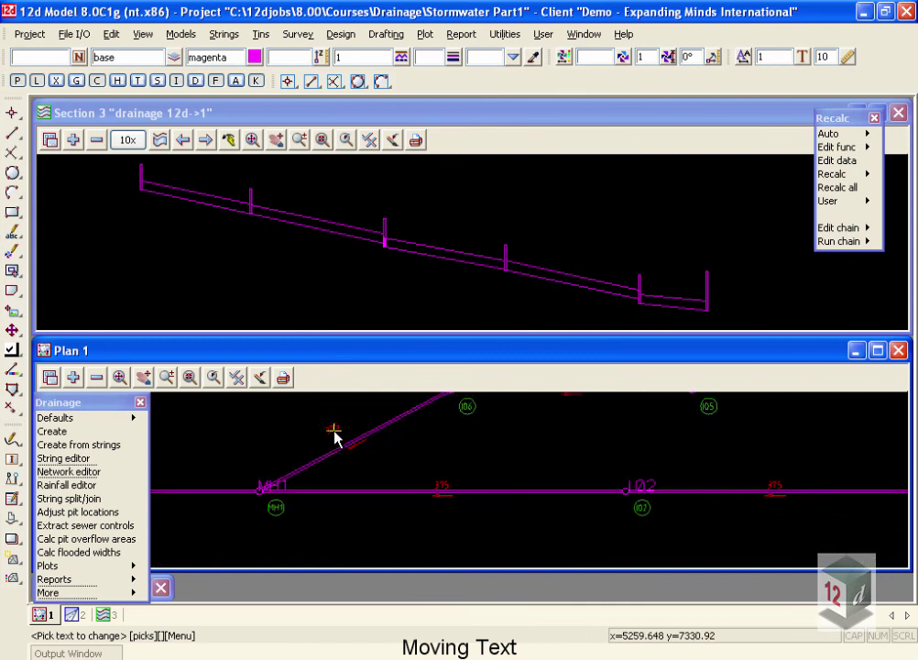
scroll(484, 399, up, 2)
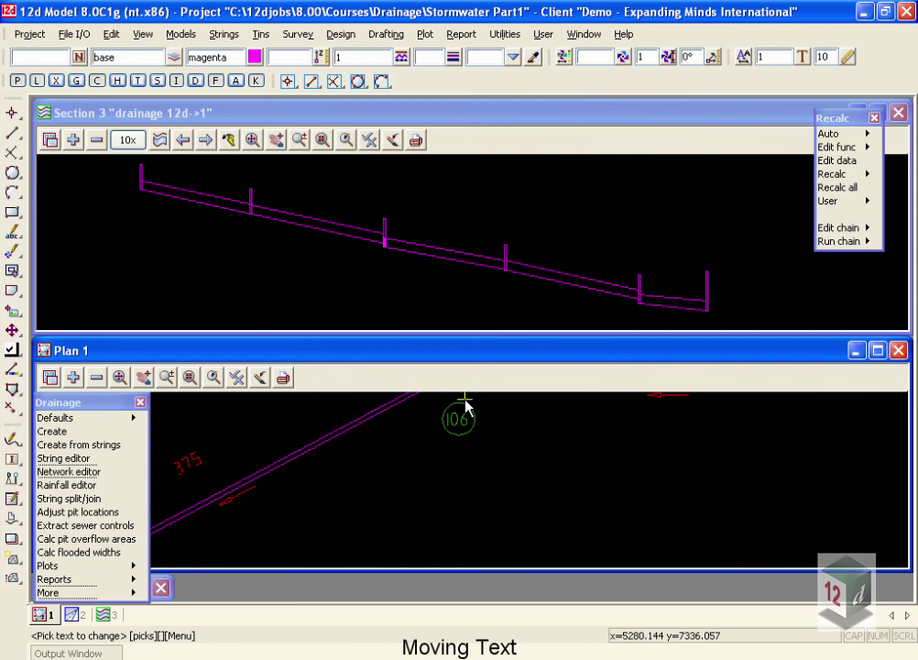
click(466, 404)
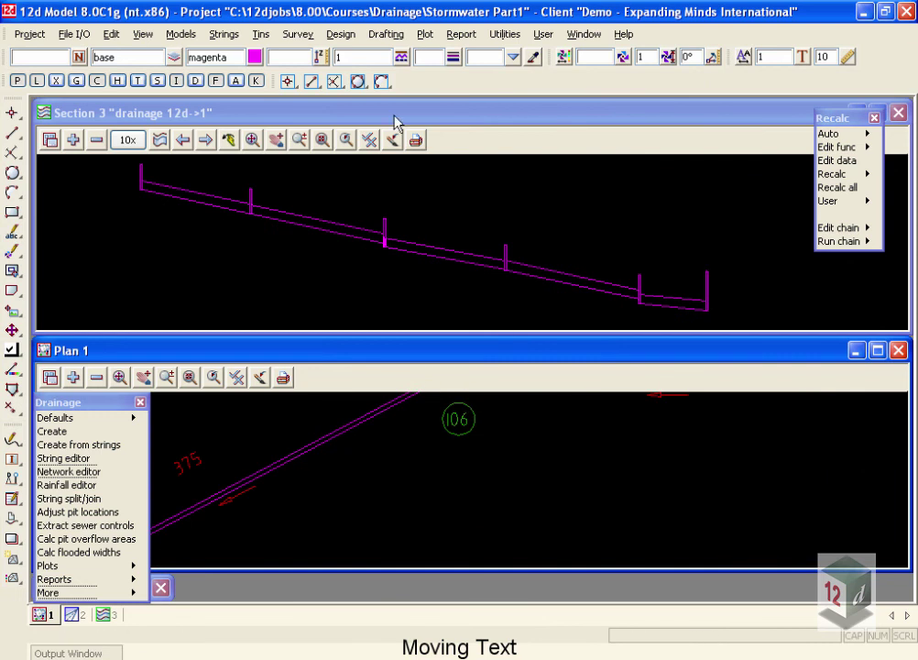
click(386, 34)
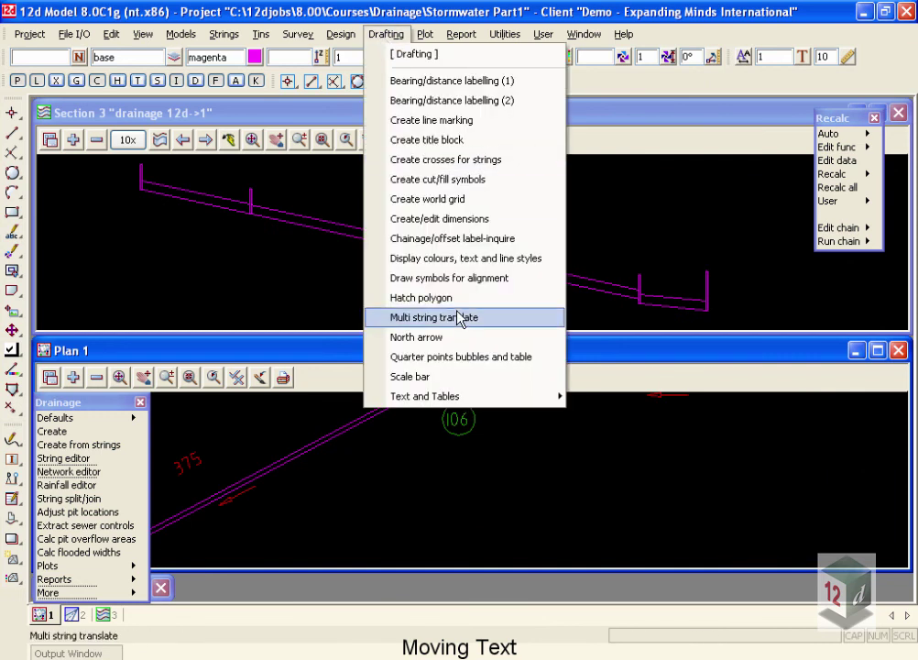
click(227, 272)
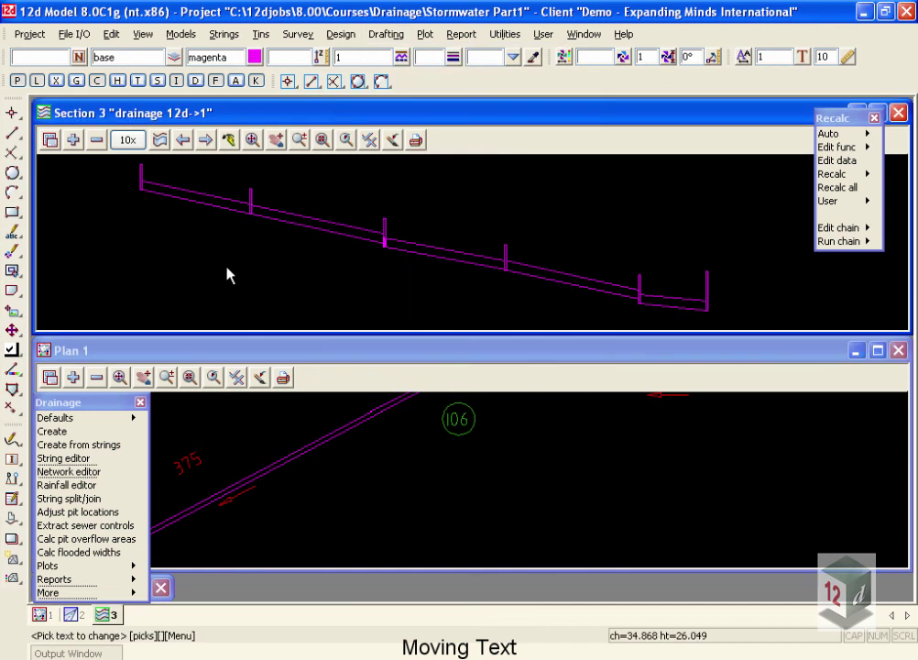
click(242, 285)
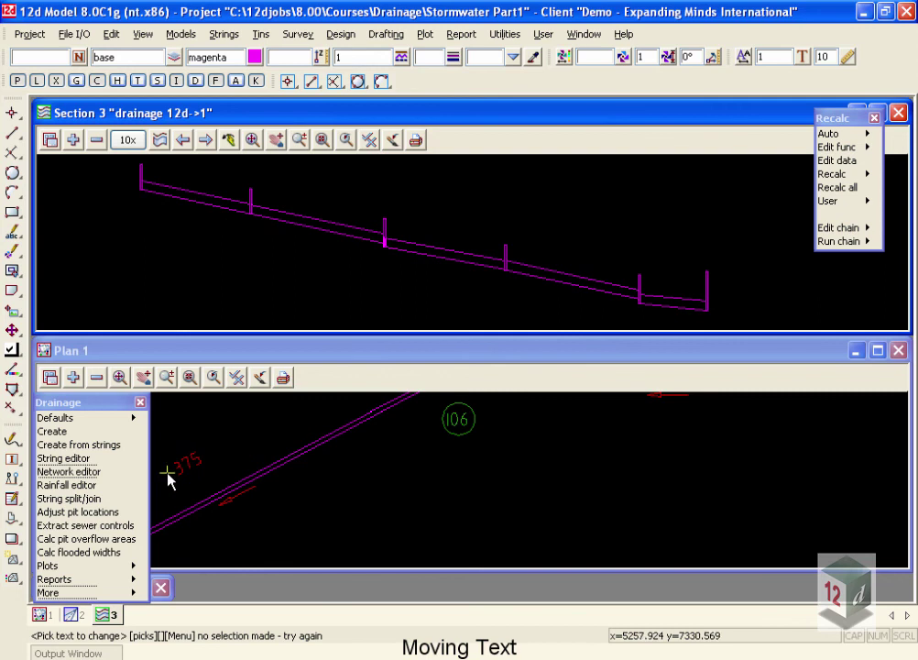
mouse_move(170, 483)
mouse_down()
mouse_move(199, 483)
mouse_move(207, 396)
mouse_move(172, 467)
mouse_move(181, 474)
mouse_up()
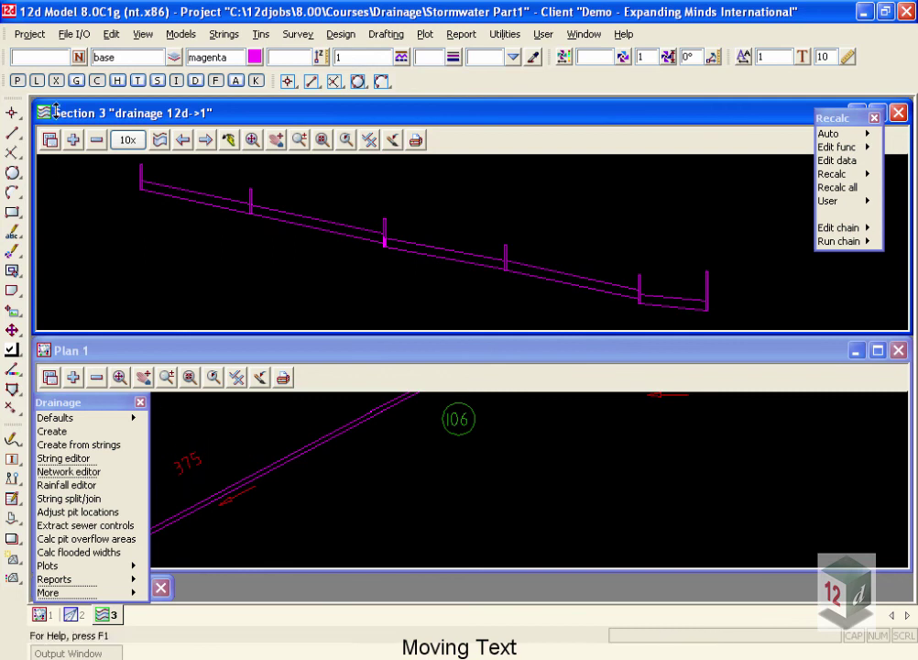